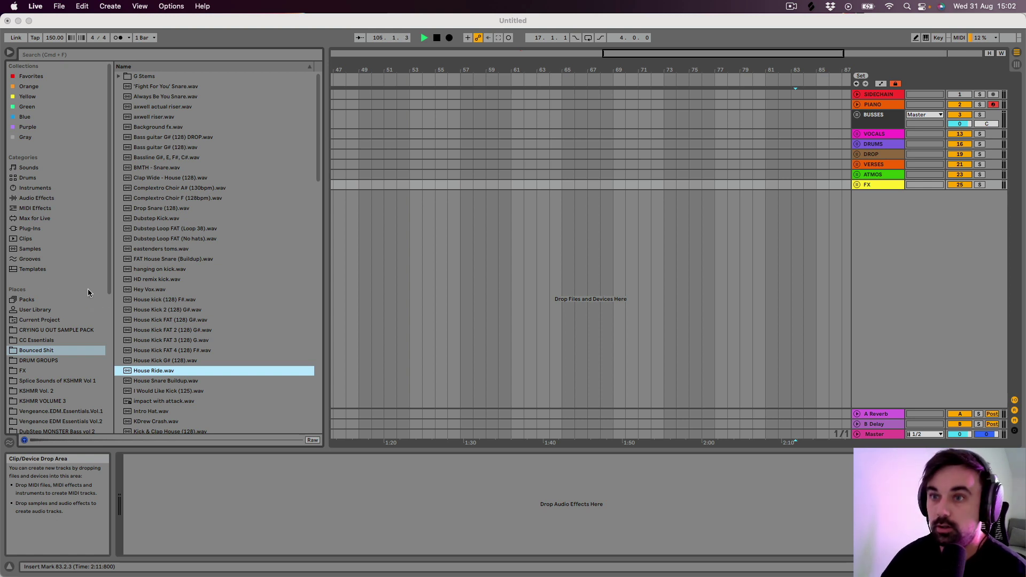
- Search the browser for XO and load the XO plug-in onto a new MIDI track
{"action": "left_click", "coordinate": [156, 263]}
{"action": "key", "text": "super+f"}
{"action": "type", "text": "x"}
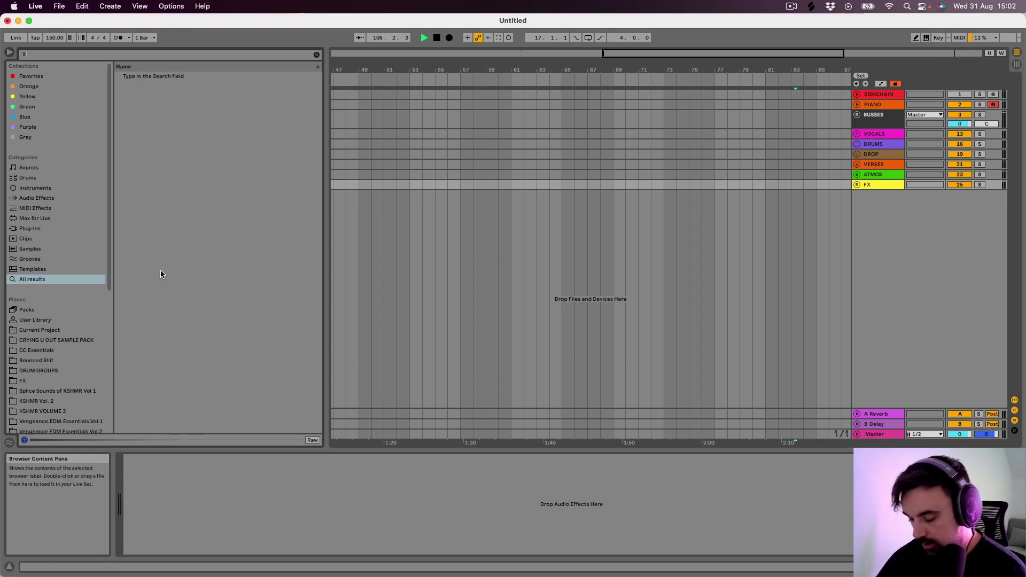
{"action": "type", "text": "o"}
{"action": "left_click", "coordinate": [159, 99]}
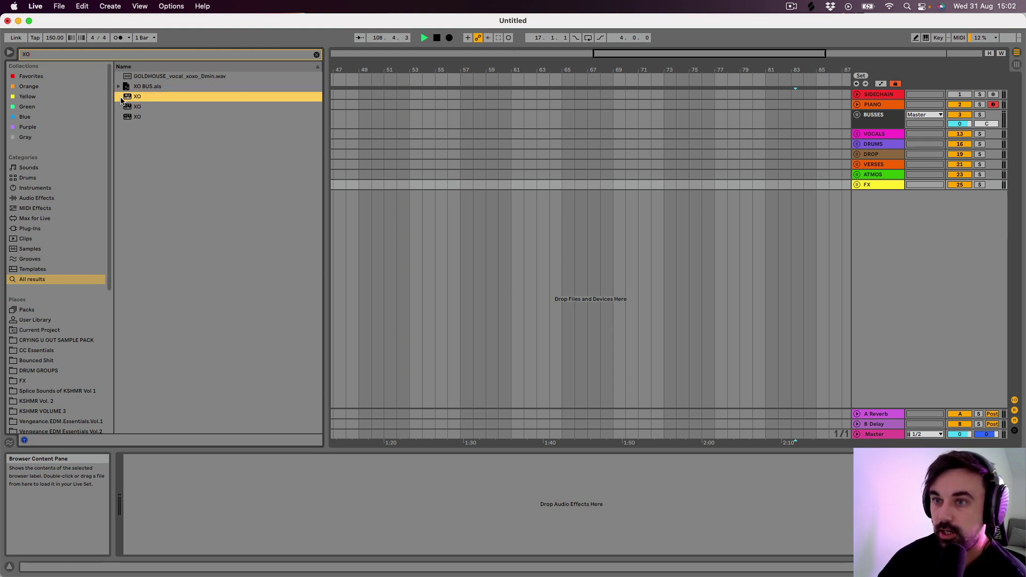
{"action": "left_click_drag", "start_coordinate": [127, 97], "coordinate": [380, 224]}
{"action": "left_click", "coordinate": [404, 443]}
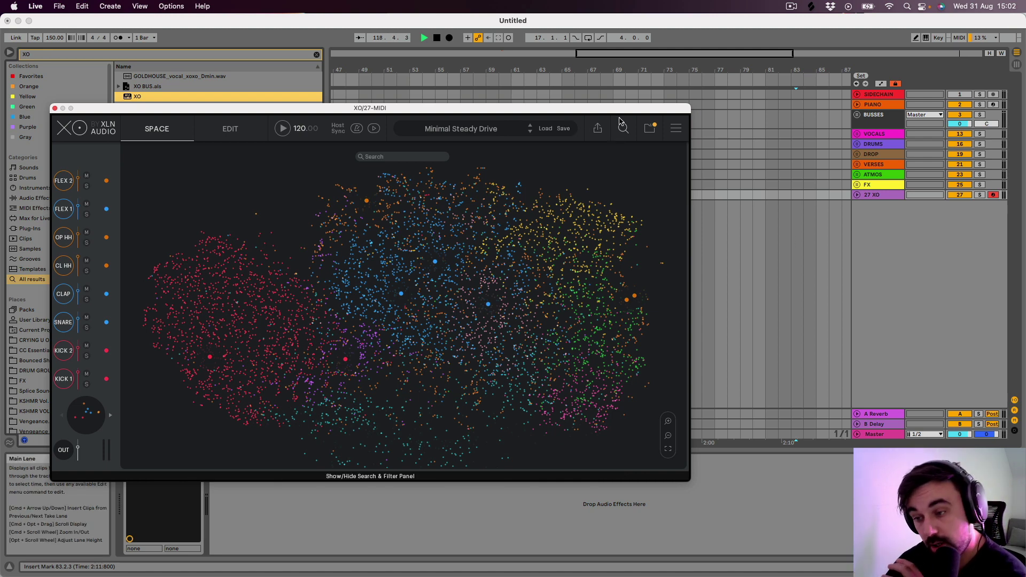
- Scan and refresh XO's sample folders, close the folder dialog and audition a sample in the space
{"action": "left_click", "coordinate": [649, 128]}
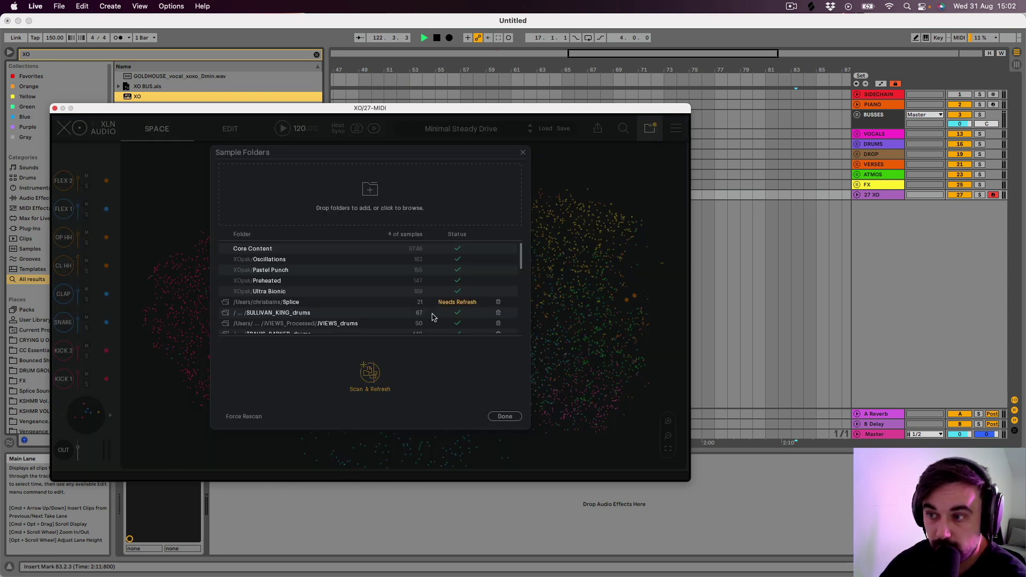
{"action": "left_click", "coordinate": [370, 374]}
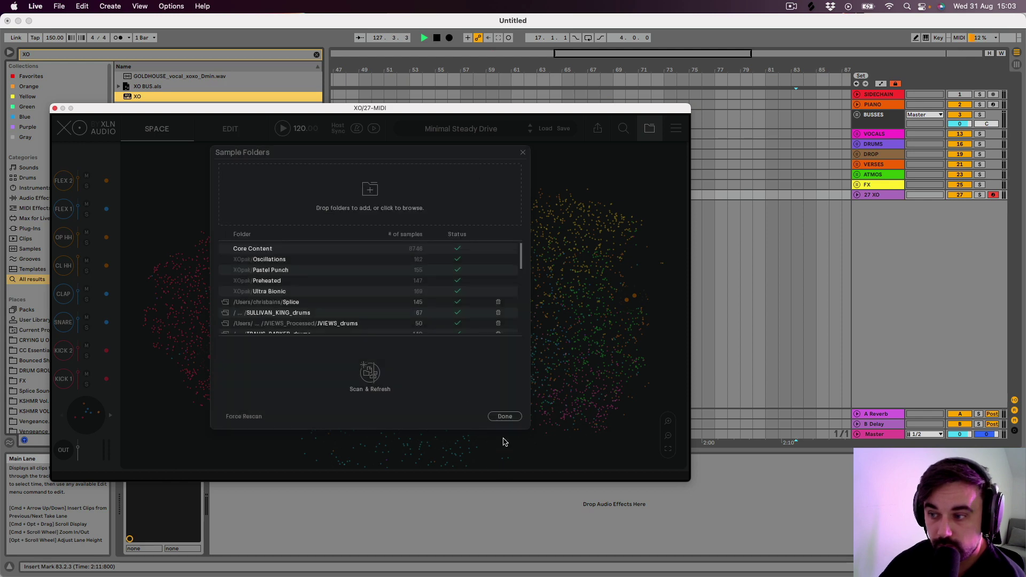
{"action": "left_click", "coordinate": [505, 417]}
{"action": "left_click", "coordinate": [481, 389]}
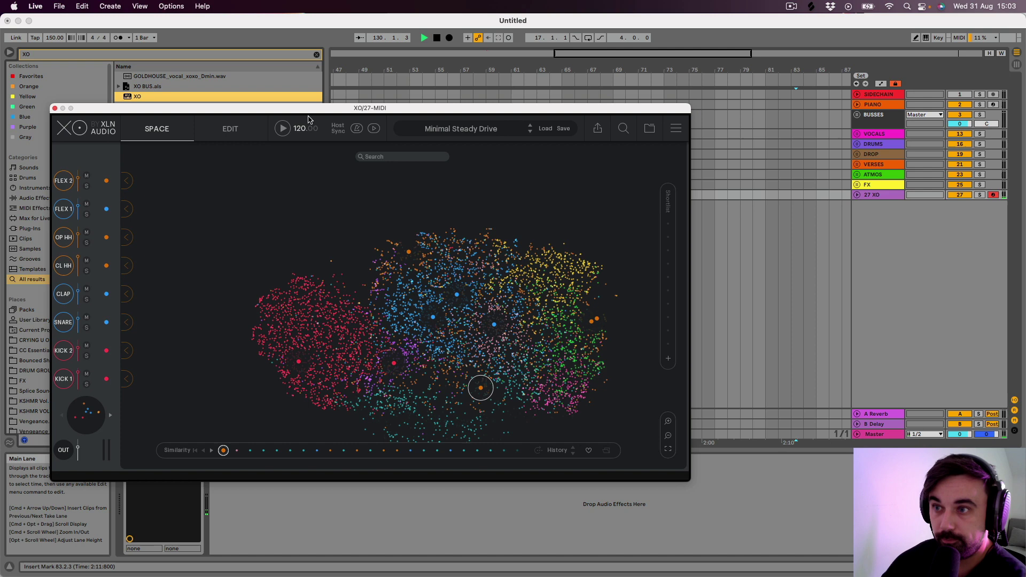
- Make XO start playback together with the host and test it by playing the set
{"action": "left_click_drag", "start_coordinate": [307, 108], "coordinate": [351, 104]}
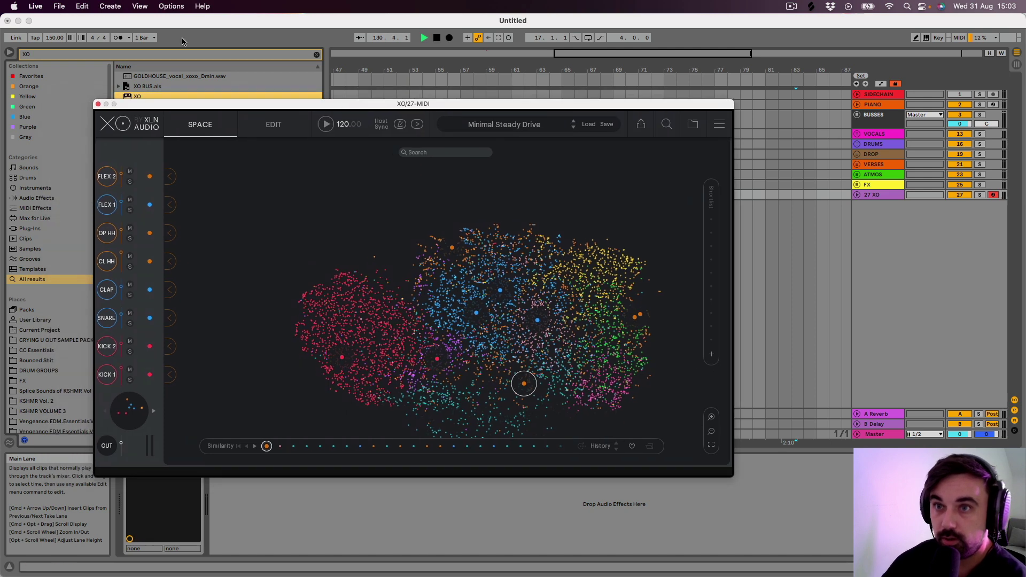
{"action": "left_click", "coordinate": [417, 128]}
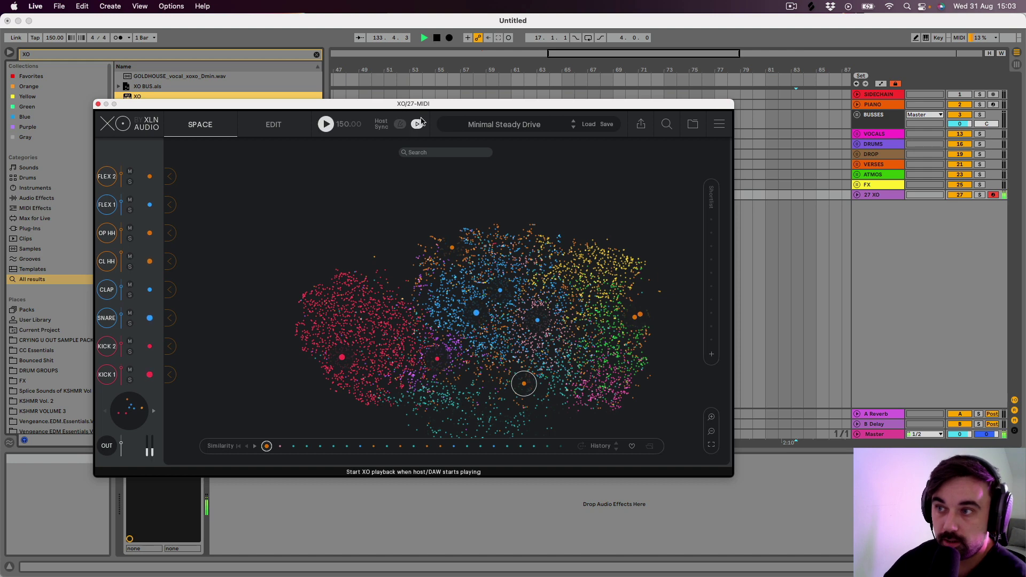
{"action": "left_click", "coordinate": [436, 39]}
{"action": "left_click_drag", "start_coordinate": [406, 105], "coordinate": [558, 155]}
{"action": "key", "text": "space"}
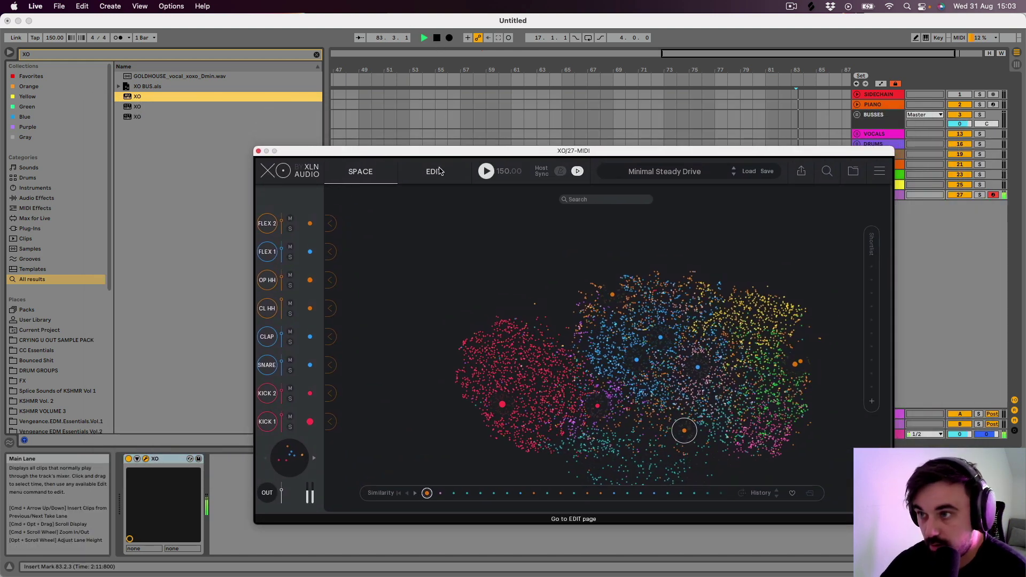
{"action": "key", "text": "space"}
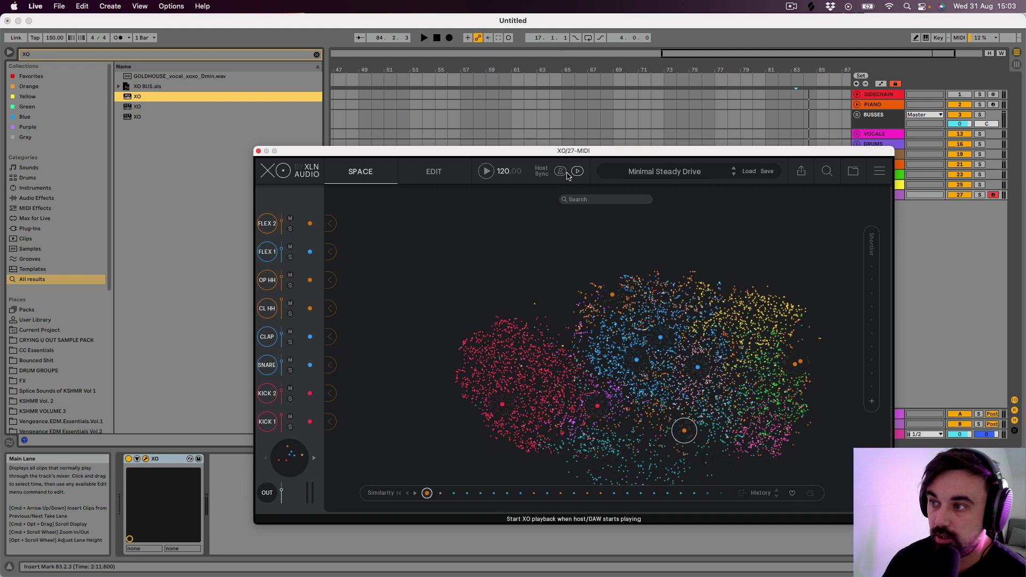
- Sync XO's tempo to the host, test playback, and switch to host-started playback
{"action": "left_click", "coordinate": [560, 171]}
{"action": "key", "text": "space"}
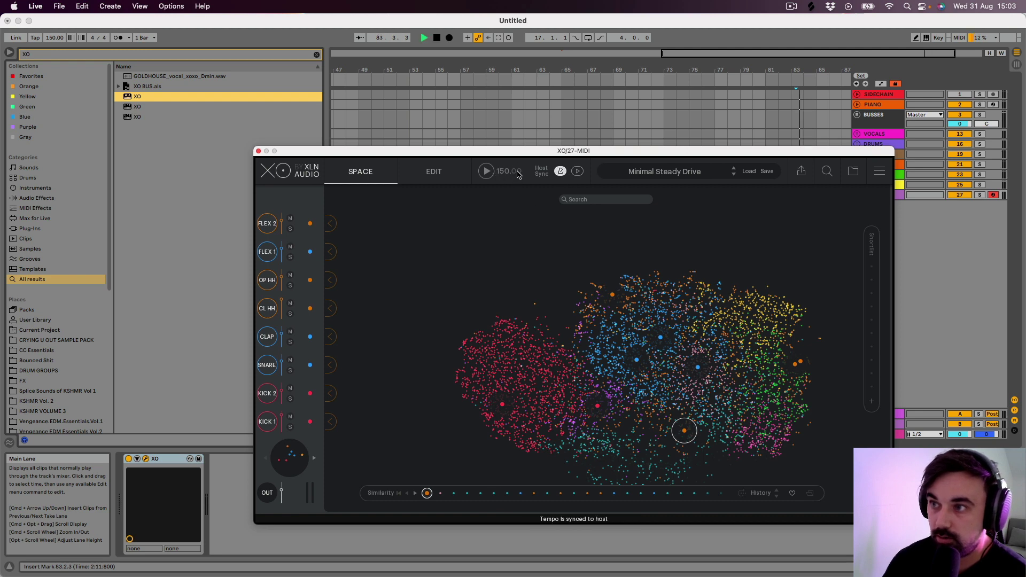
{"action": "key", "text": "space"}
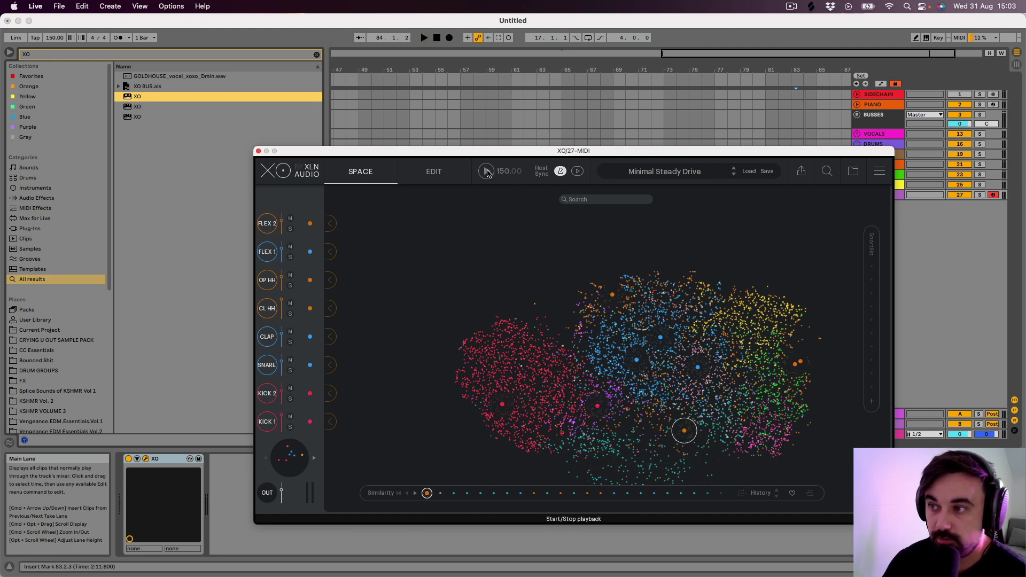
{"action": "left_click", "coordinate": [487, 172]}
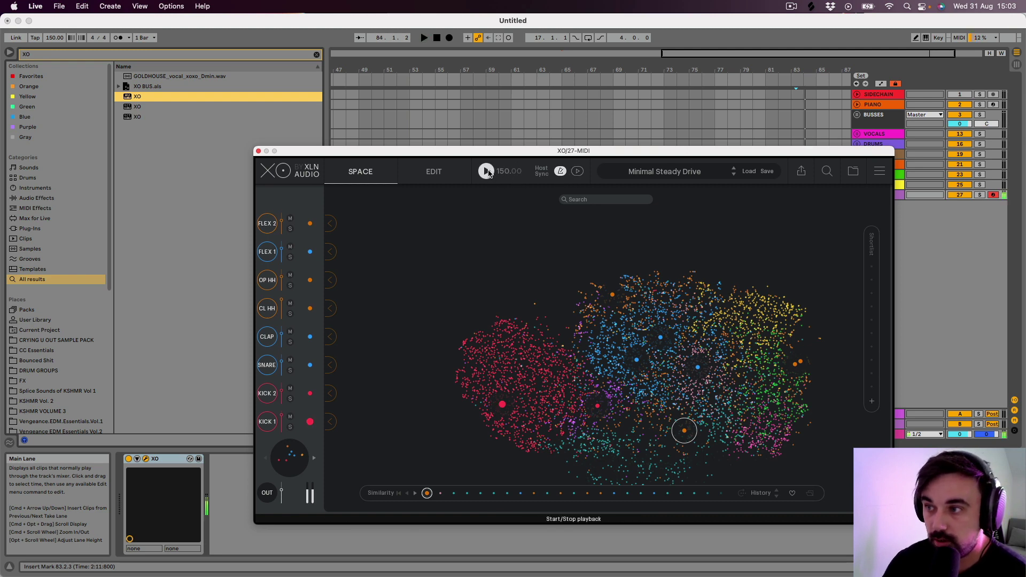
{"action": "left_click", "coordinate": [574, 173]}
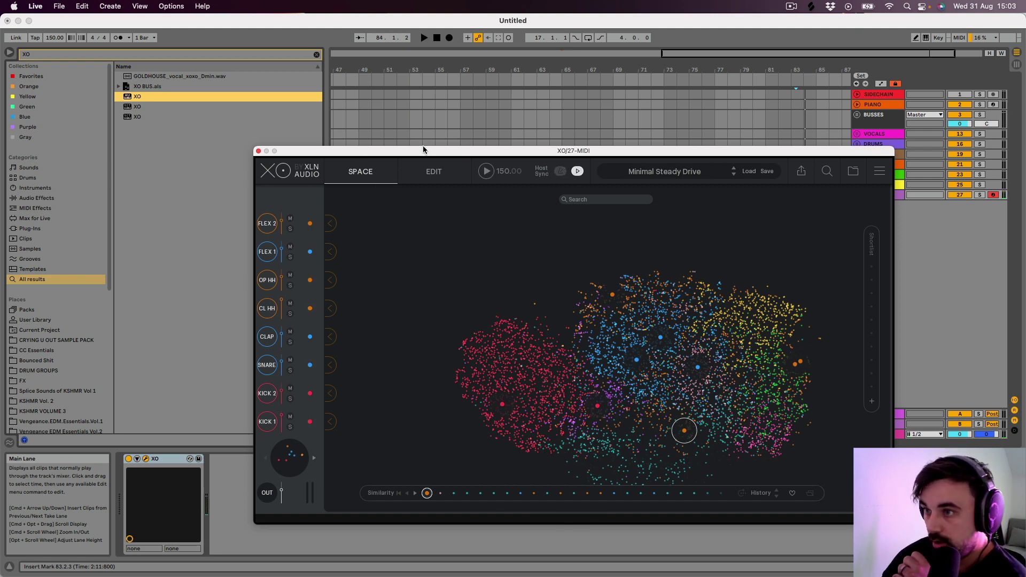
{"action": "left_click_drag", "start_coordinate": [423, 149], "coordinate": [337, 76]}
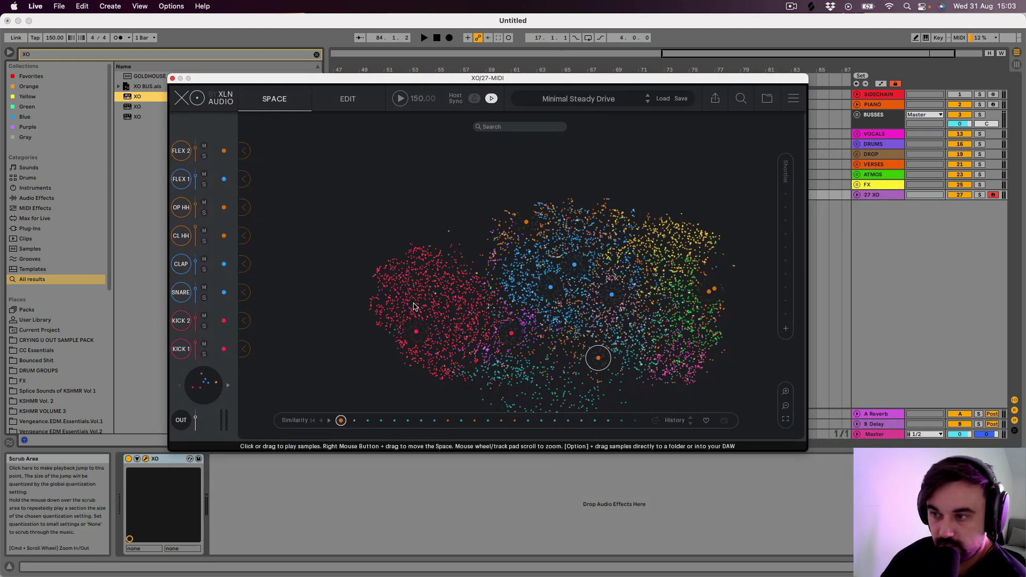
- Audition kick samples in the red cluster and fit the whole sample space in view
{"action": "left_click_drag", "start_coordinate": [412, 292], "coordinate": [459, 335]}
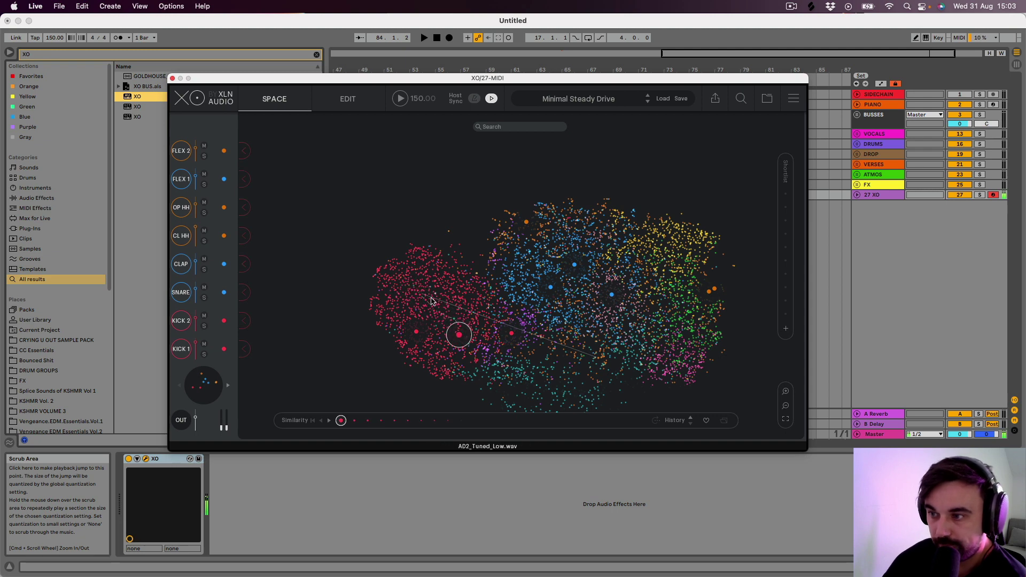
{"action": "left_click", "coordinate": [420, 287]}
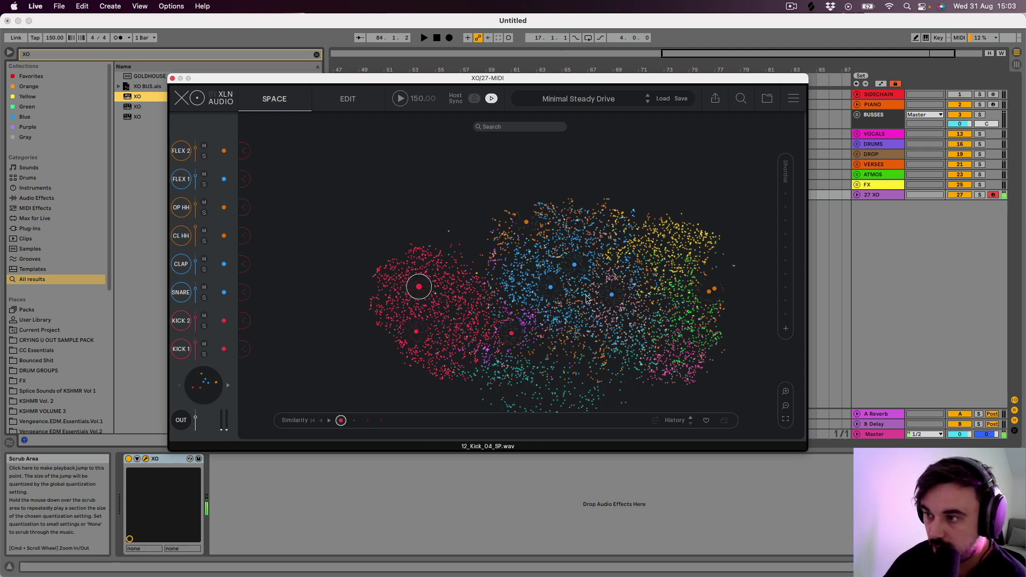
{"action": "left_click", "coordinate": [786, 420]}
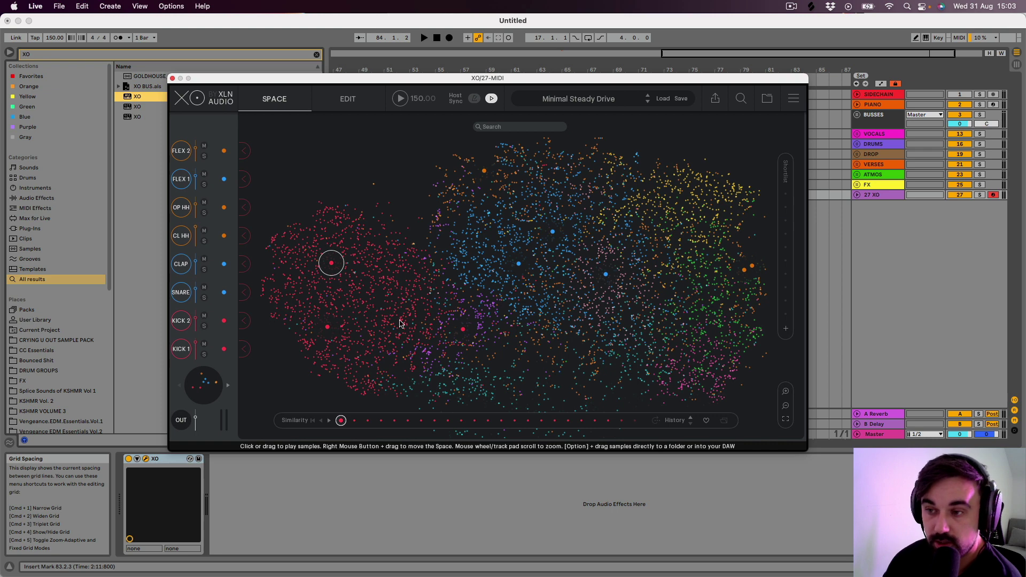
- Audition samples around the outer edges of the space, including 98_DeepKick_SP_01.wav and Blue_Oyster_77_thump.wav
{"action": "left_click", "coordinate": [262, 291]}
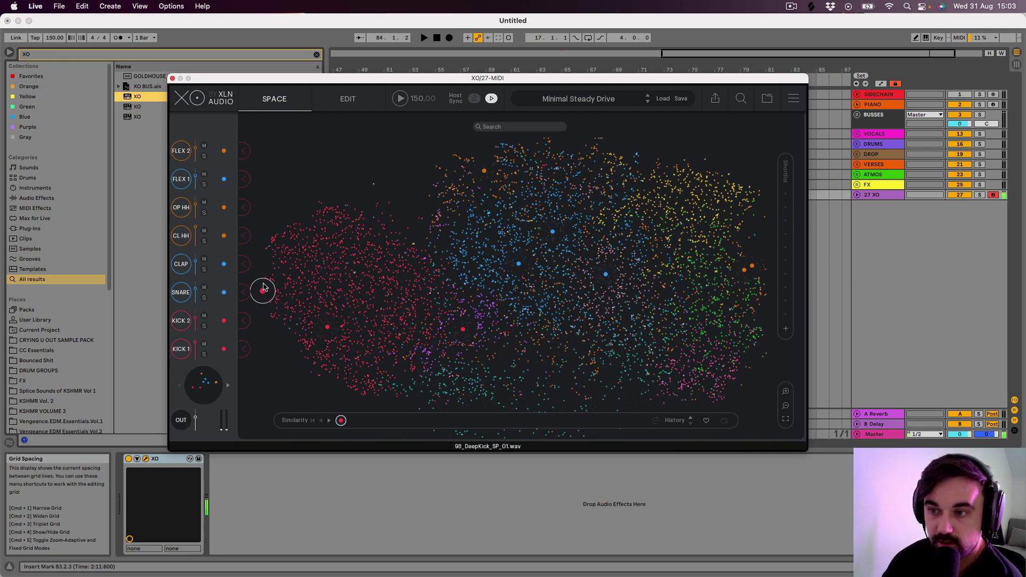
{"action": "left_click", "coordinate": [262, 291]}
{"action": "left_click", "coordinate": [265, 290]}
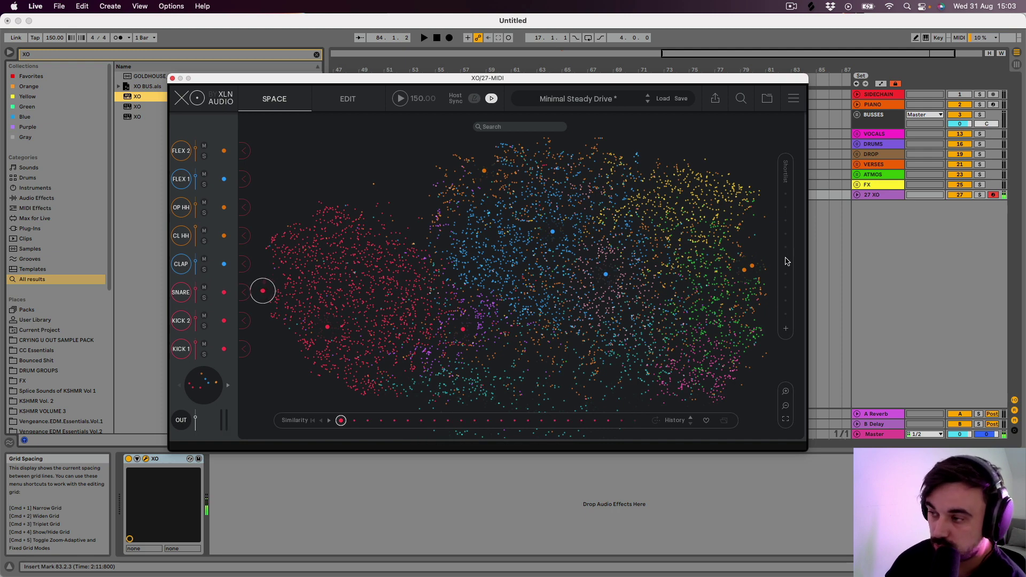
{"action": "left_click", "coordinate": [767, 296]}
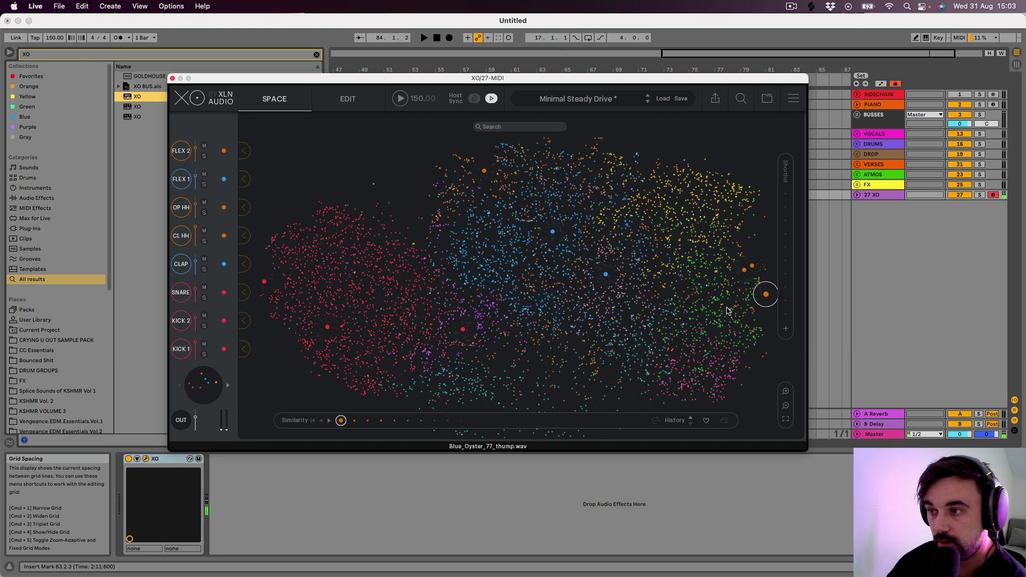
{"action": "left_click", "coordinate": [503, 145]}
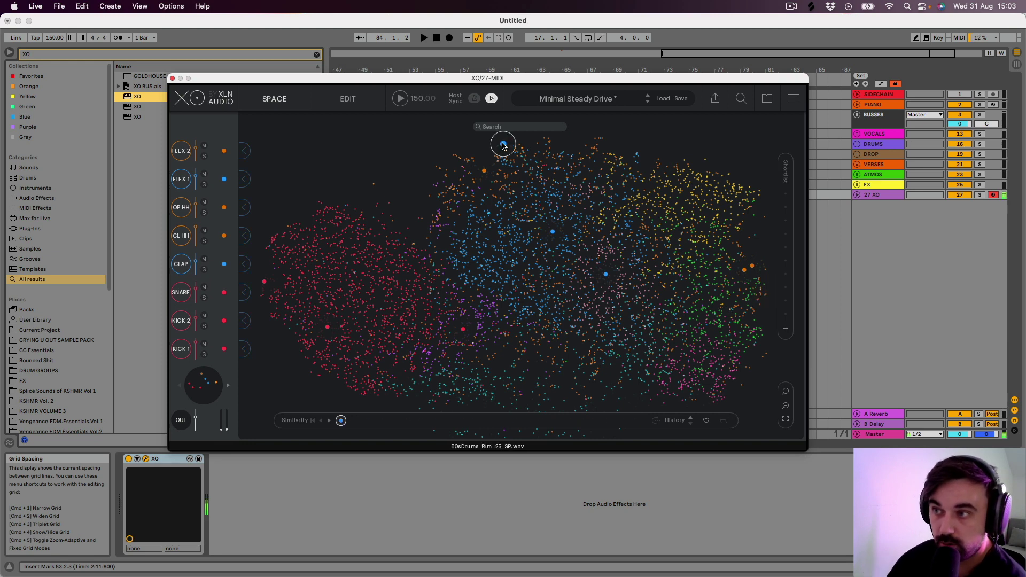
{"action": "left_click", "coordinate": [523, 395]}
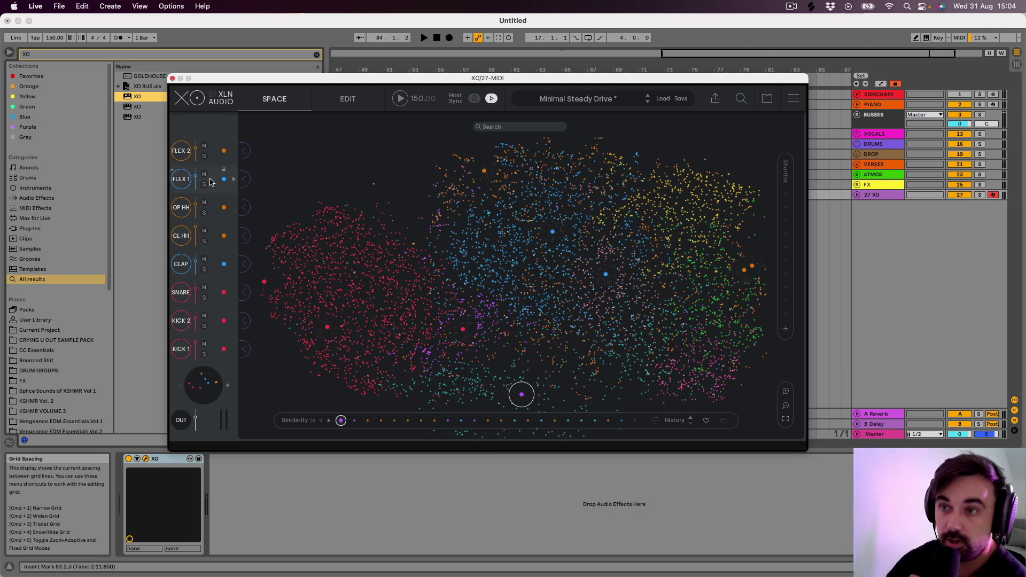
- Reset all of the kit's sample, sound, master and FX settings, and reset all sequencer settings
{"action": "left_click", "coordinate": [182, 365]}
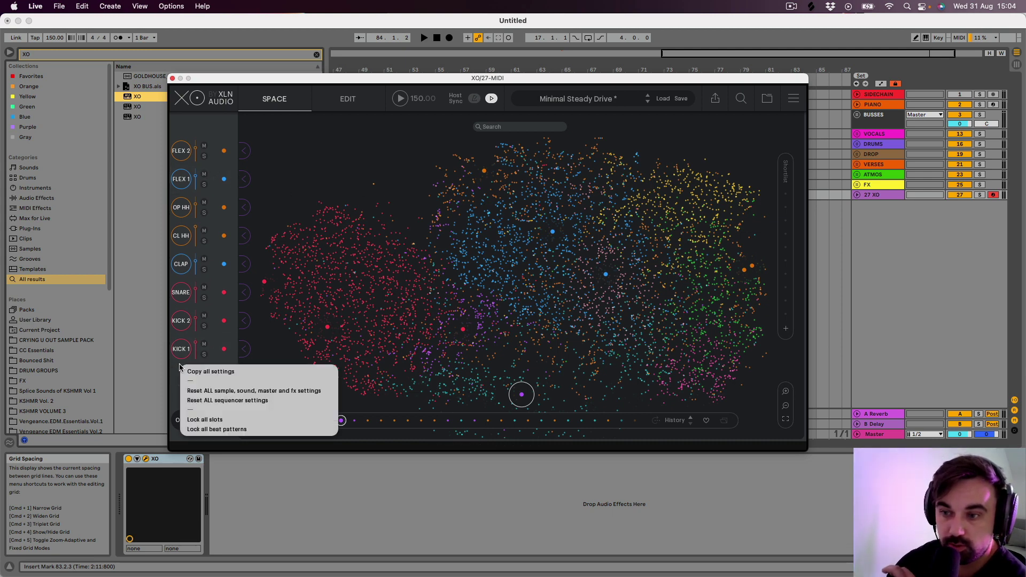
{"action": "left_click", "coordinate": [273, 392]}
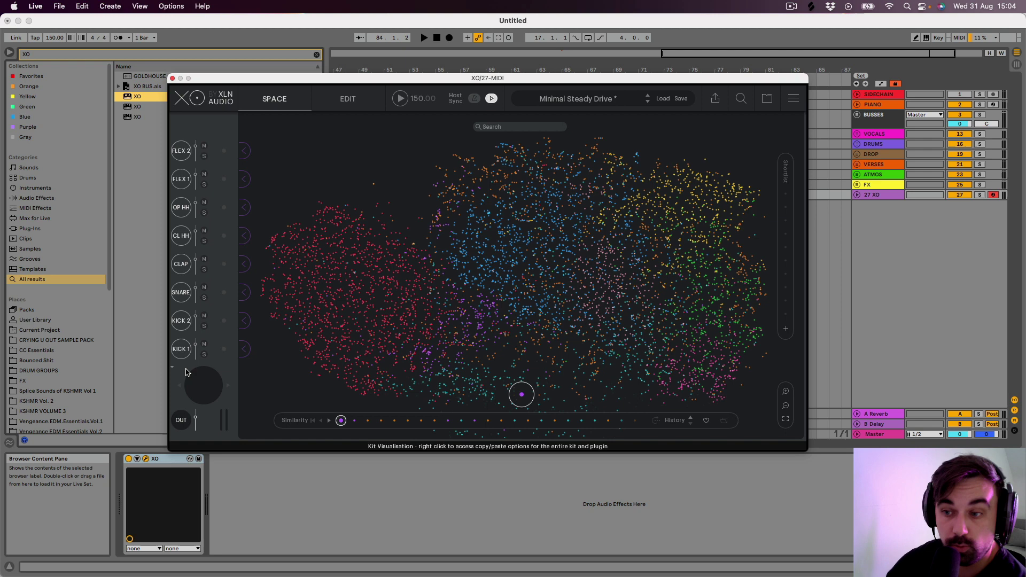
{"action": "right_click", "coordinate": [186, 373]}
{"action": "left_click", "coordinate": [216, 405]}
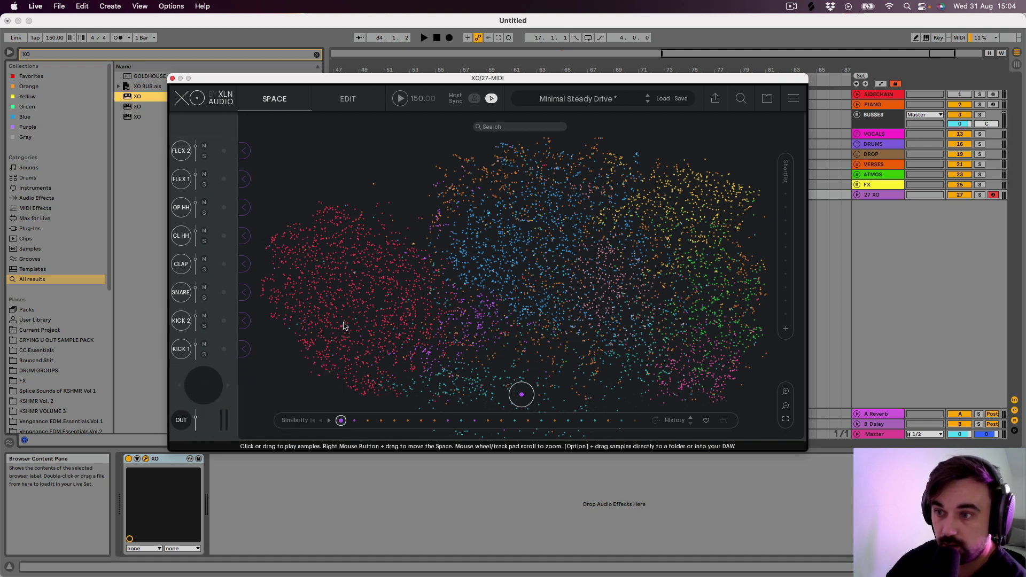
- Assign a sample from the red kick cluster to Kick 1 and place its hits on steps 1 and 7 of pattern A
{"action": "left_click", "coordinate": [385, 323]}
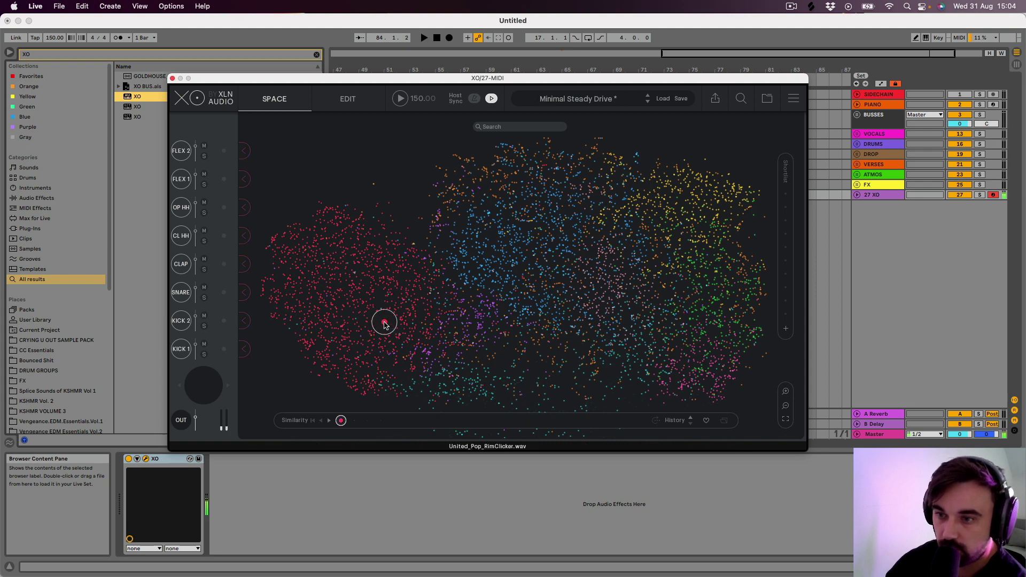
{"action": "left_click", "coordinate": [246, 349]}
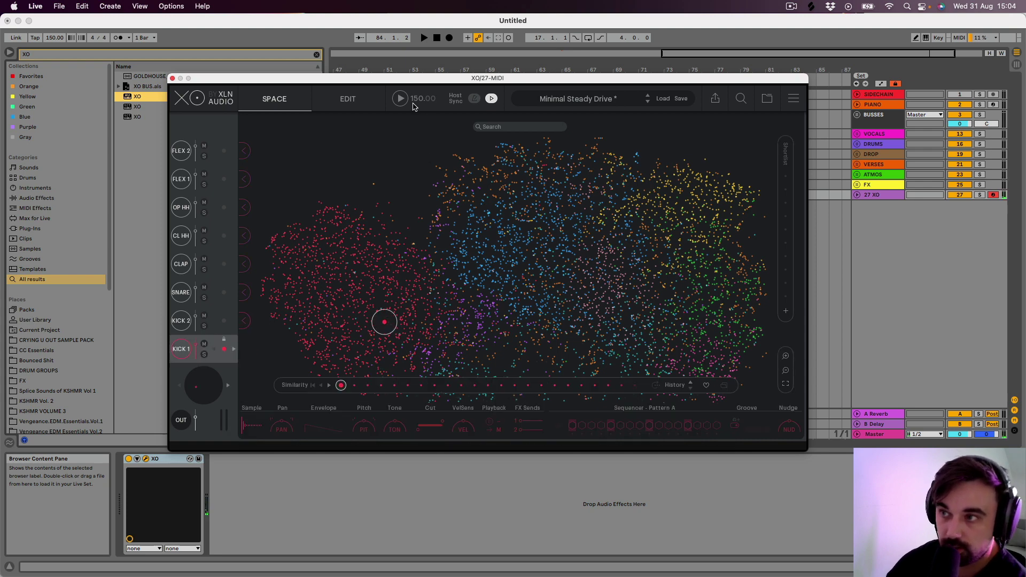
{"action": "left_click", "coordinate": [349, 100]}
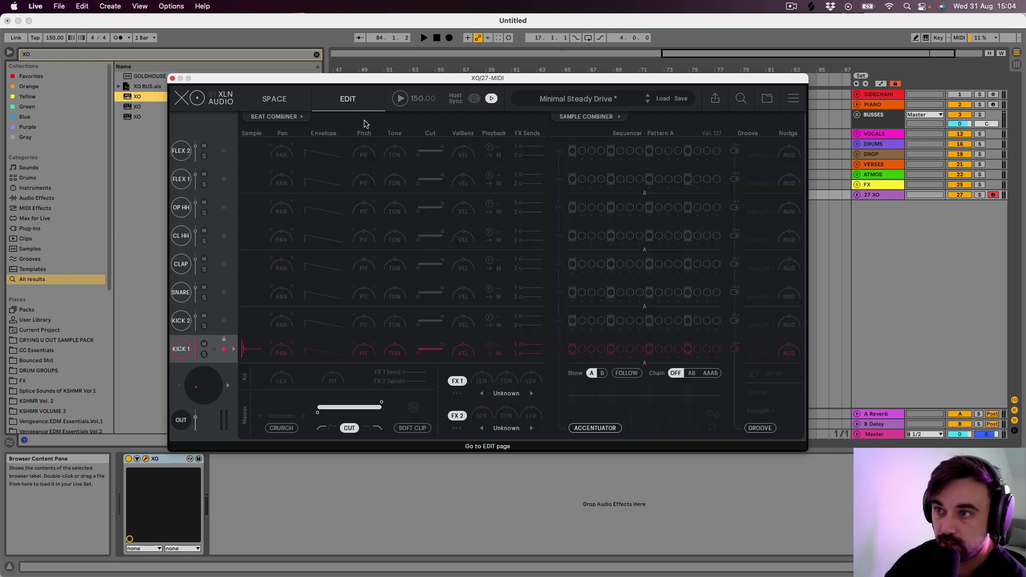
{"action": "left_click", "coordinate": [573, 349]}
{"action": "left_click", "coordinate": [631, 349]}
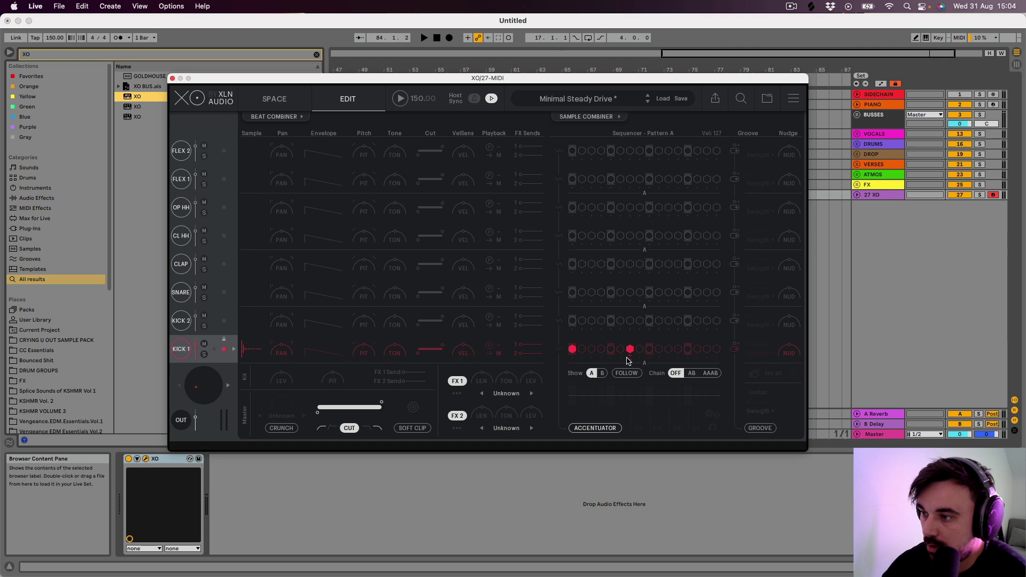
- Set the playback position to the start of the arrangement and play the kick pattern from bar 1
{"action": "key", "text": "space"}
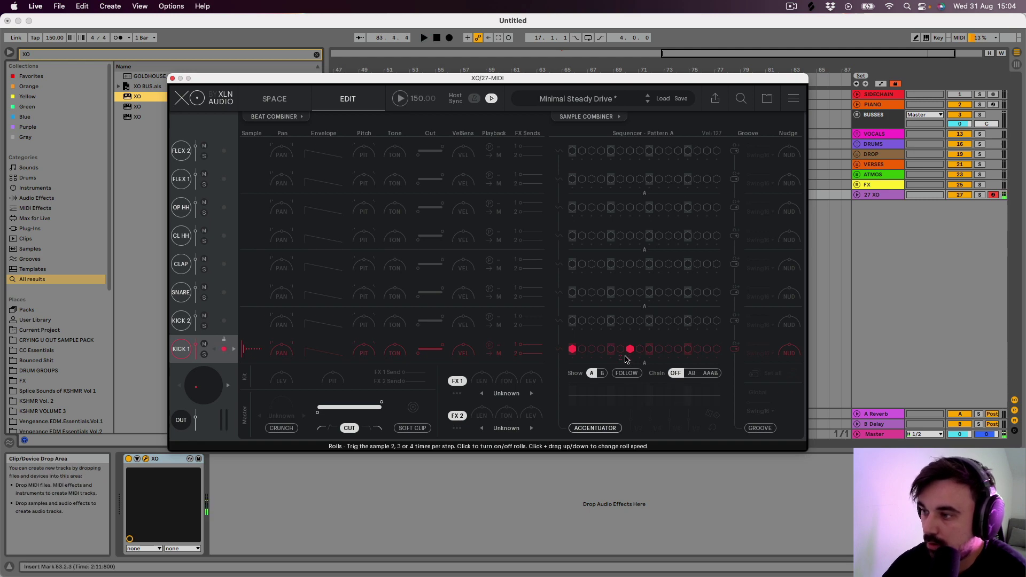
{"action": "left_click_drag", "start_coordinate": [532, 81], "coordinate": [762, 211]}
{"action": "scroll", "coordinate": [453, 157], "scroll_direction": "left", "scroll_amount": 10}
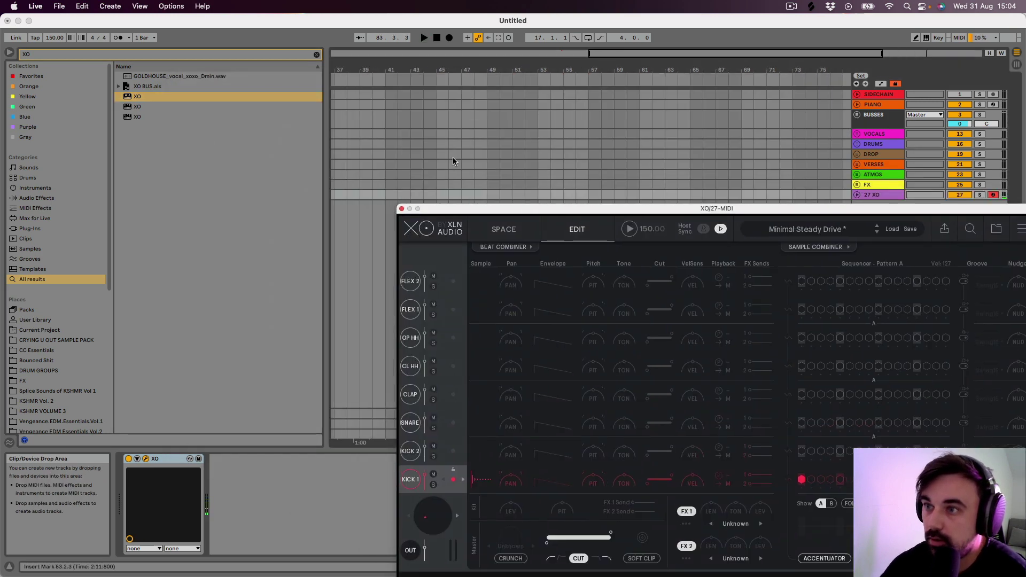
{"action": "left_click", "coordinate": [334, 195]}
{"action": "key", "text": "space"}
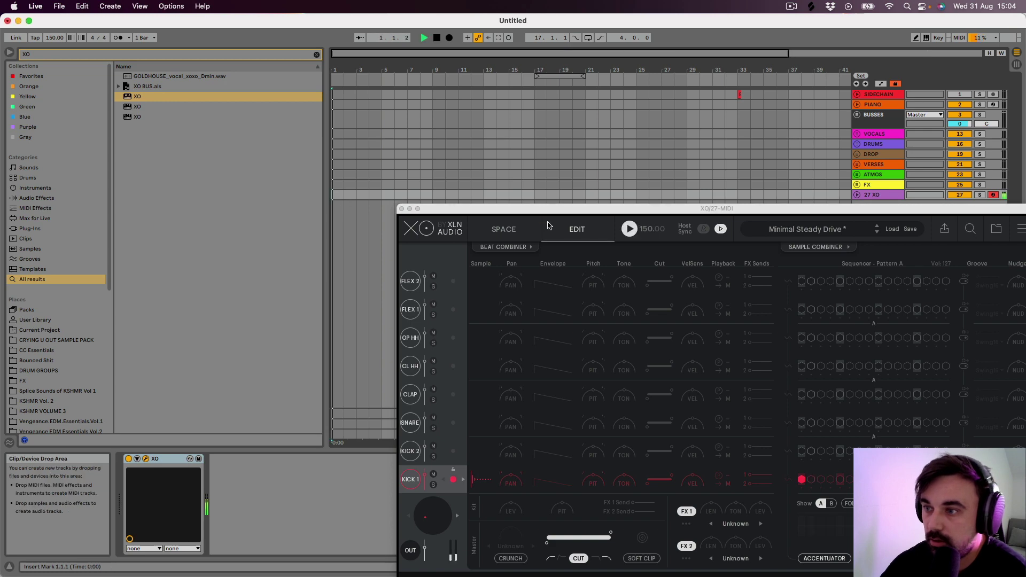
{"action": "left_click_drag", "start_coordinate": [544, 210], "coordinate": [384, 20]}
{"action": "key", "text": "space"}
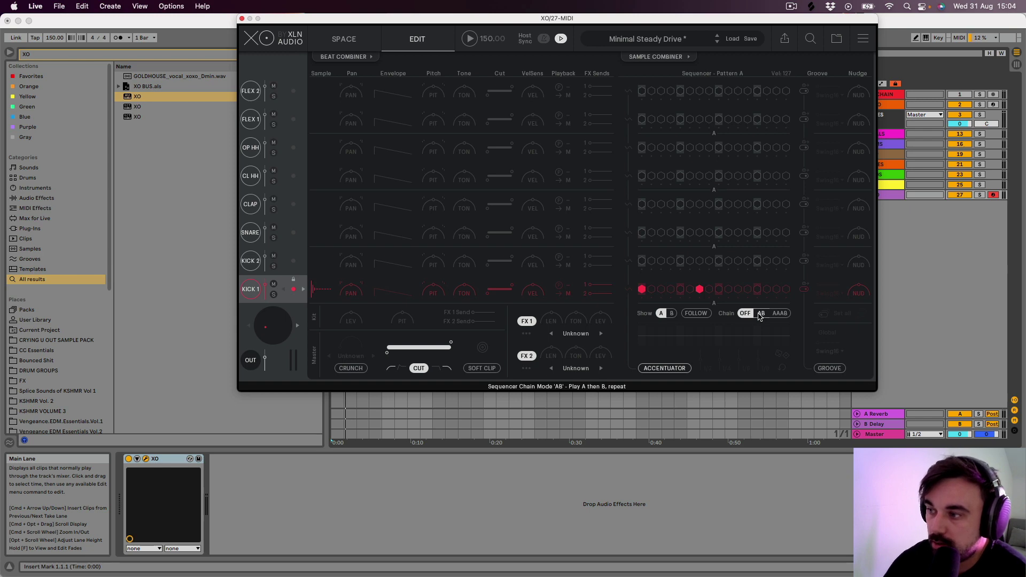
- Set the sequencer chain mode to AB
{"action": "left_click", "coordinate": [759, 315]}
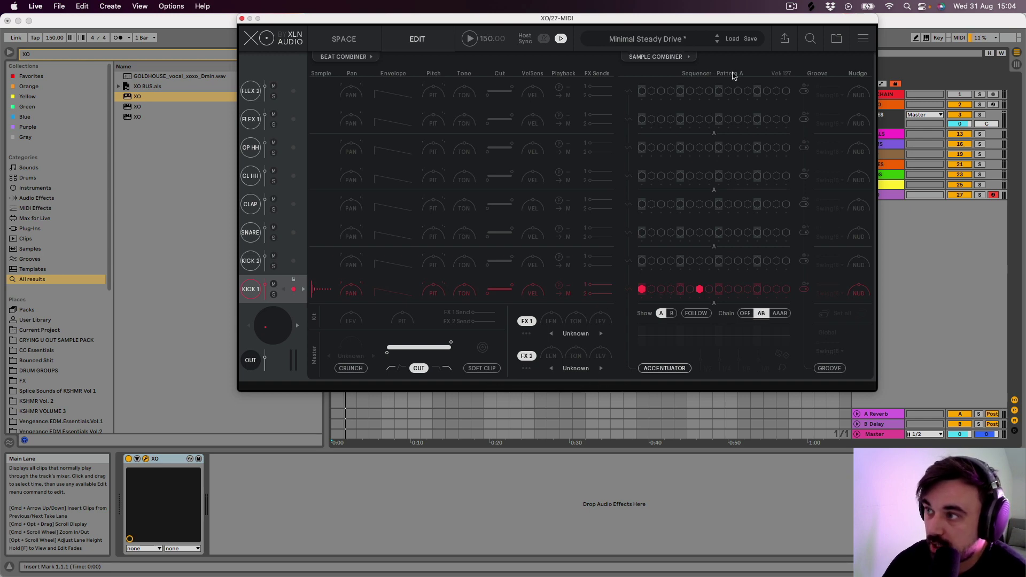
- Show pattern B, remove Kick 1's hit on step 1, and play the chained patterns
{"action": "left_click", "coordinate": [672, 315]}
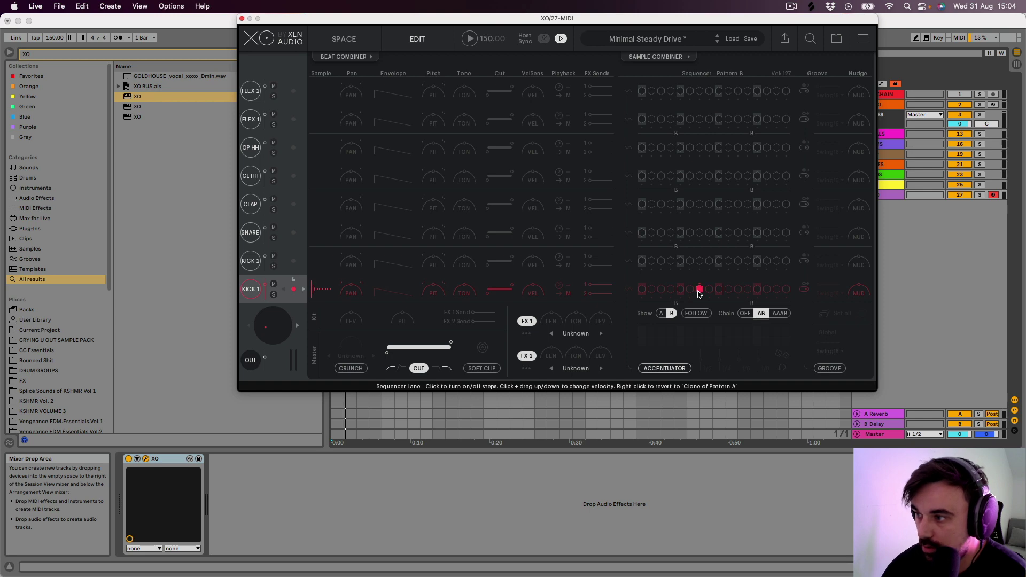
{"action": "key", "text": "space"}
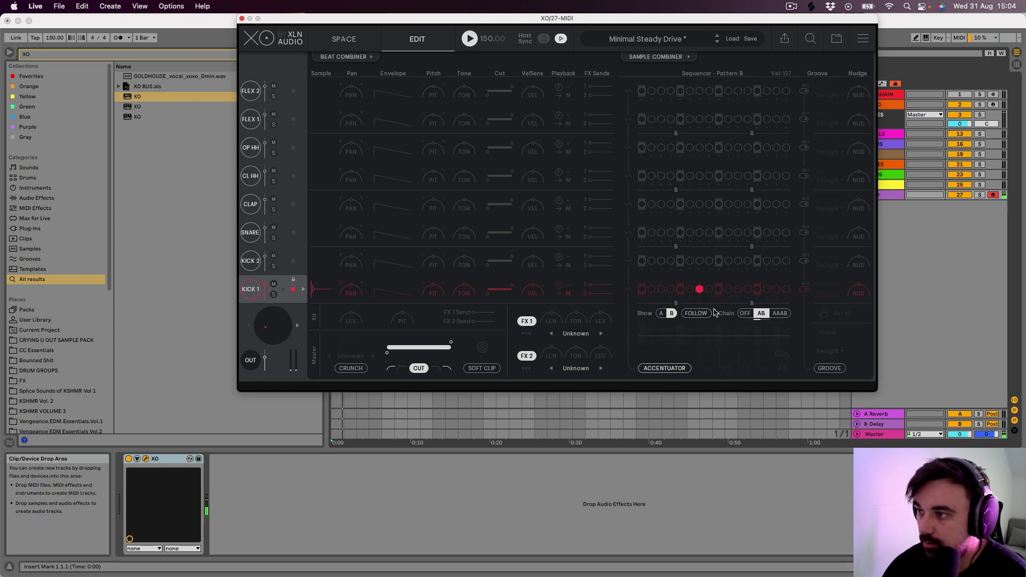
{"action": "key", "text": "space"}
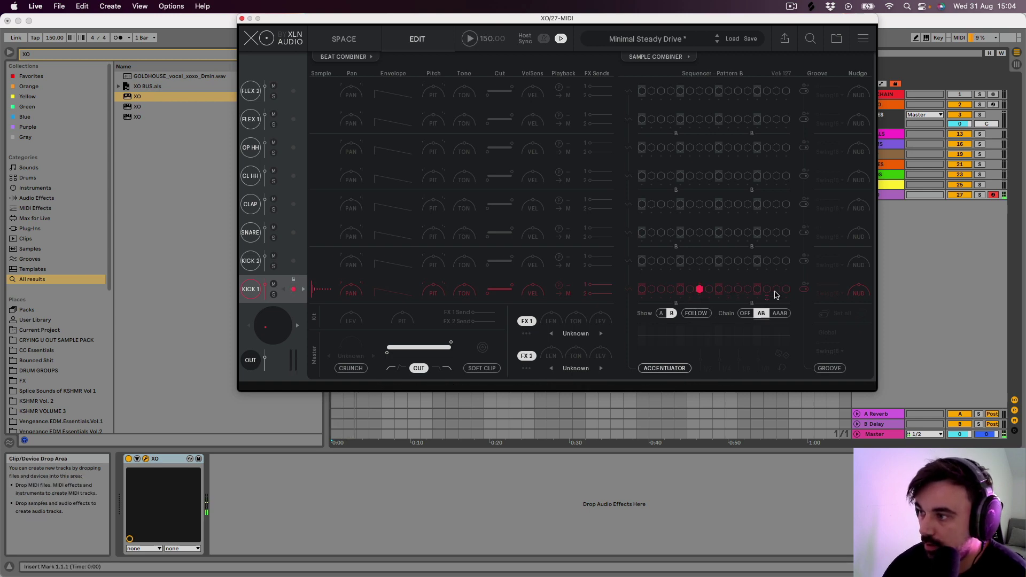
- Add reduced-velocity Kick 1 hits on steps 15 and 16 of pattern B and play the result
{"action": "left_click", "coordinate": [786, 290]}
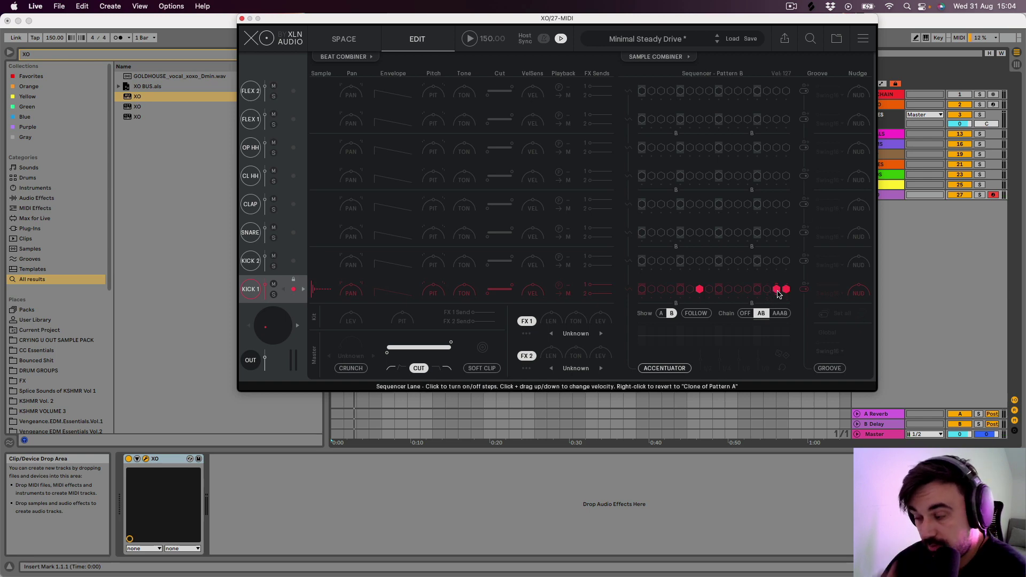
{"action": "left_click", "coordinate": [778, 290]}
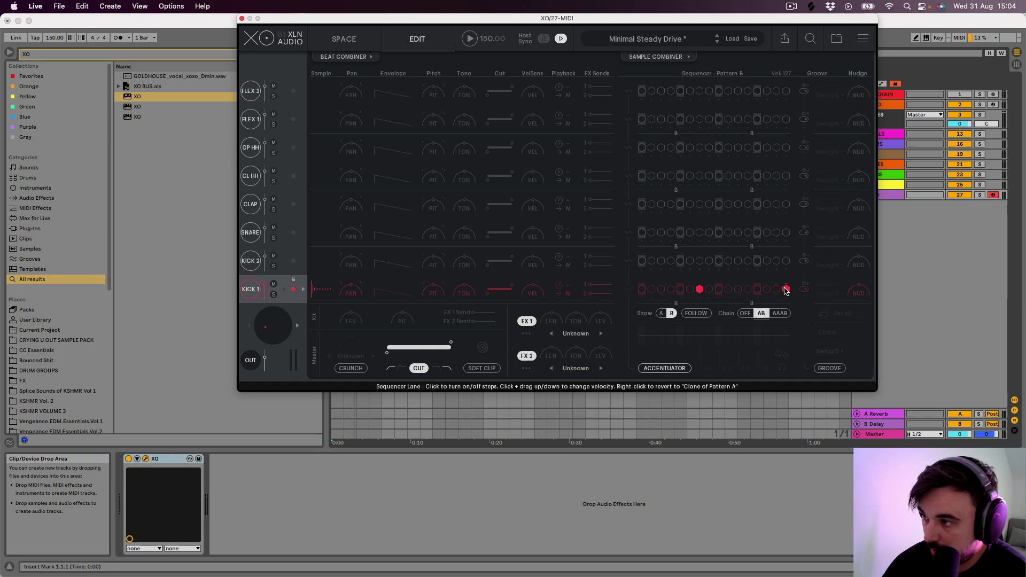
{"action": "left_click", "coordinate": [785, 291]}
{"action": "left_click", "coordinate": [777, 290]}
{"action": "mouse_move", "coordinate": [778, 295]}
{"action": "left_mouse_down"}
{"action": "mouse_move", "coordinate": [779, 321]}
{"action": "mouse_move", "coordinate": [781, 295]}
{"action": "left_mouse_up"}
{"action": "left_click", "coordinate": [787, 290]}
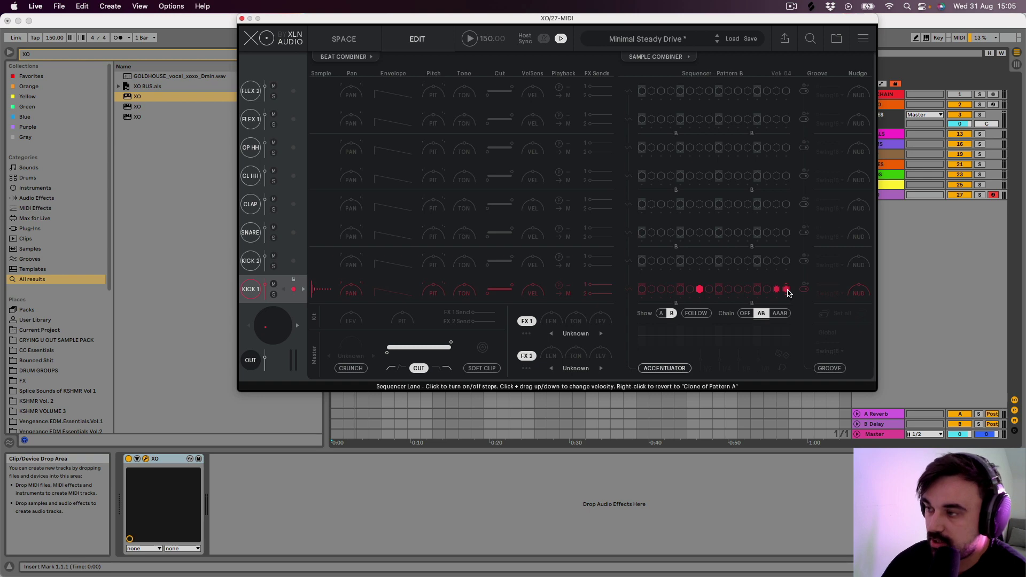
{"action": "left_click_drag", "start_coordinate": [788, 290], "coordinate": [801, 259]}
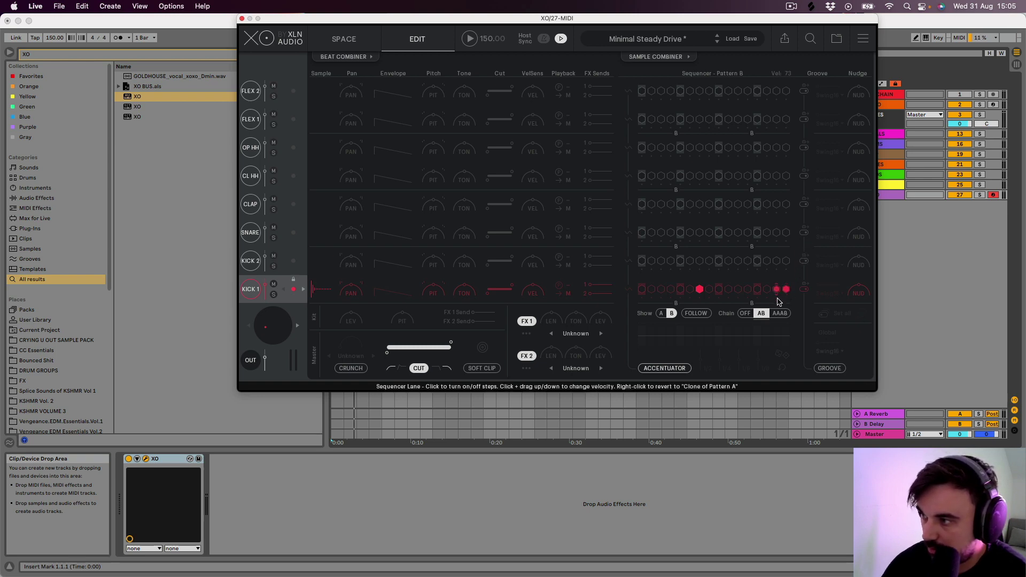
{"action": "key", "text": "space"}
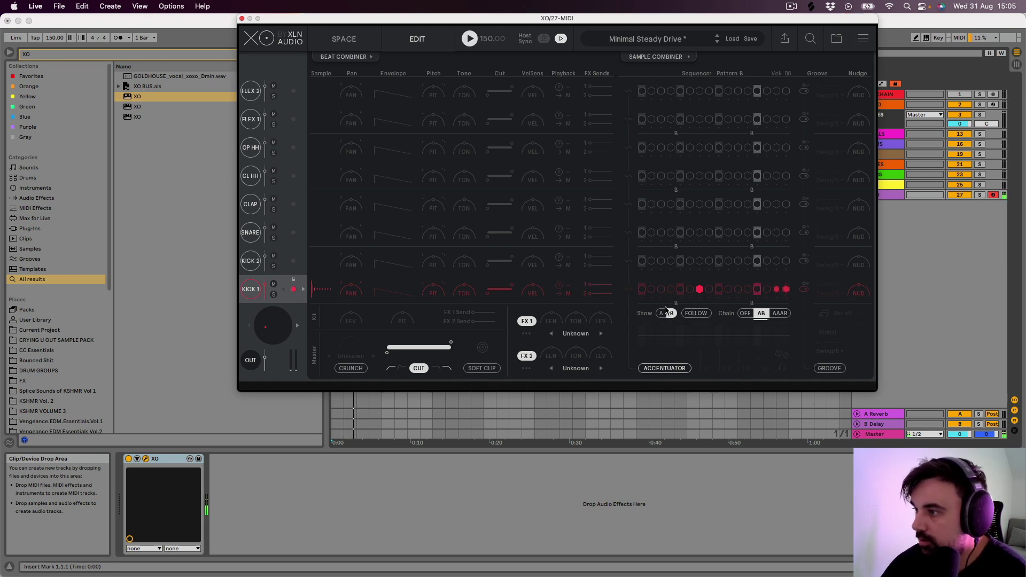
{"action": "key", "text": "space"}
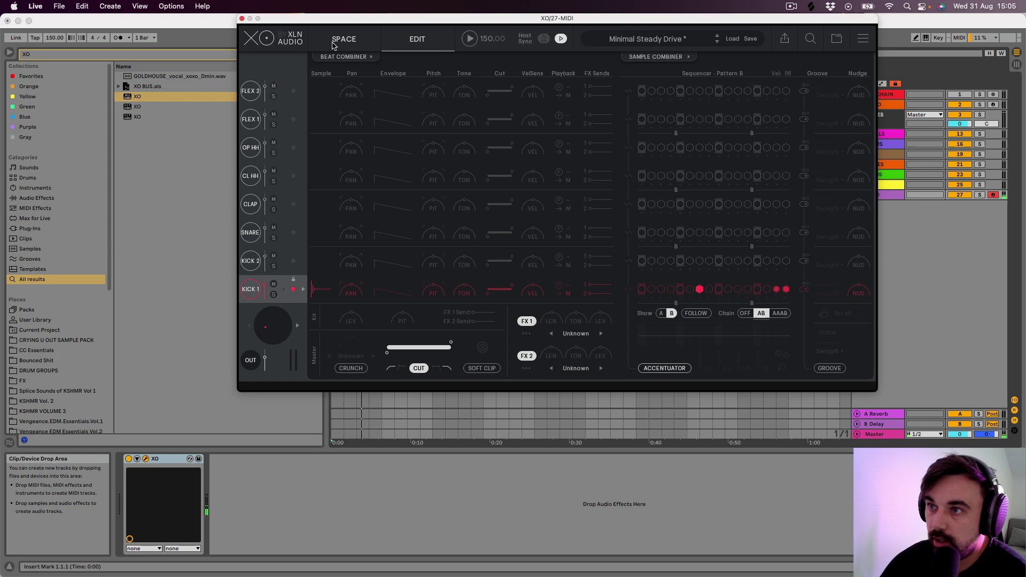
- Assign Retro_Bundle_Fluffy_Pop.wav from the blue cluster to Kick 2 and place its hit on step 9 of pattern A
{"action": "left_click", "coordinate": [344, 39]}
{"action": "left_click", "coordinate": [578, 211]}
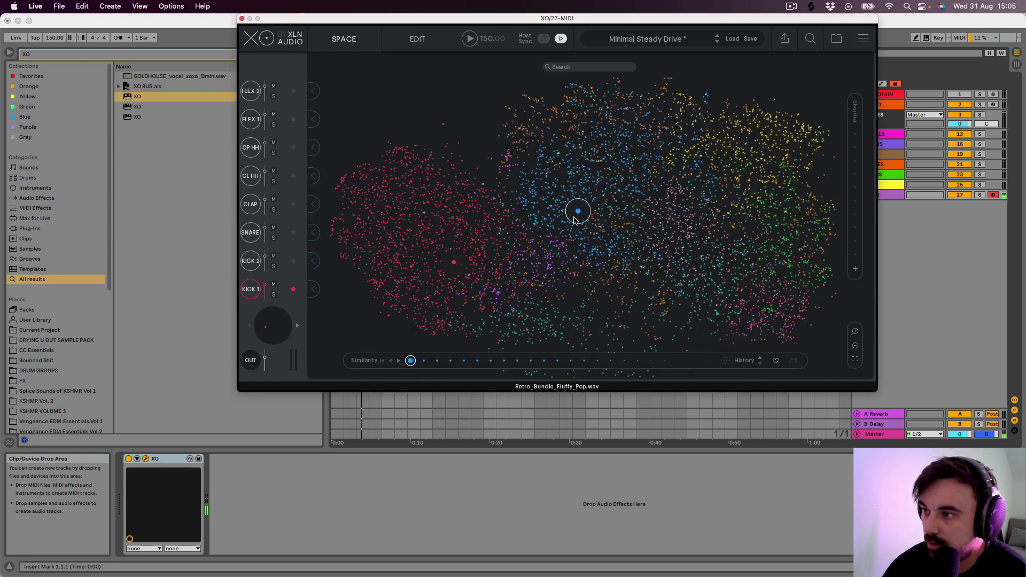
{"action": "left_click", "coordinate": [317, 262]}
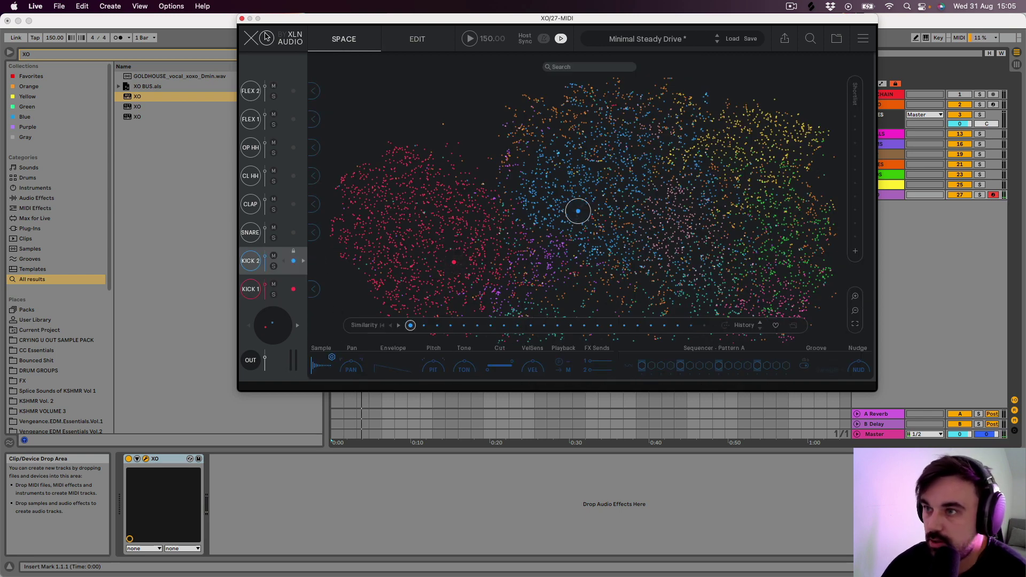
{"action": "left_click", "coordinate": [417, 39]}
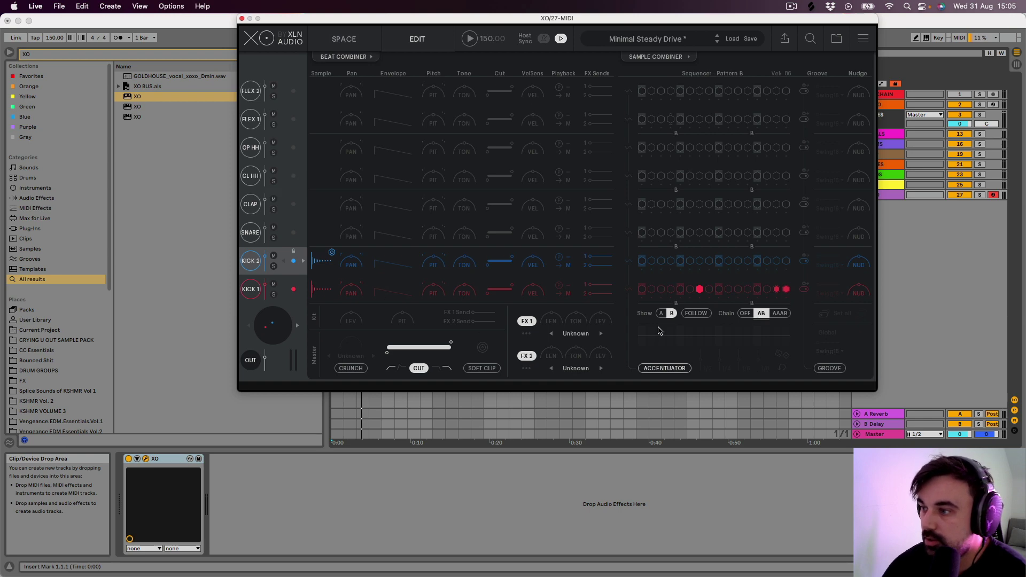
{"action": "left_click", "coordinate": [661, 313]}
{"action": "left_click", "coordinate": [719, 261]}
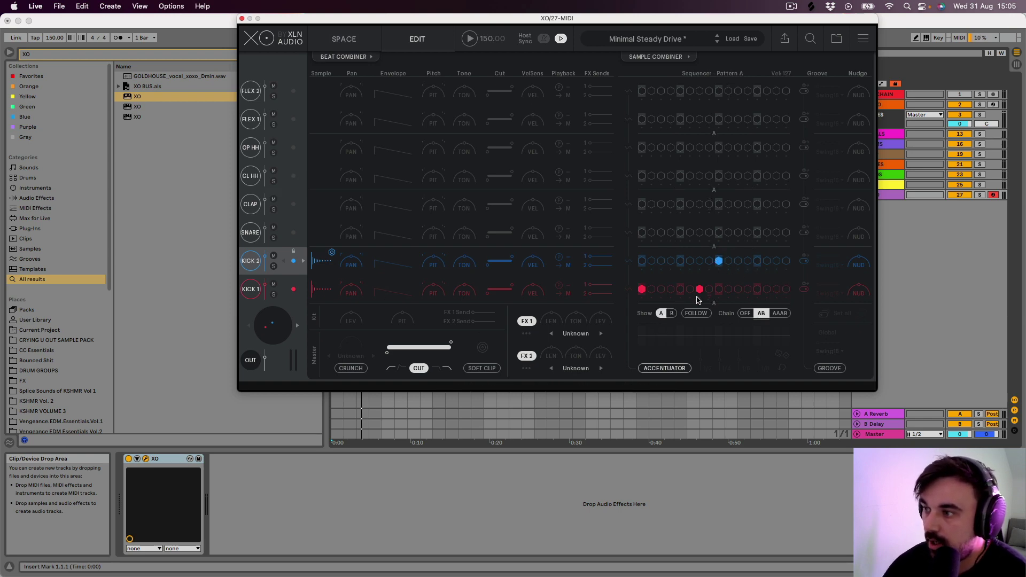
- Revert Kick 2's pattern B to a clone of pattern A and play the chained patterns
{"action": "left_click", "coordinate": [672, 314]}
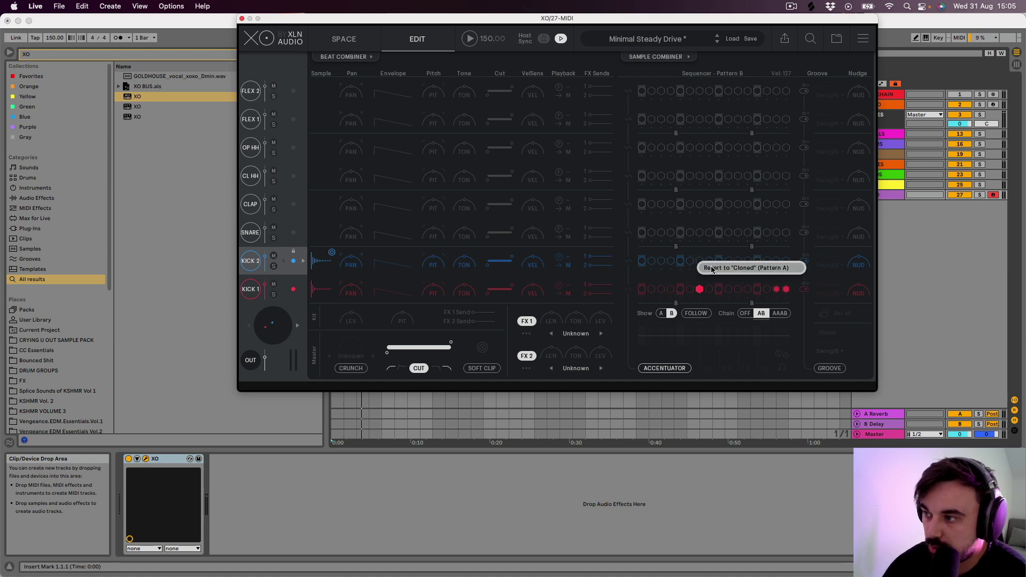
{"action": "left_click", "coordinate": [721, 268]}
{"action": "left_click", "coordinate": [663, 314]}
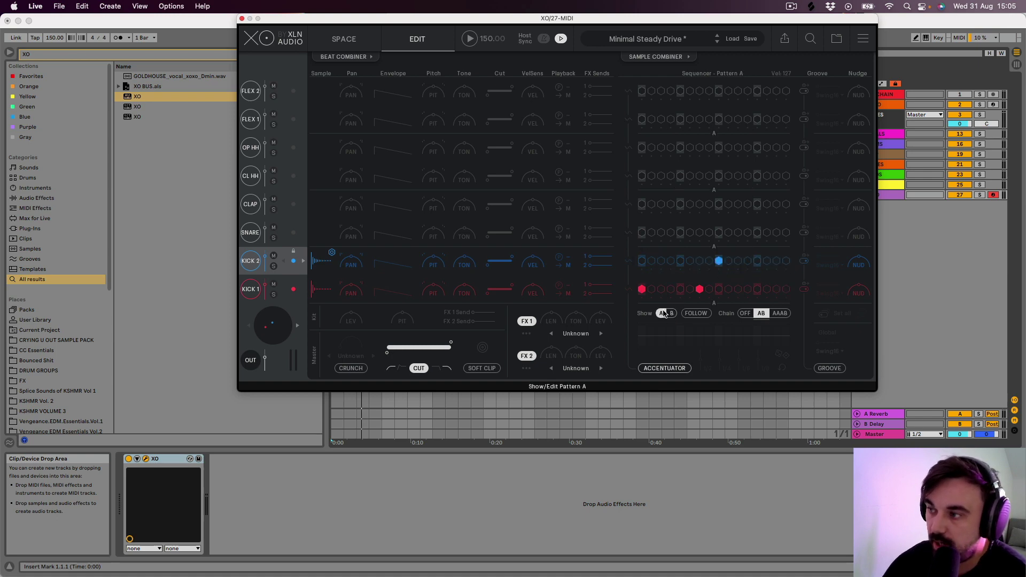
{"action": "key", "text": "space"}
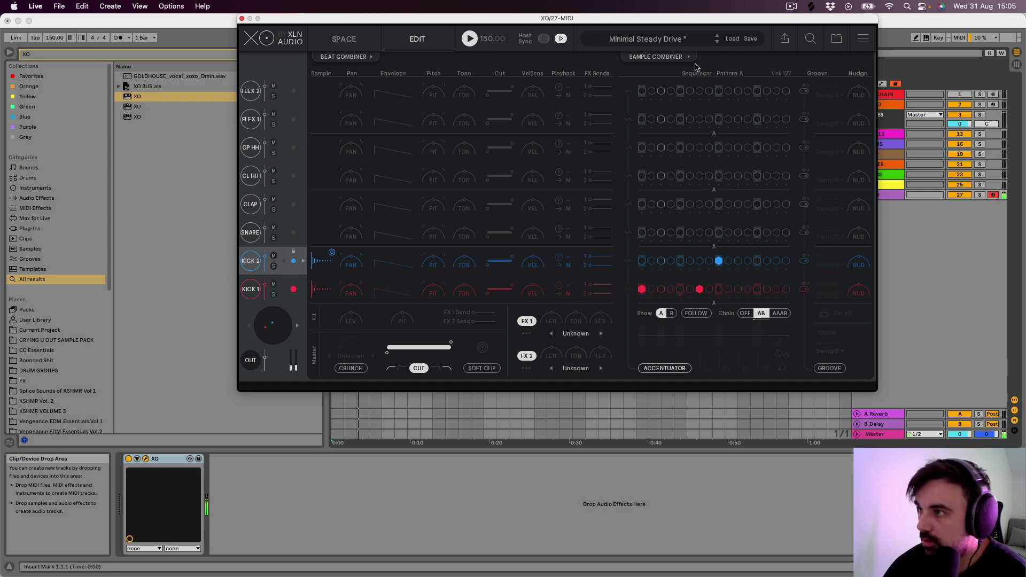
{"action": "left_click", "coordinate": [672, 316]}
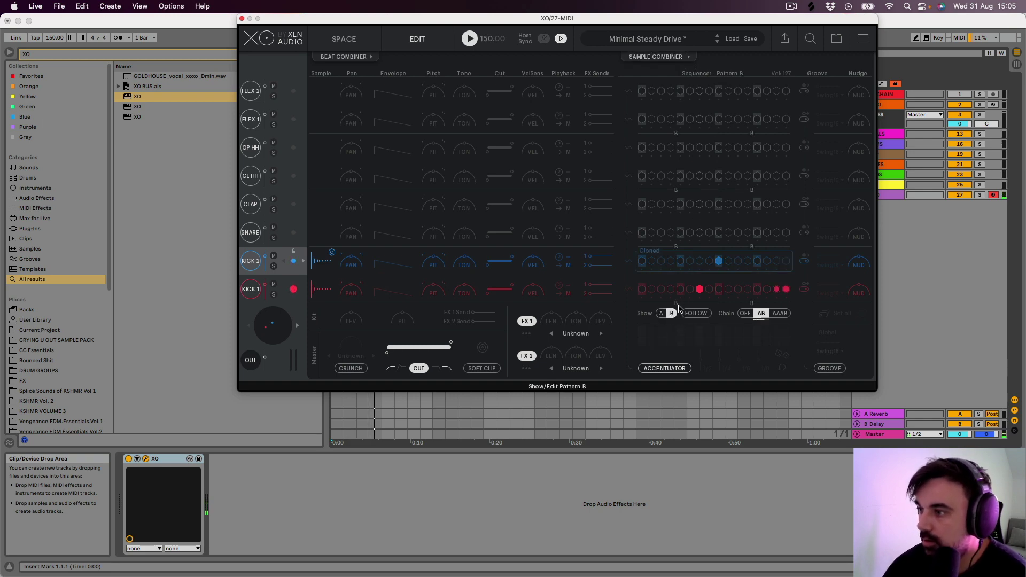
{"action": "key", "text": "space"}
- Move Kick 1's pattern B hit from step 7 to step 5 and toggle the Accentuator during playback
{"action": "left_click", "coordinate": [700, 290]}
{"action": "left_click", "coordinate": [681, 291]}
{"action": "key", "text": "space"}
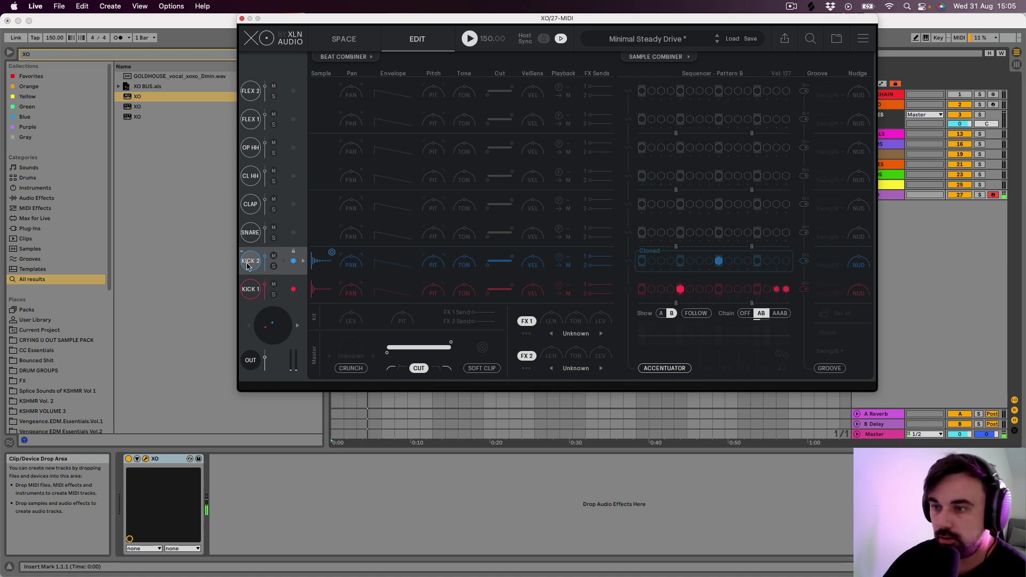
{"action": "left_click", "coordinate": [644, 370]}
{"action": "key", "text": "space"}
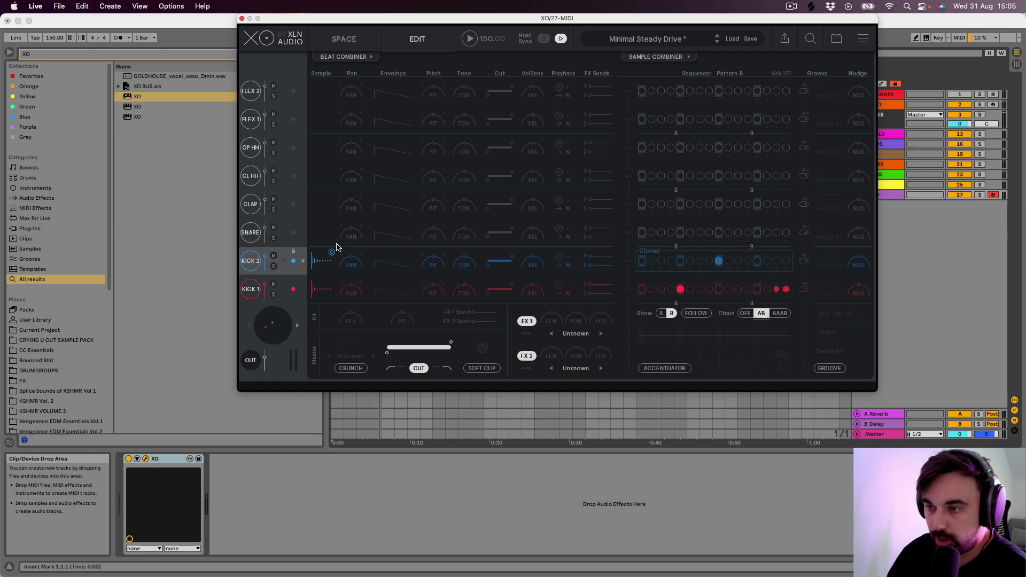
- Trim the end of Kick 2's sample to about 260 ms and give it a 62 ms fade-out
{"action": "left_click", "coordinate": [323, 258]}
{"action": "key", "text": "space"}
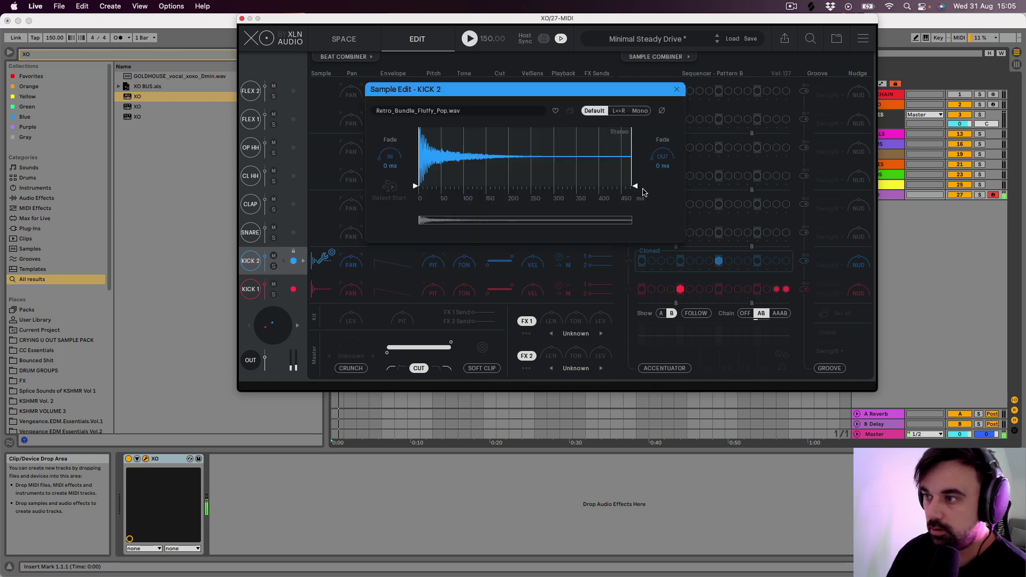
{"action": "left_click_drag", "start_coordinate": [635, 186], "coordinate": [494, 184]}
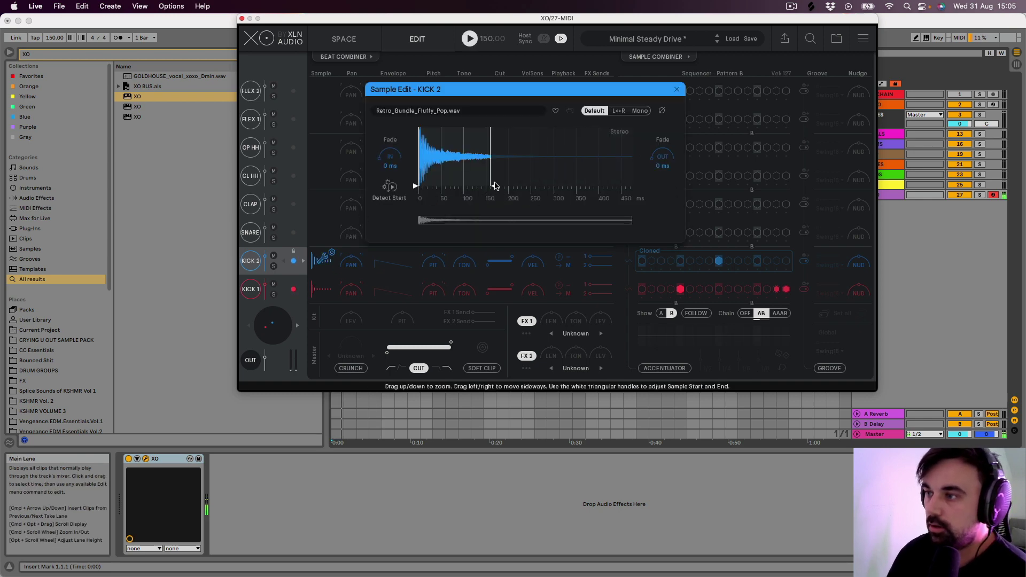
{"action": "left_click_drag", "start_coordinate": [662, 158], "coordinate": [662, 152]}
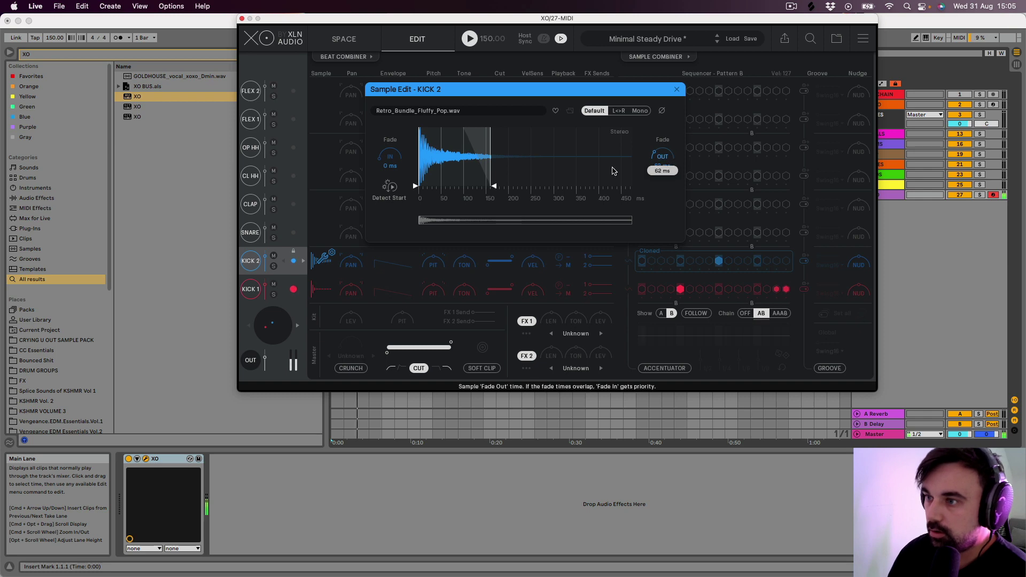
{"action": "left_click_drag", "start_coordinate": [495, 186], "coordinate": [544, 190]}
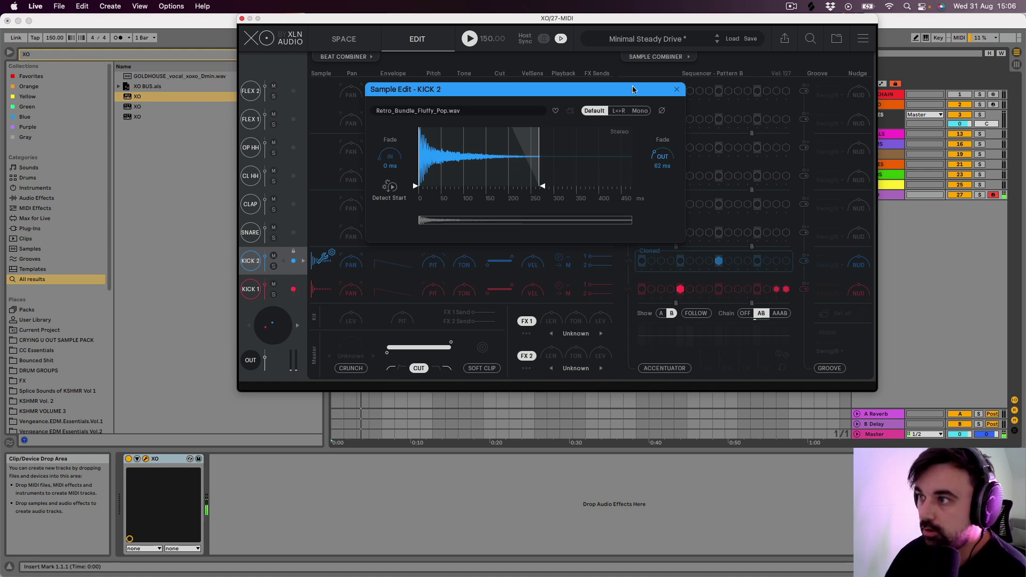
{"action": "left_click", "coordinate": [677, 89]}
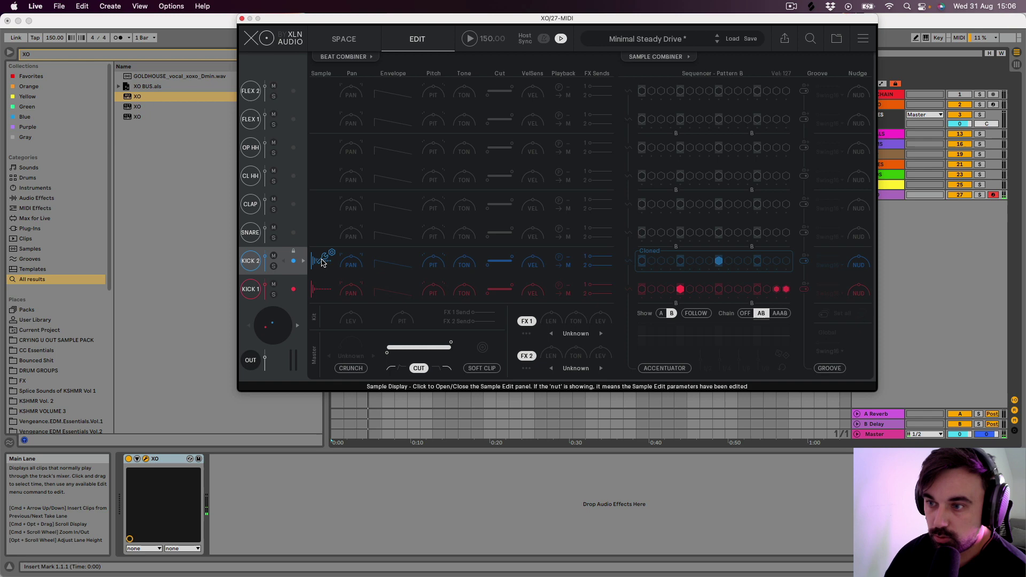
- Restore Kick 2's sample to its full length and reset its fade-out
{"action": "left_click", "coordinate": [327, 261]}
{"action": "left_click_drag", "start_coordinate": [543, 187], "coordinate": [641, 140]}
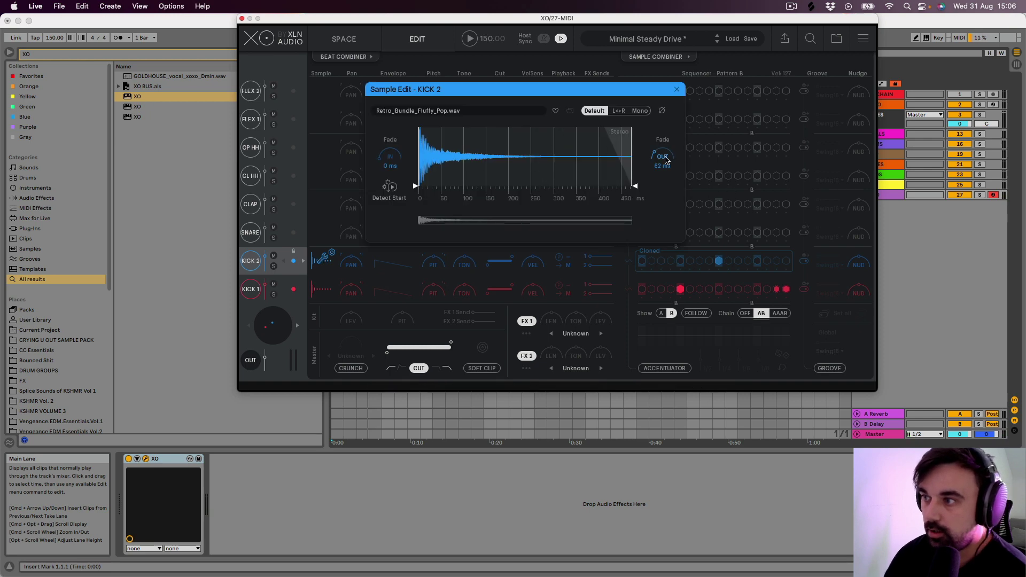
{"action": "double_click", "coordinate": [666, 160]}
{"action": "left_click", "coordinate": [678, 90]}
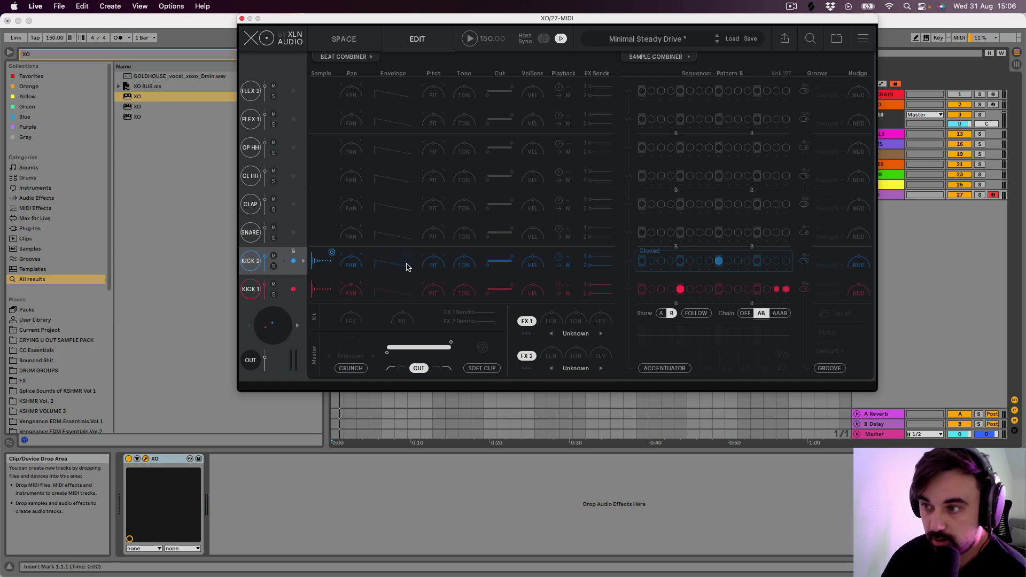
- Set Kick 2's envelope decay to about 56% and play the pattern
{"action": "mouse_move", "coordinate": [407, 266]}
{"action": "left_mouse_down"}
{"action": "mouse_move", "coordinate": [404, 298]}
{"action": "mouse_move", "coordinate": [414, 259]}
{"action": "left_mouse_up"}
{"action": "key", "text": "space"}
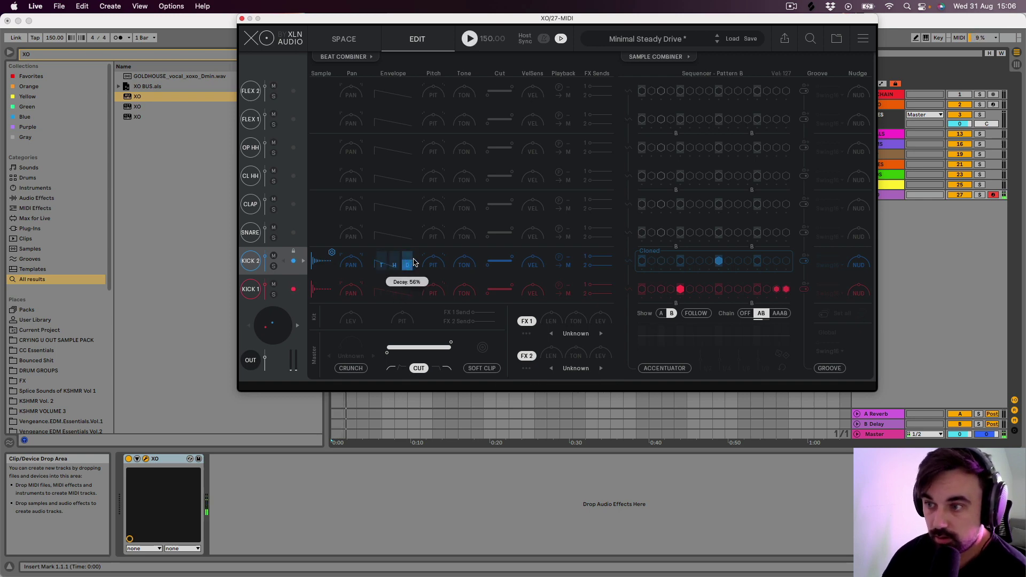
- Unfold the XO track to show Kick 2's decay automation in its lane and readjust the envelope decay
{"action": "left_click_drag", "start_coordinate": [364, 21], "coordinate": [718, 282]}
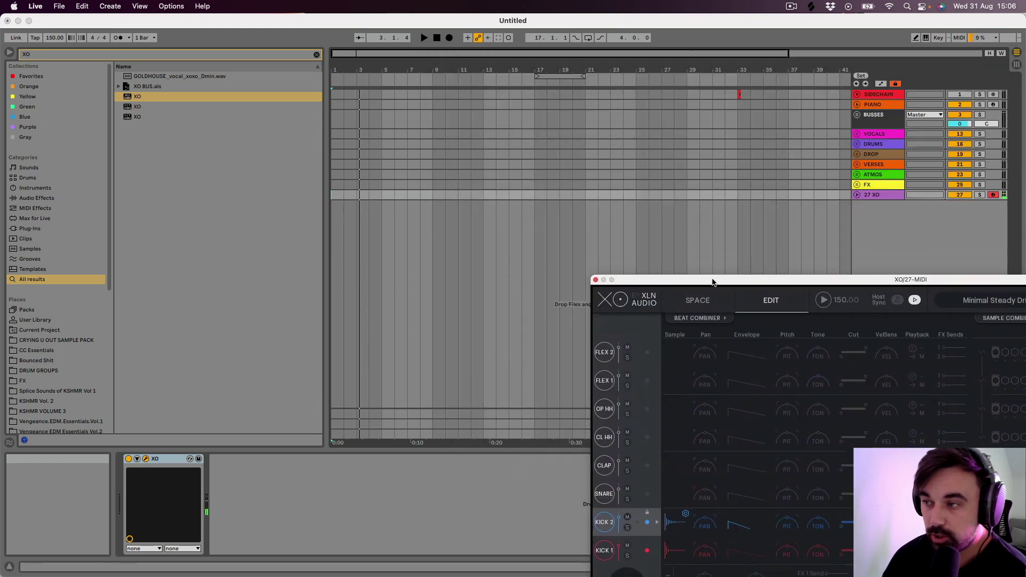
{"action": "left_click", "coordinate": [858, 195]}
{"action": "left_click_drag", "start_coordinate": [747, 283], "coordinate": [732, 81]}
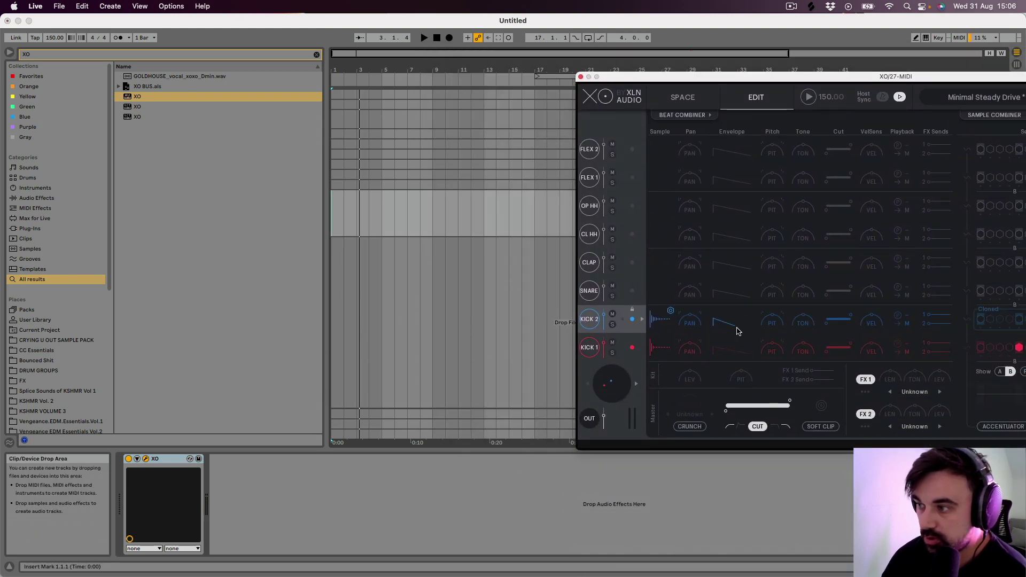
{"action": "key", "text": "q"}
{"action": "left_click", "coordinate": [748, 325]}
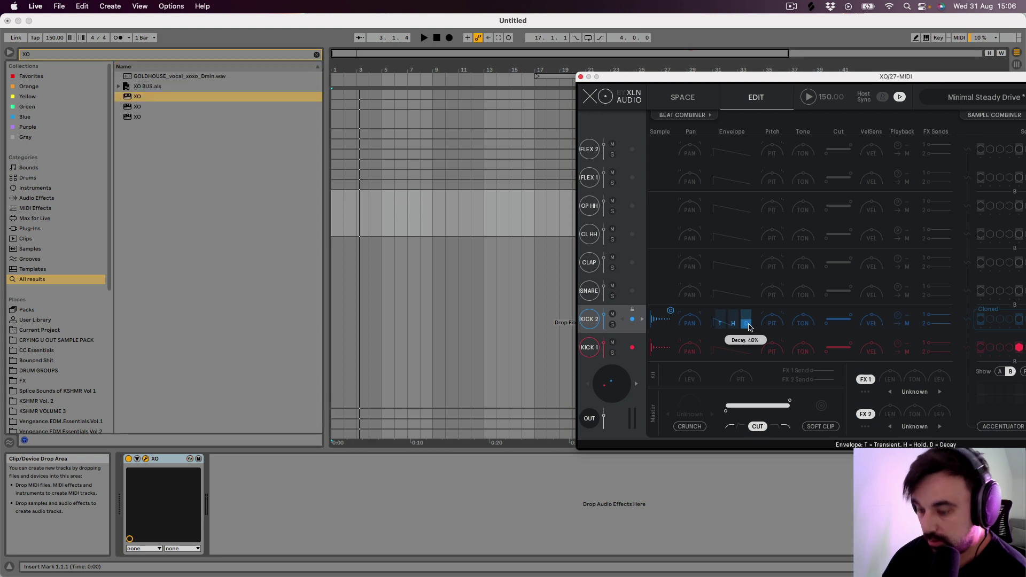
{"action": "mouse_move", "coordinate": [746, 328]}
{"action": "left_mouse_down"}
{"action": "mouse_move", "coordinate": [747, 309]}
{"action": "mouse_move", "coordinate": [746, 320]}
{"action": "left_mouse_up"}
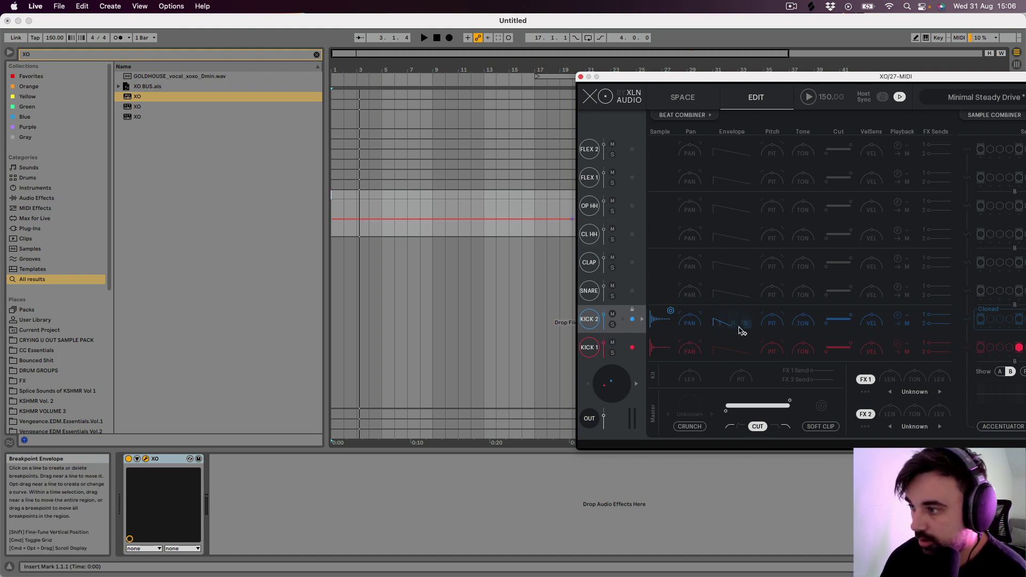
{"action": "left_click_drag", "start_coordinate": [746, 323], "coordinate": [747, 319]}
{"action": "key", "text": "space"}
{"action": "left_click_drag", "start_coordinate": [694, 77], "coordinate": [492, 46]}
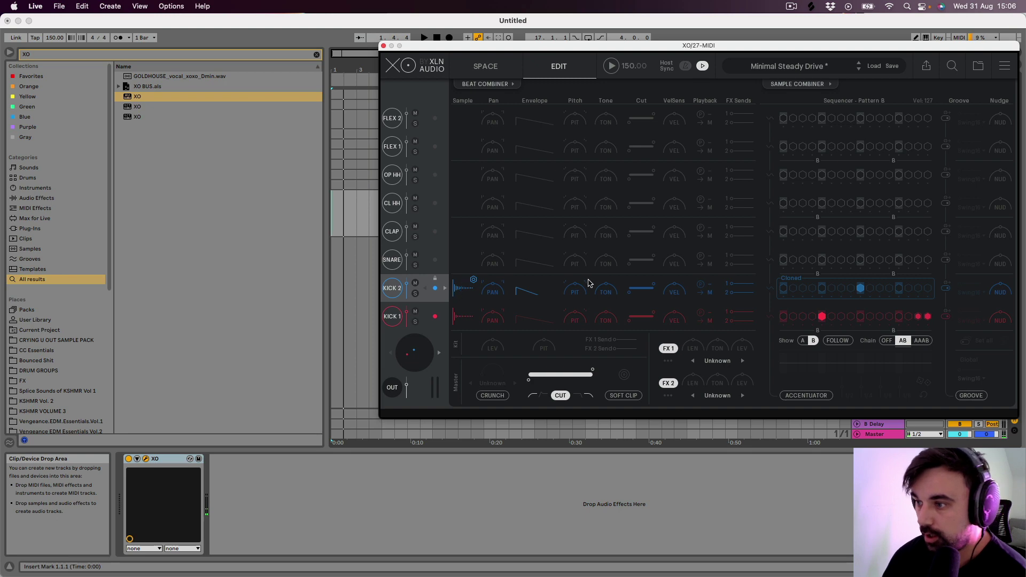
- Pitch Kick 2's sample down during playback and lower its Tone tilt EQ
{"action": "key", "text": "space"}
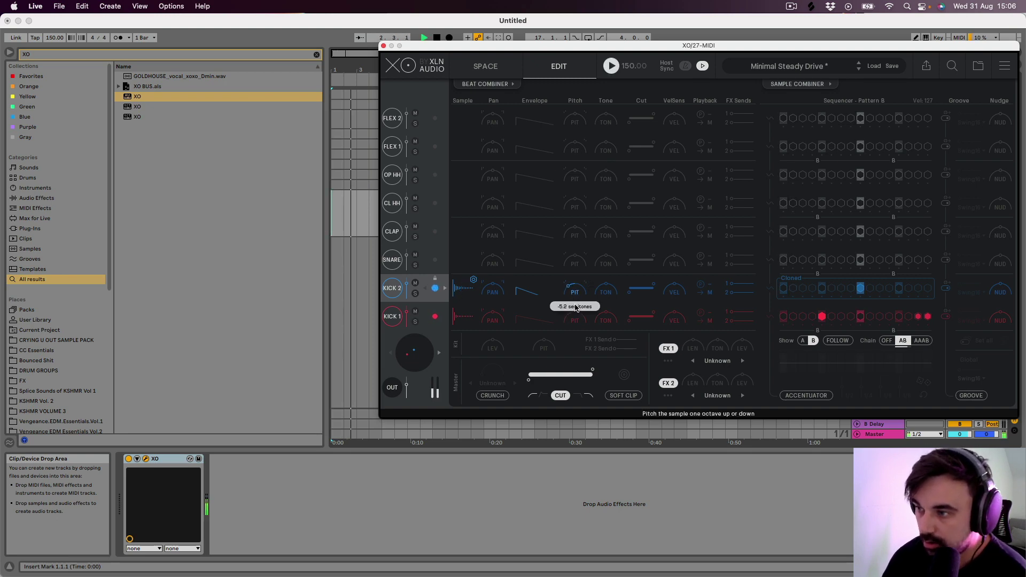
{"action": "key", "text": "space"}
{"action": "mouse_move", "coordinate": [614, 279]}
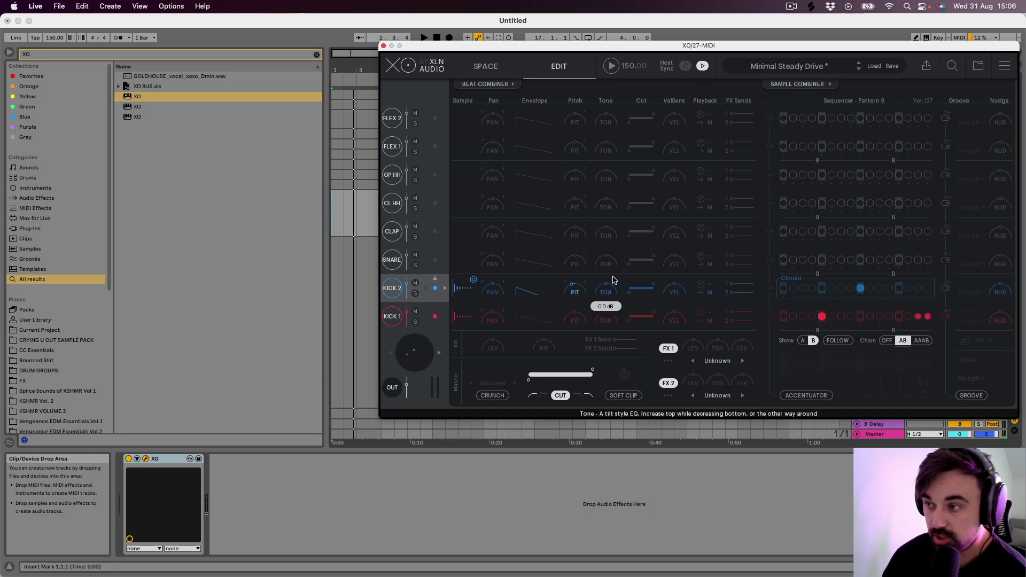
{"action": "left_click_drag", "start_coordinate": [603, 316], "coordinate": [603, 334]}
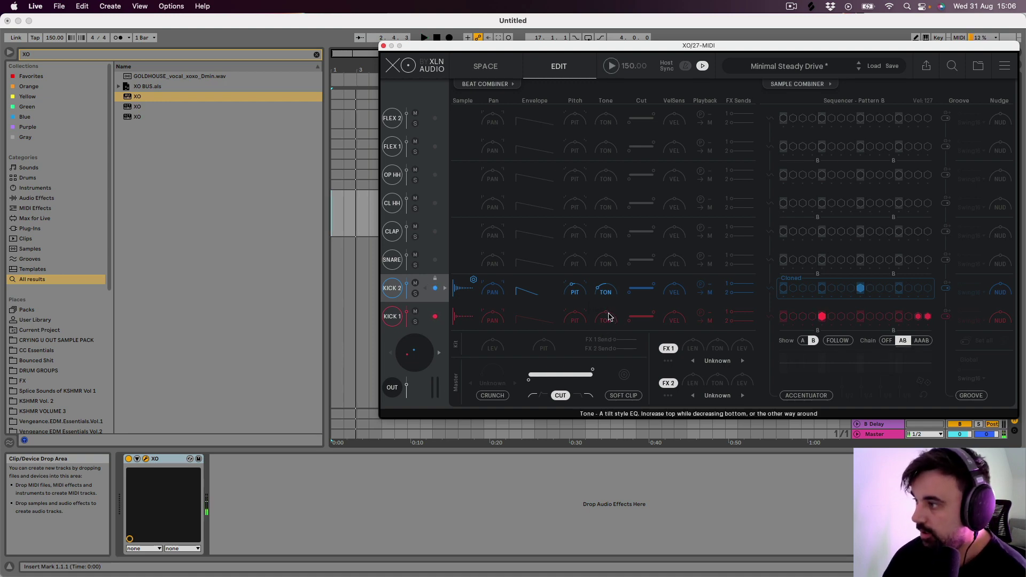
- Load the RevBigHall reverb in FX 1, raise Kick 2's FX 1 send to about 42% and play the pattern
{"action": "left_click_drag", "start_coordinate": [547, 49], "coordinate": [406, 87]}
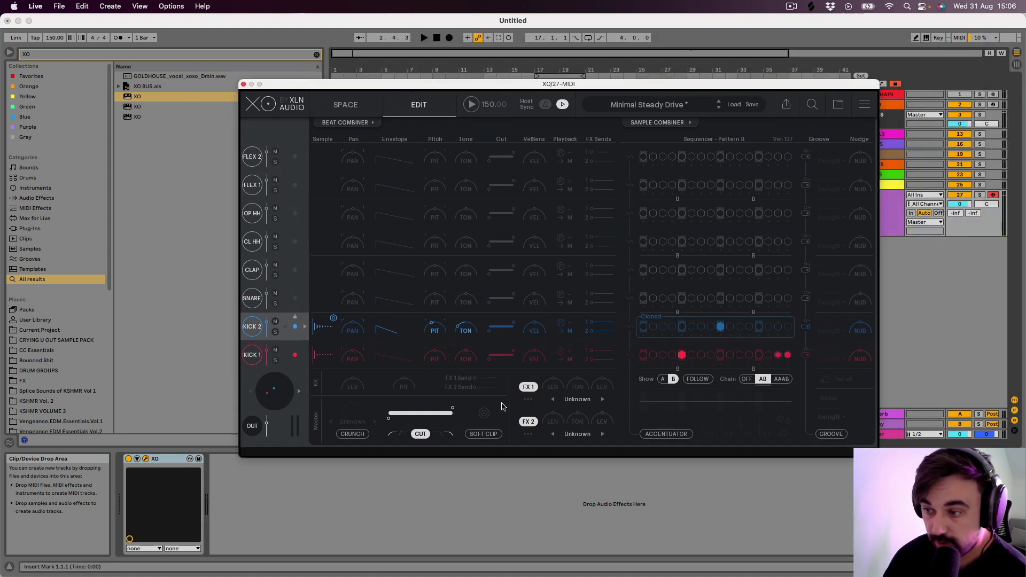
{"action": "left_click", "coordinate": [602, 400]}
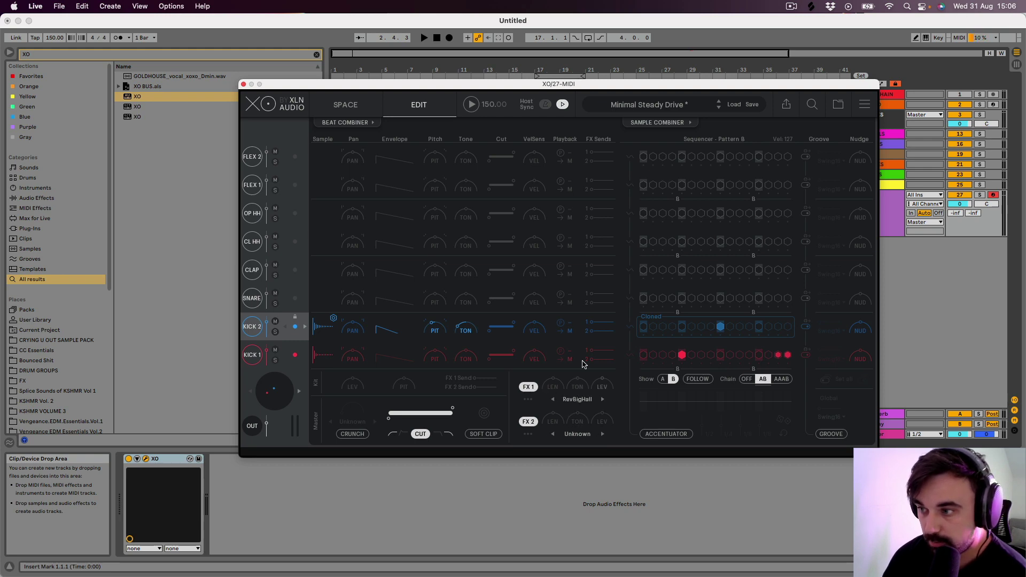
{"action": "left_click_drag", "start_coordinate": [590, 324], "coordinate": [596, 328]}
{"action": "key", "text": "space"}
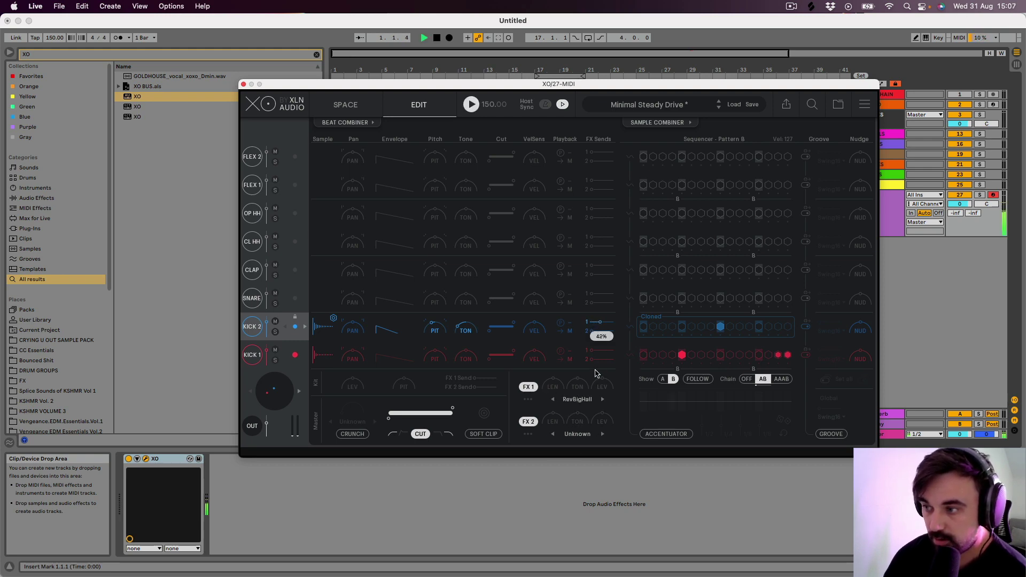
{"action": "key", "text": "space"}
- Adjust the length and tone of the FX 1 reverb and play the pattern
{"action": "left_click_drag", "start_coordinate": [550, 391], "coordinate": [589, 338]}
{"action": "key", "text": "space"}
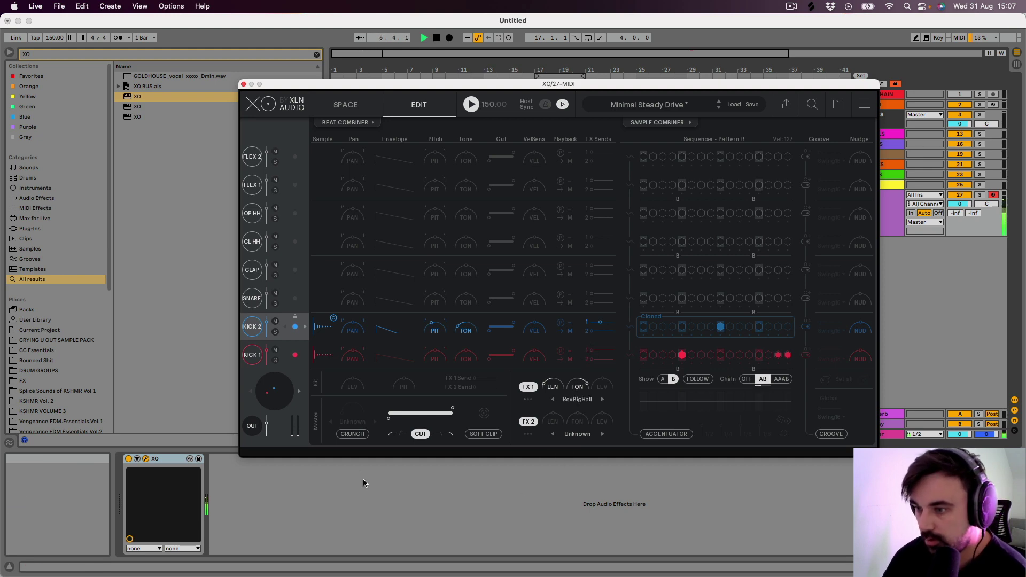
{"action": "key", "text": "space"}
- Enable the master Crunch with the Fuzzy algorithm, adjust its amount and play the pattern
{"action": "left_click", "coordinate": [349, 435]}
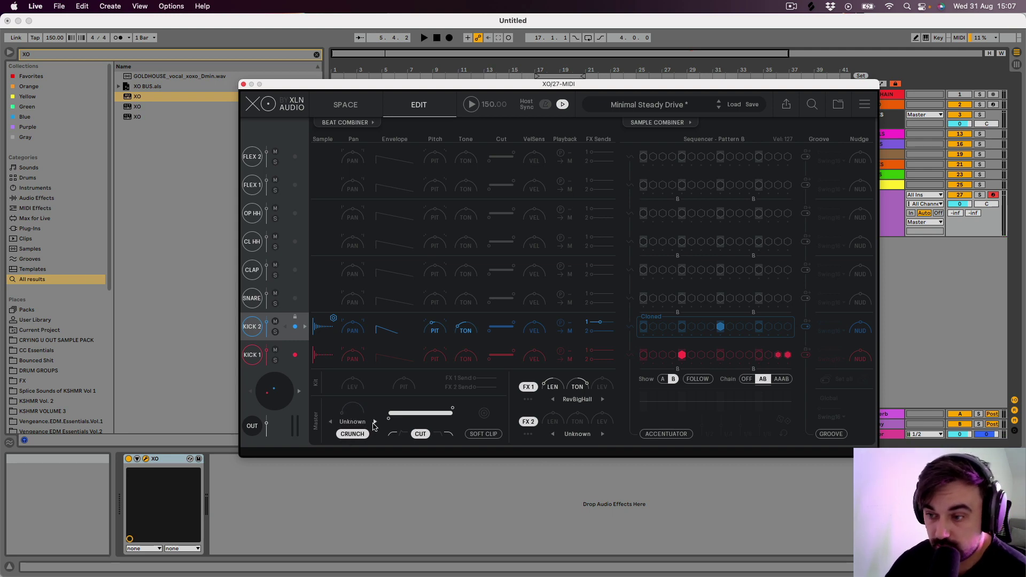
{"action": "left_click", "coordinate": [375, 422]}
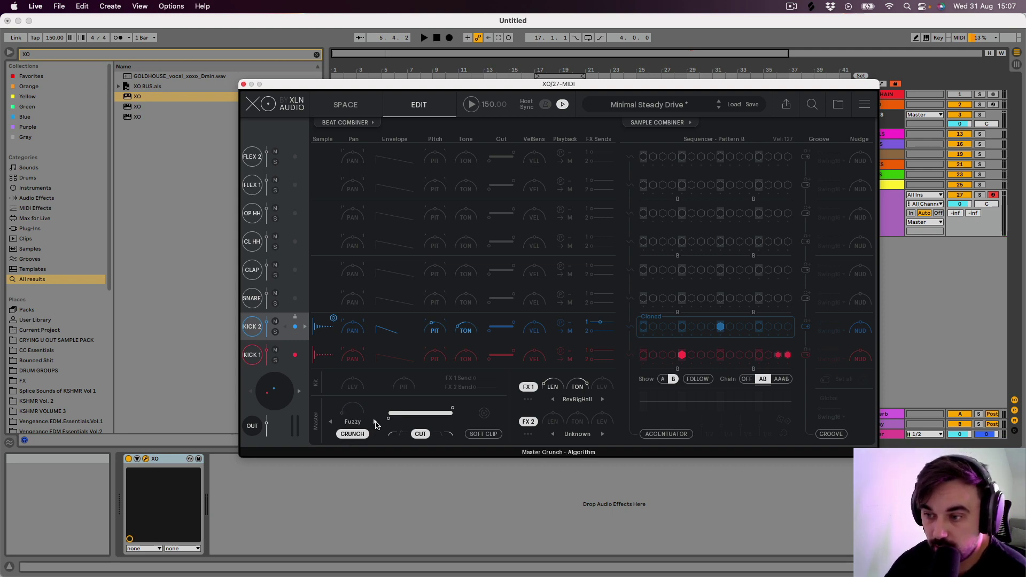
{"action": "left_click", "coordinate": [375, 422]}
{"action": "left_click", "coordinate": [332, 422]}
{"action": "mouse_move", "coordinate": [343, 413]}
{"action": "left_mouse_down"}
{"action": "mouse_move", "coordinate": [366, 383]}
{"action": "mouse_move", "coordinate": [350, 422]}
{"action": "left_mouse_up"}
{"action": "key", "text": "space"}
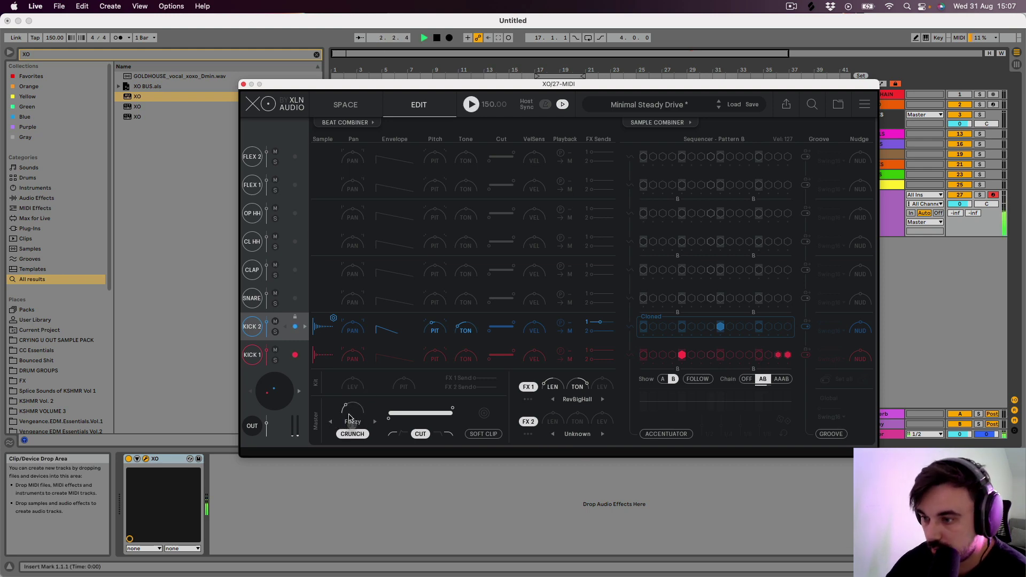
{"action": "key", "text": "space"}
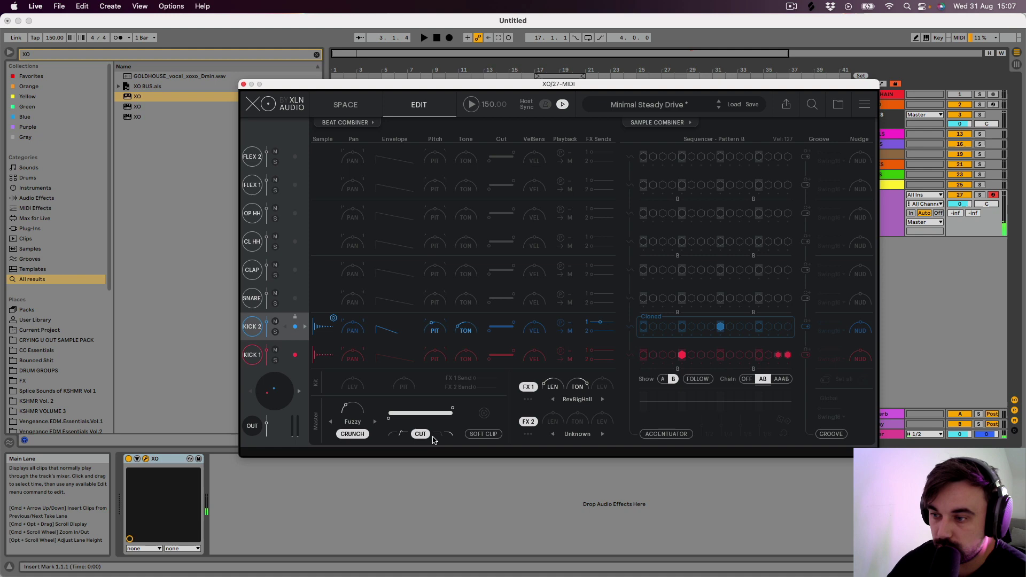
- Sweep the master Cut filter up to 20000 Hz during playback and switch Cut off
{"action": "key", "text": "space"}
{"action": "left_click_drag", "start_coordinate": [390, 418], "coordinate": [525, 417]}
{"action": "key", "text": "space"}
{"action": "left_click", "coordinate": [419, 436]}
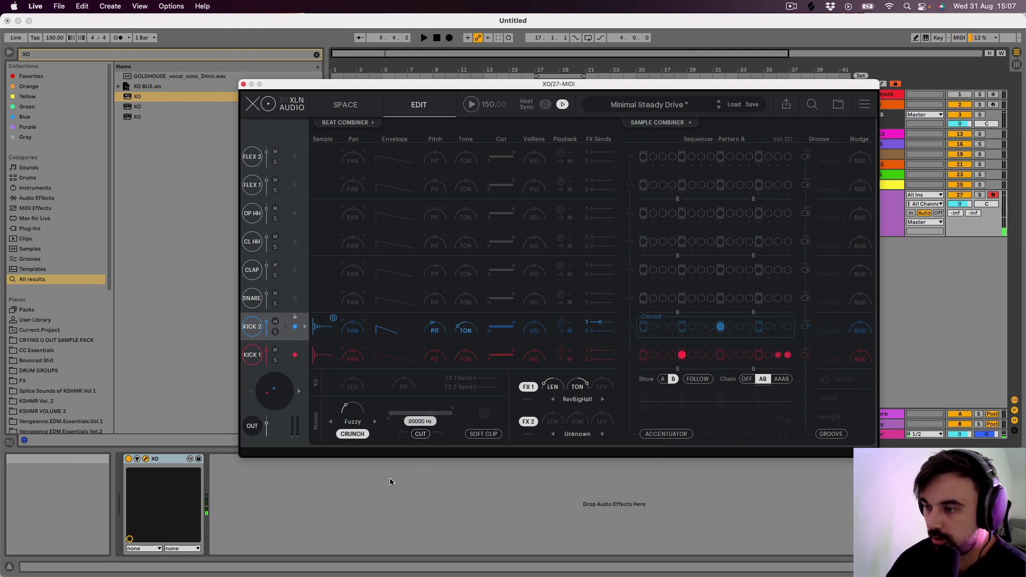
- Enable the master Soft Clip, switch Crunch off and play the pattern
{"action": "left_click", "coordinate": [483, 438]}
{"action": "key", "text": "space"}
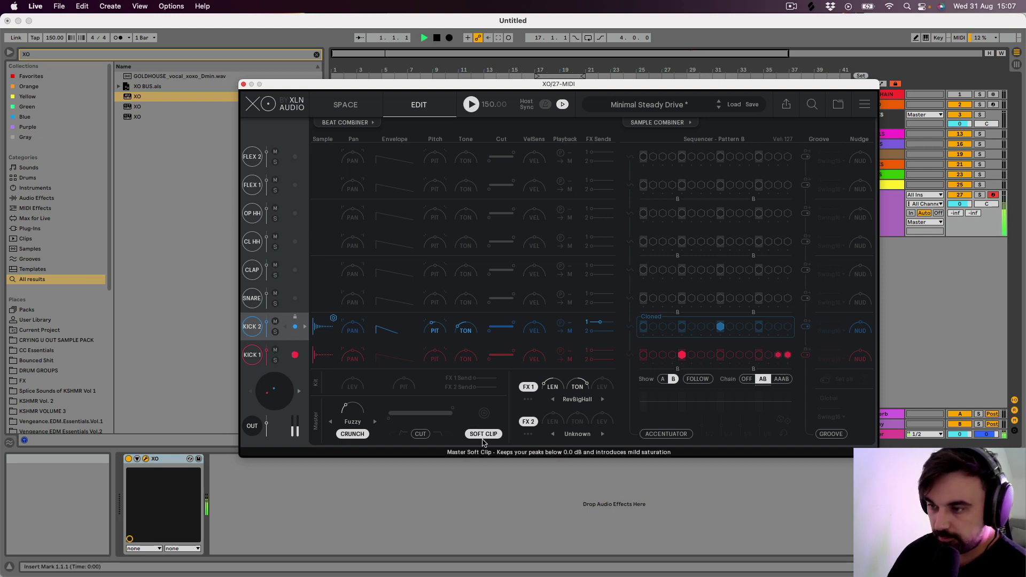
{"action": "key", "text": "space"}
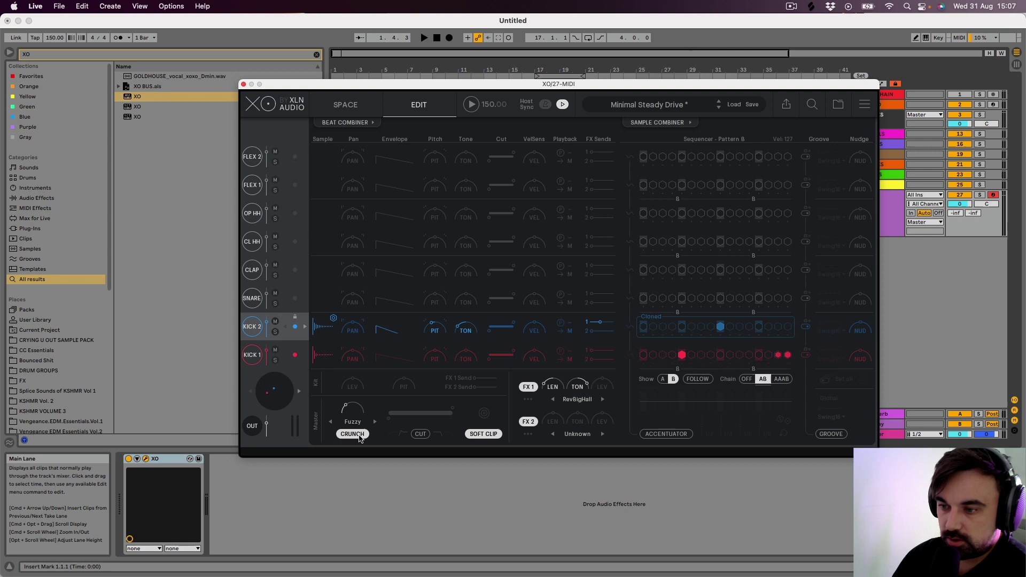
{"action": "left_click", "coordinate": [353, 435]}
{"action": "key", "text": "space"}
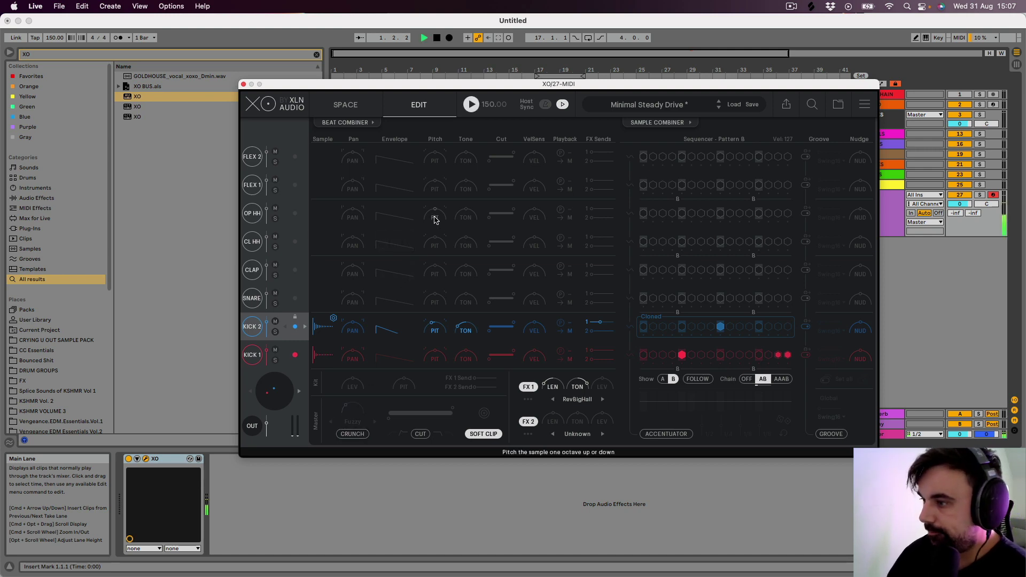
{"action": "key", "text": "space"}
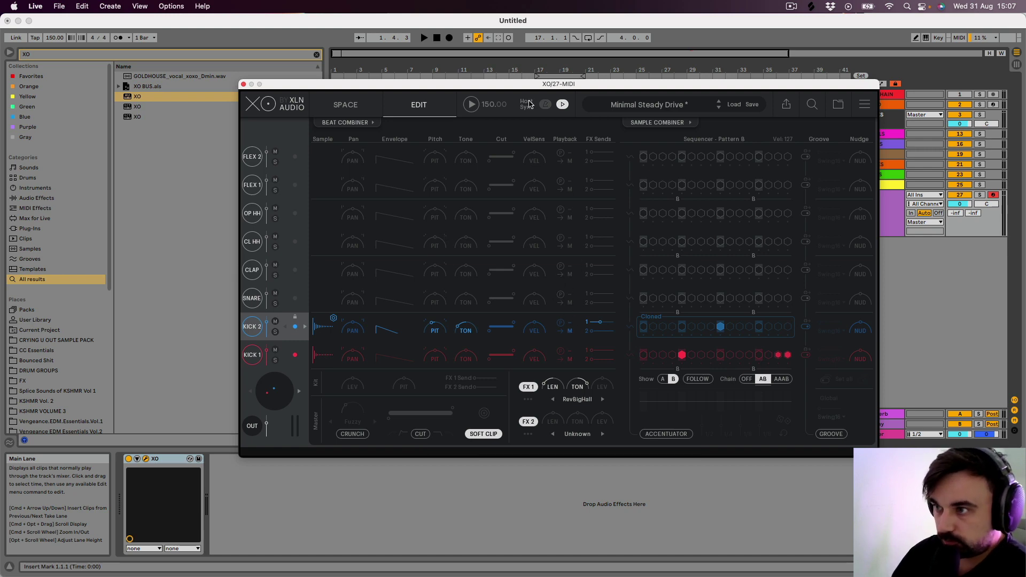
- Move the plug-in window aside and examine the output bus options for Kick 2
{"action": "left_click_drag", "start_coordinate": [511, 86], "coordinate": [217, 35]}
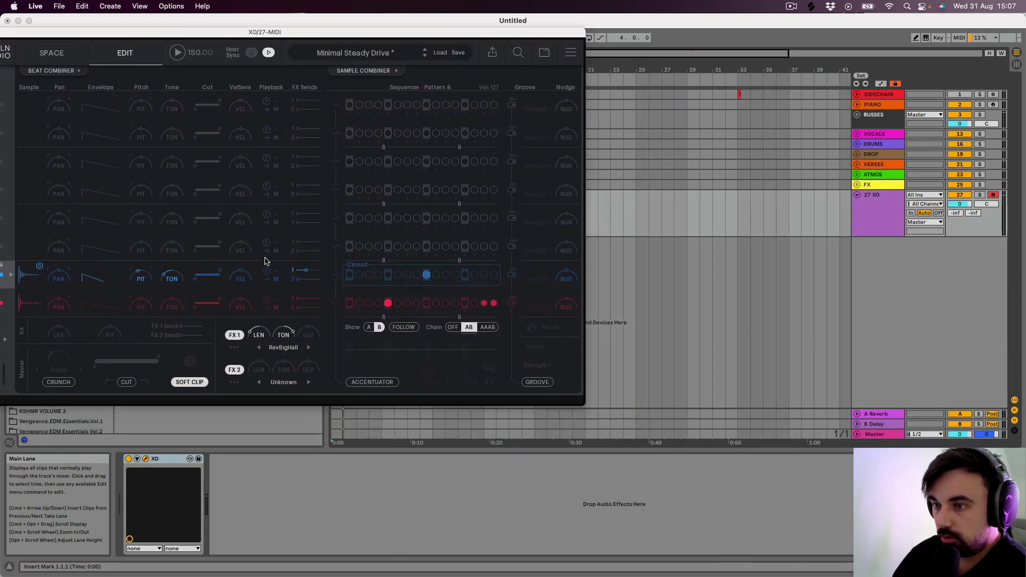
{"action": "left_click", "coordinate": [276, 278]}
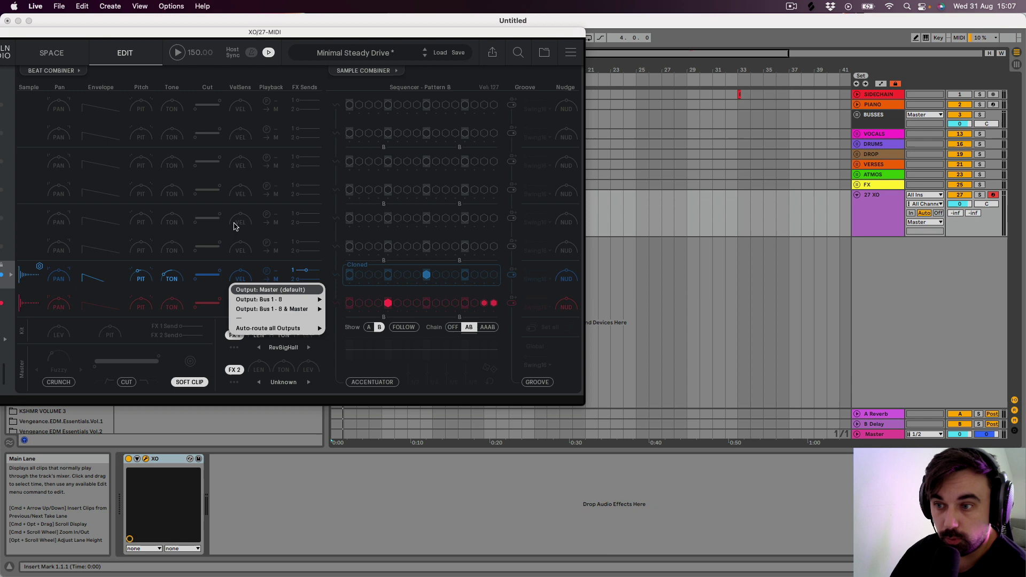
{"action": "mouse_move", "coordinate": [261, 301]}
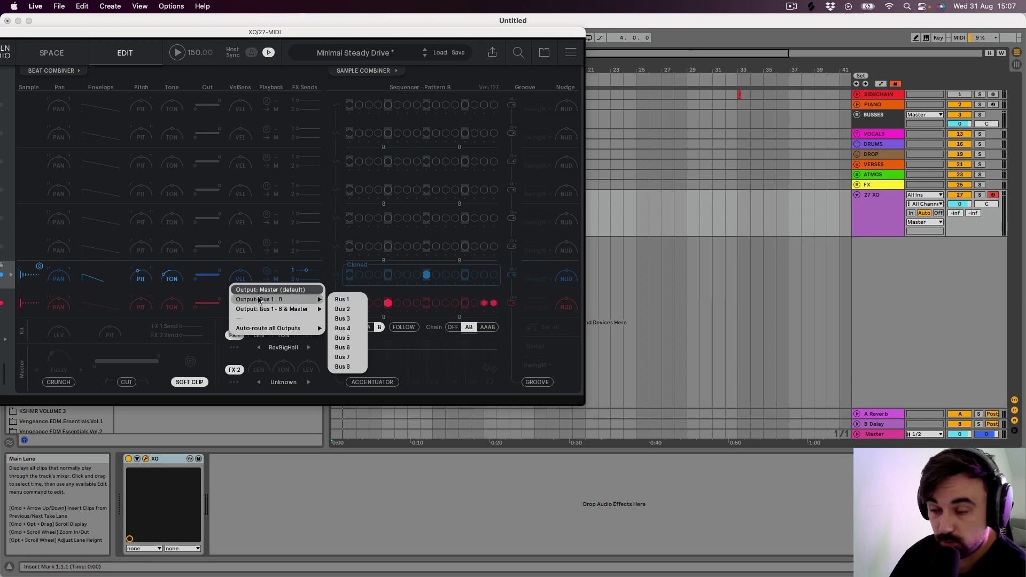
{"action": "left_click", "coordinate": [167, 323]}
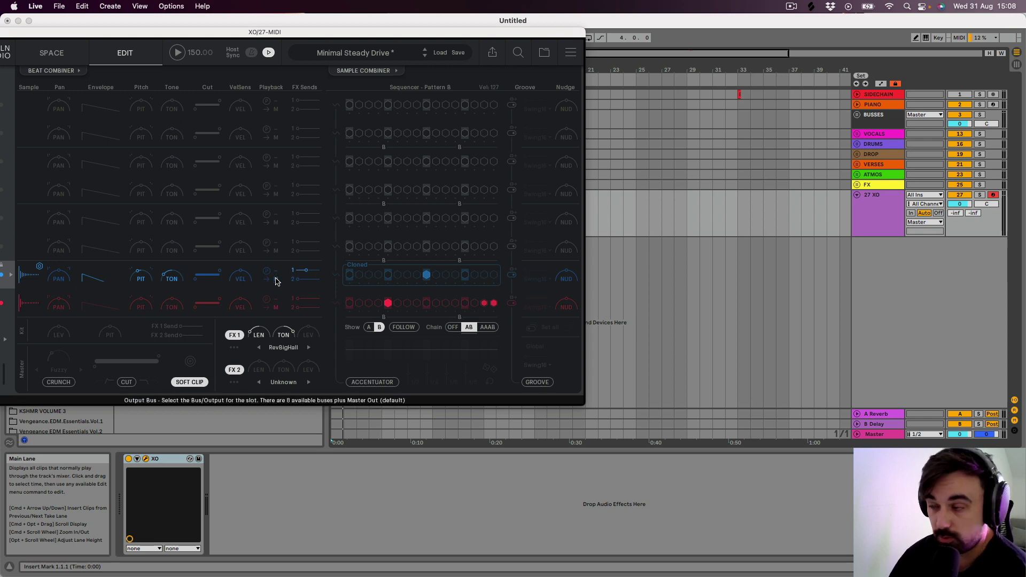
- Add an audio track below the XO track and route Kick 2's output to Bus 2
{"action": "left_click", "coordinate": [898, 219]}
{"action": "key", "text": "super+t"}
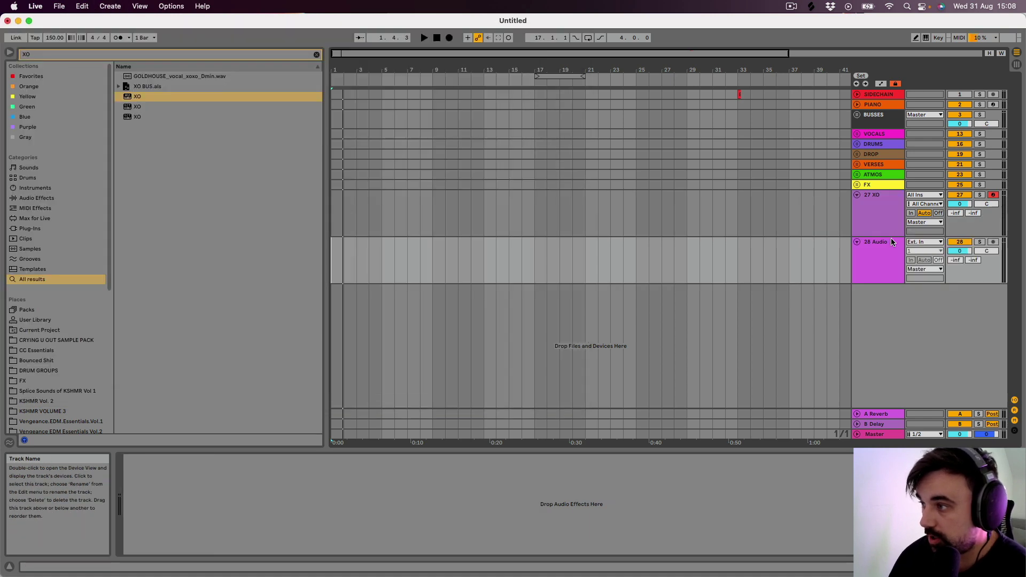
{"action": "left_click", "coordinate": [881, 218]}
{"action": "left_click", "coordinate": [331, 284]}
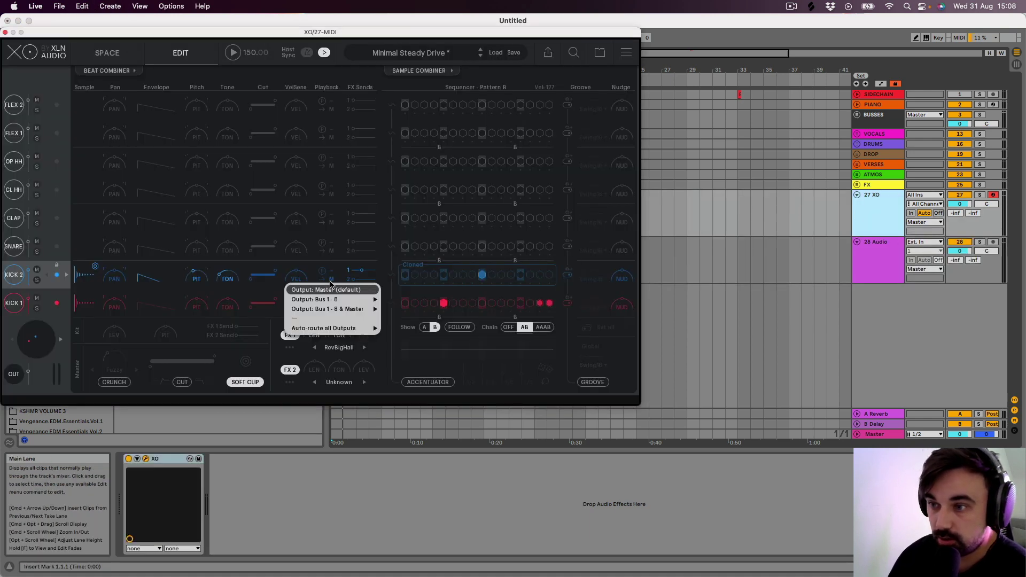
{"action": "mouse_move", "coordinate": [329, 301]}
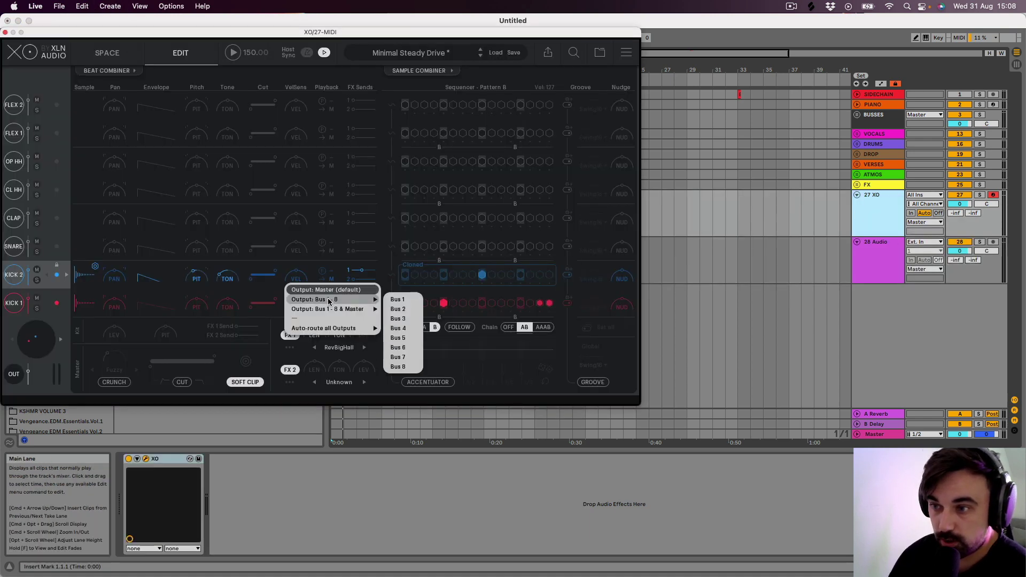
{"action": "left_click", "coordinate": [397, 309]}
- Set the new audio track's input to 27-XO, channel BUS 2-XO, with monitoring set to In
{"action": "left_click", "coordinate": [861, 255]}
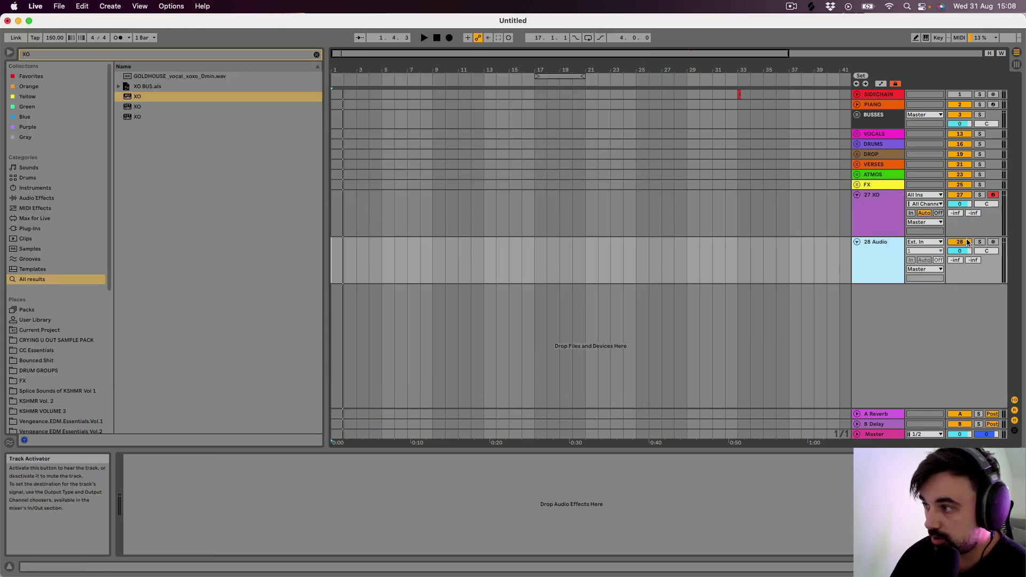
{"action": "left_click", "coordinate": [927, 244]}
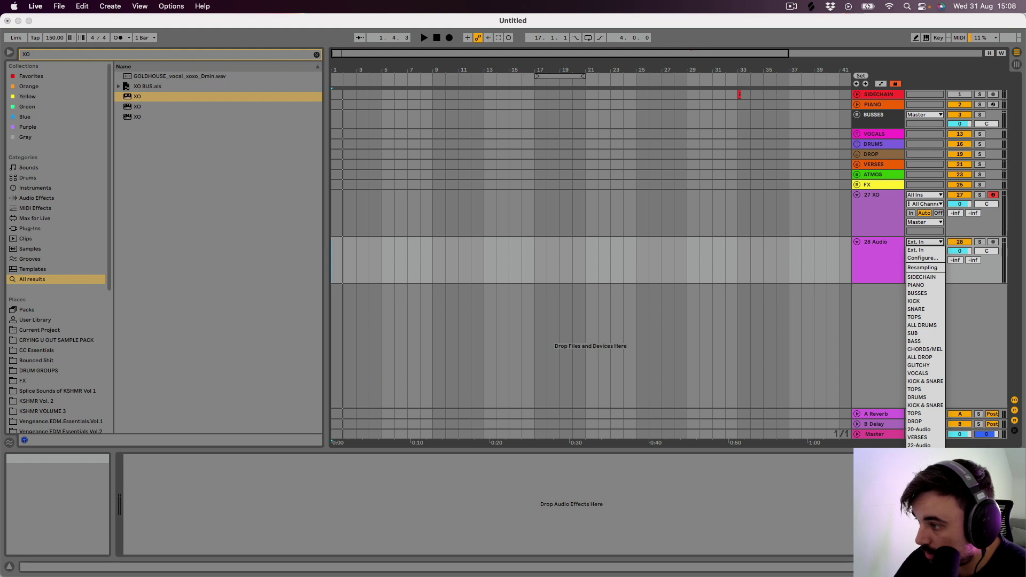
{"action": "left_click", "coordinate": [919, 486]}
{"action": "left_click", "coordinate": [927, 251]}
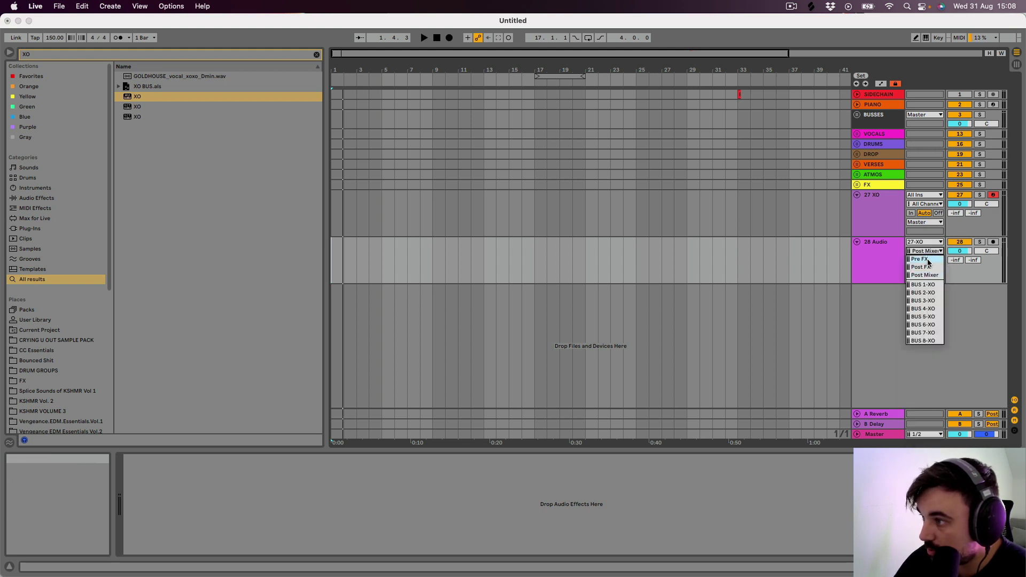
{"action": "left_click", "coordinate": [932, 294]}
{"action": "left_click", "coordinate": [911, 260]}
- Play the pattern through the new audio track and set its volume to about -2.7 dB
{"action": "key", "text": "space"}
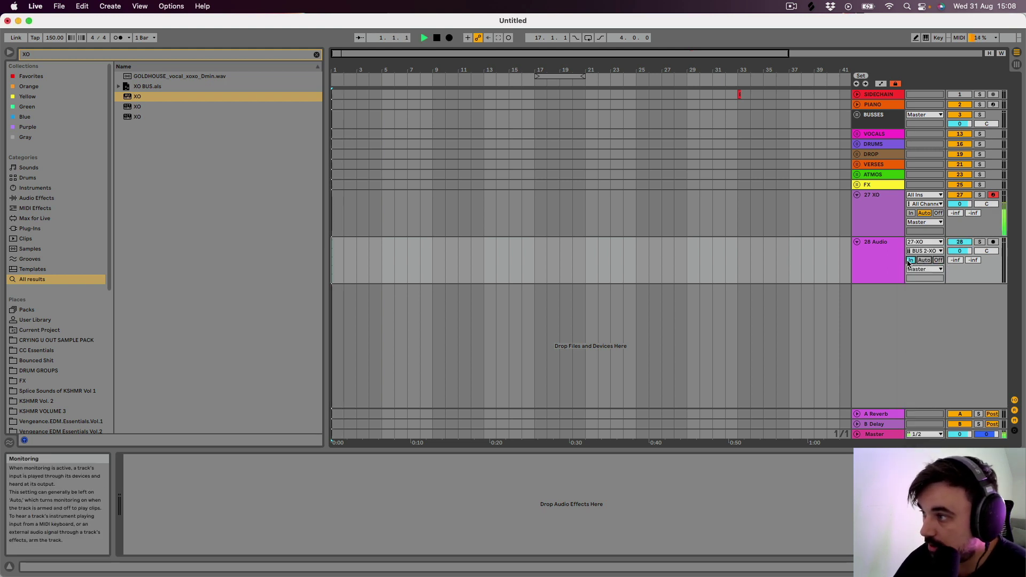
{"action": "left_click_drag", "start_coordinate": [1005, 269], "coordinate": [1005, 275]}
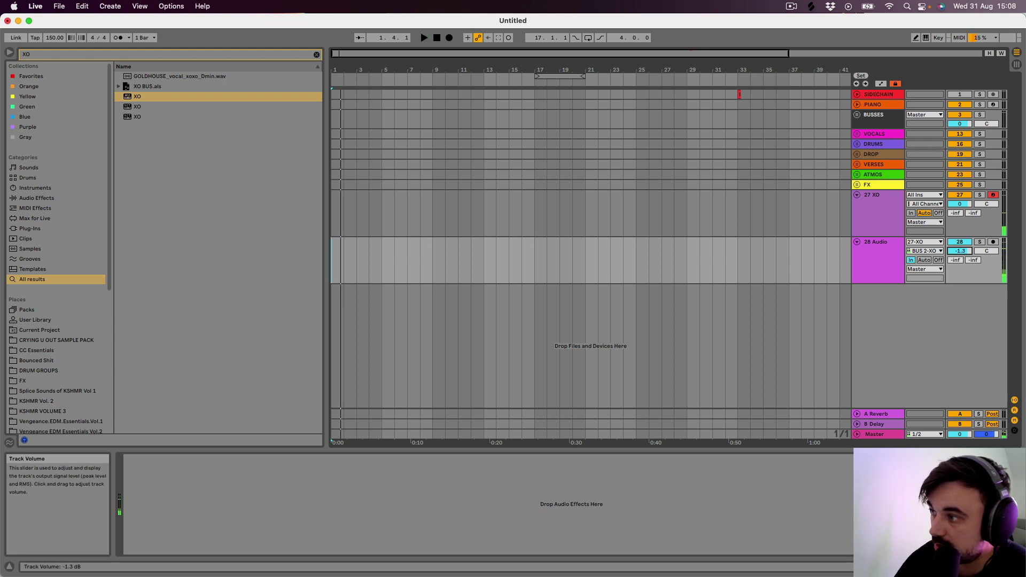
{"action": "key", "text": "space"}
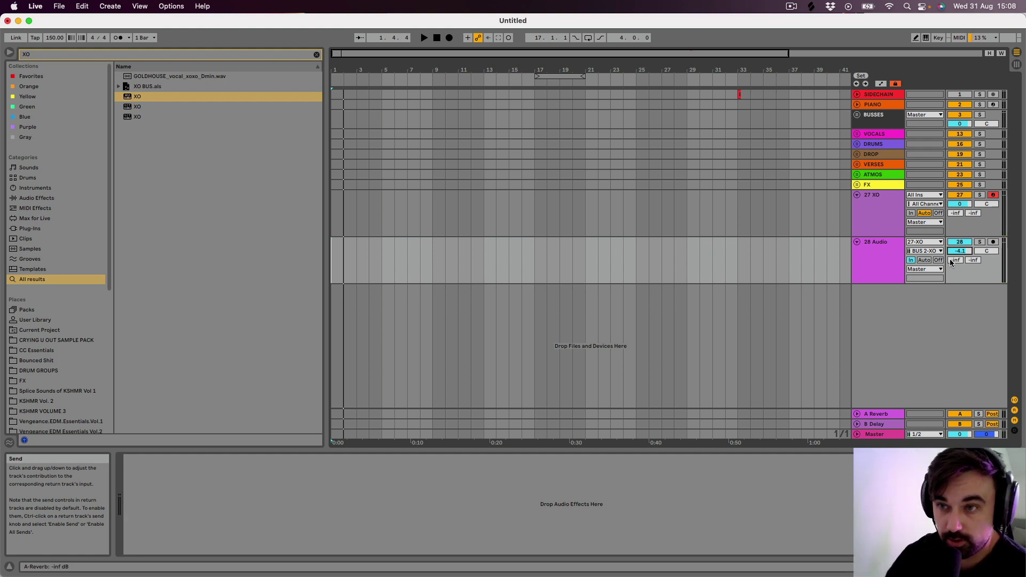
{"action": "key", "text": "space"}
{"action": "mouse_move", "coordinate": [958, 251]}
{"action": "left_mouse_down"}
{"action": "mouse_move", "coordinate": [958, 290]}
{"action": "mouse_move", "coordinate": [958, 249]}
{"action": "left_mouse_up"}
{"action": "key", "text": "space"}
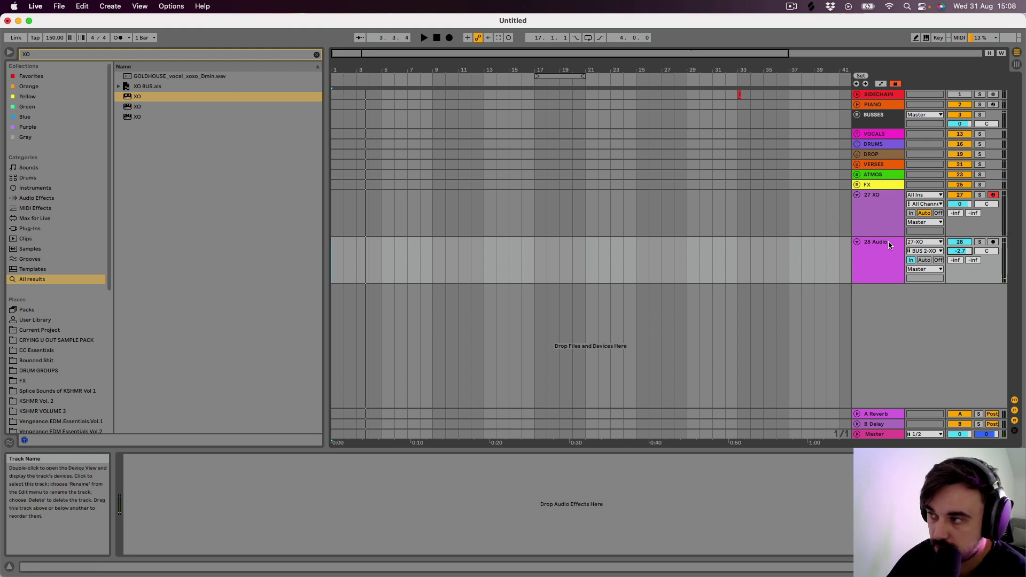
- Reopen the XO plug-in and set Kick 2's FX 1 send to 0%
{"action": "left_click", "coordinate": [882, 213]}
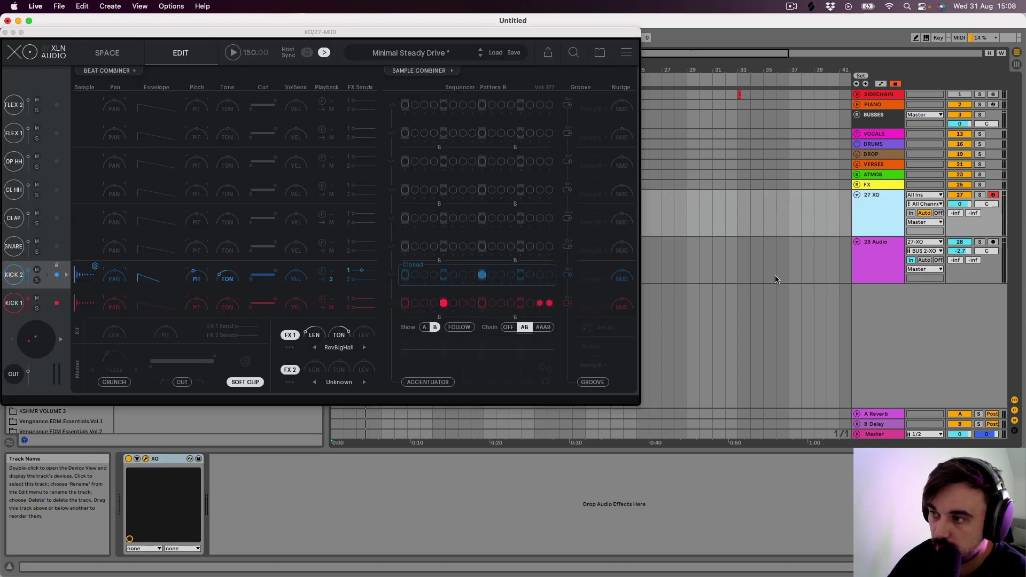
{"action": "left_click", "coordinate": [358, 273]}
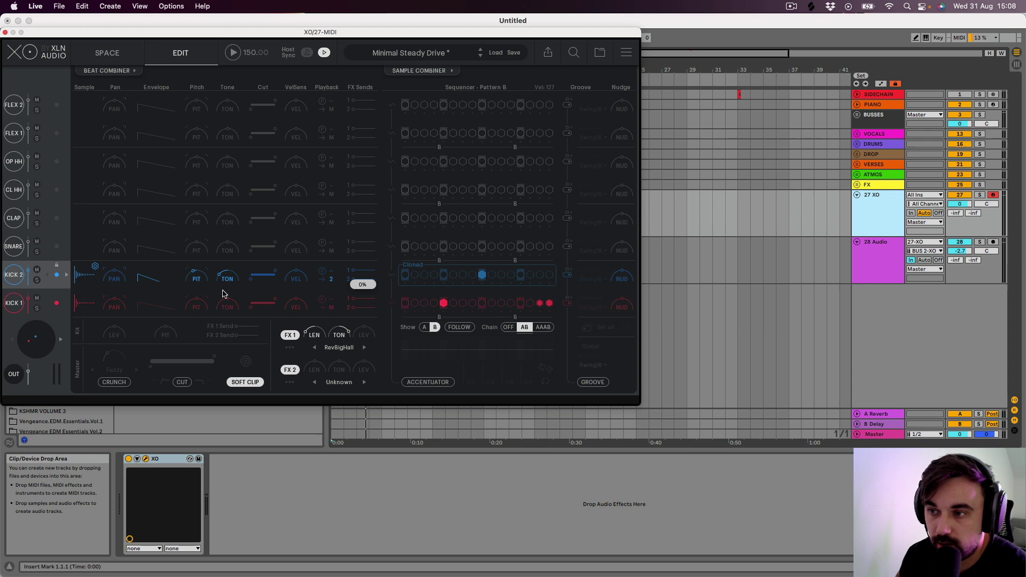
{"action": "key", "text": "space"}
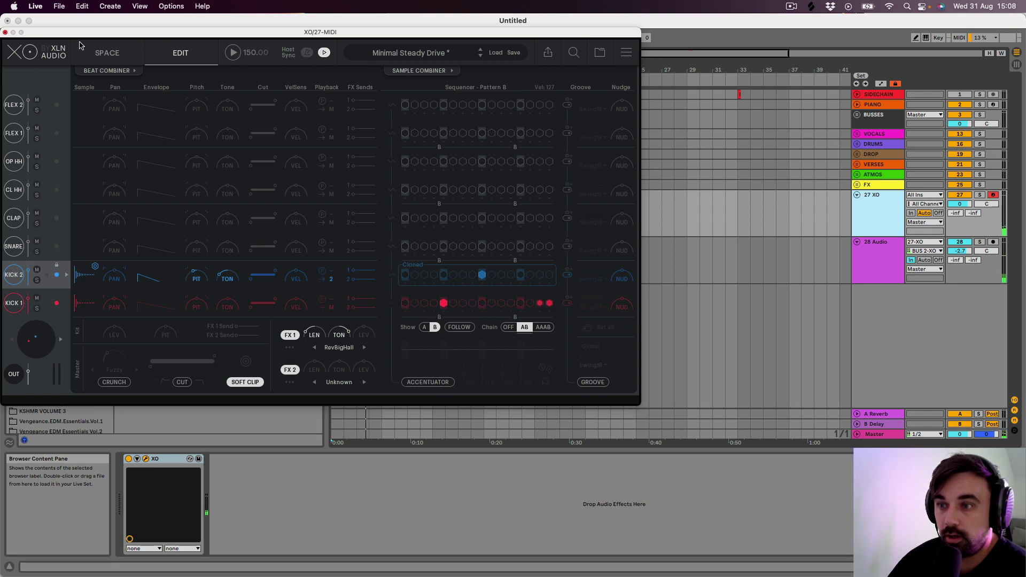
- Route Kick 2's output back to Master (default) and play the pattern
{"action": "left_click_drag", "start_coordinate": [107, 34], "coordinate": [221, 64]}
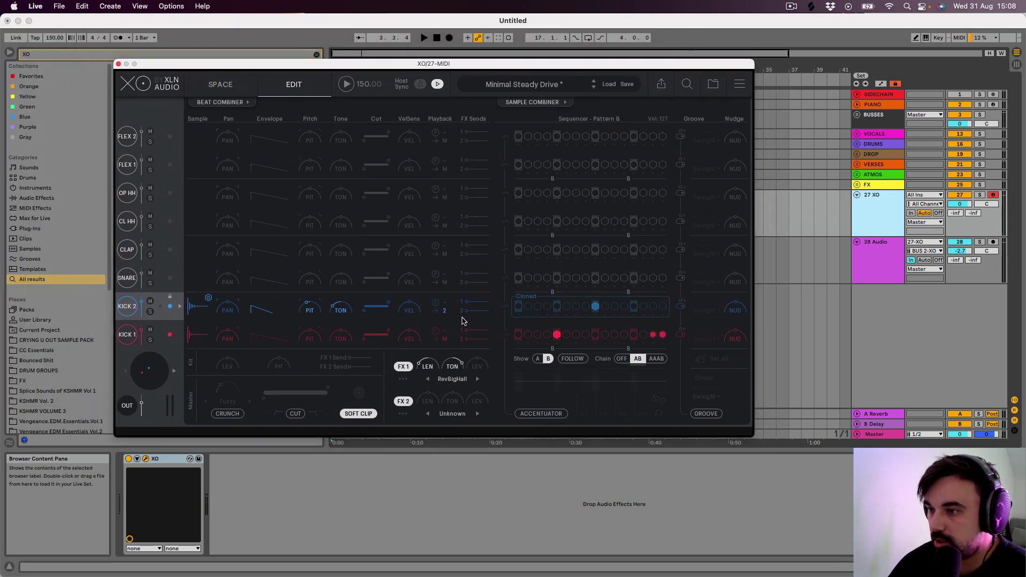
{"action": "left_click", "coordinate": [444, 311]}
{"action": "left_click", "coordinate": [455, 321]}
{"action": "key", "text": "space"}
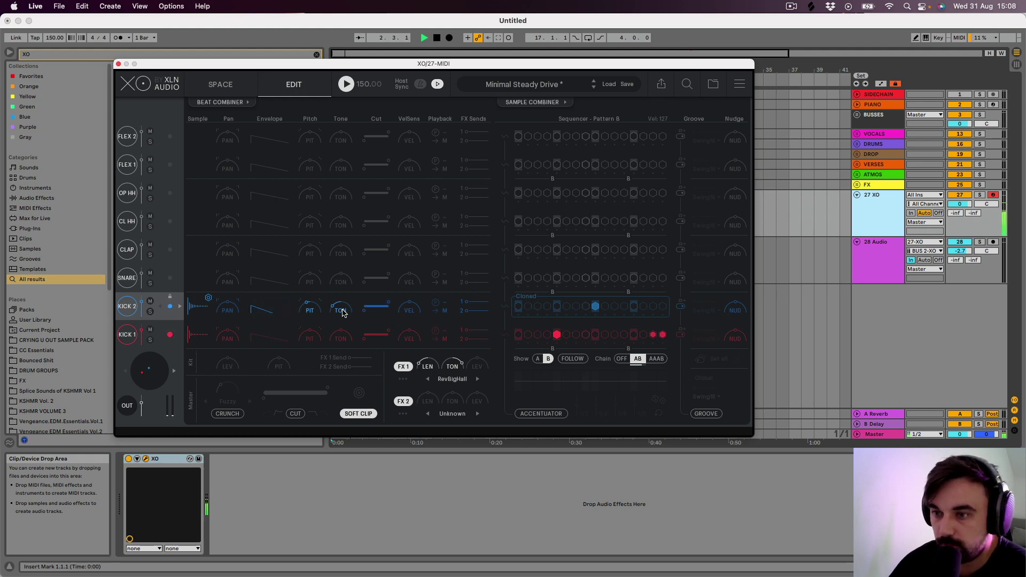
- Show the sample map in the Space view and select the Kick 1 slot
{"action": "left_click", "coordinate": [214, 86]}
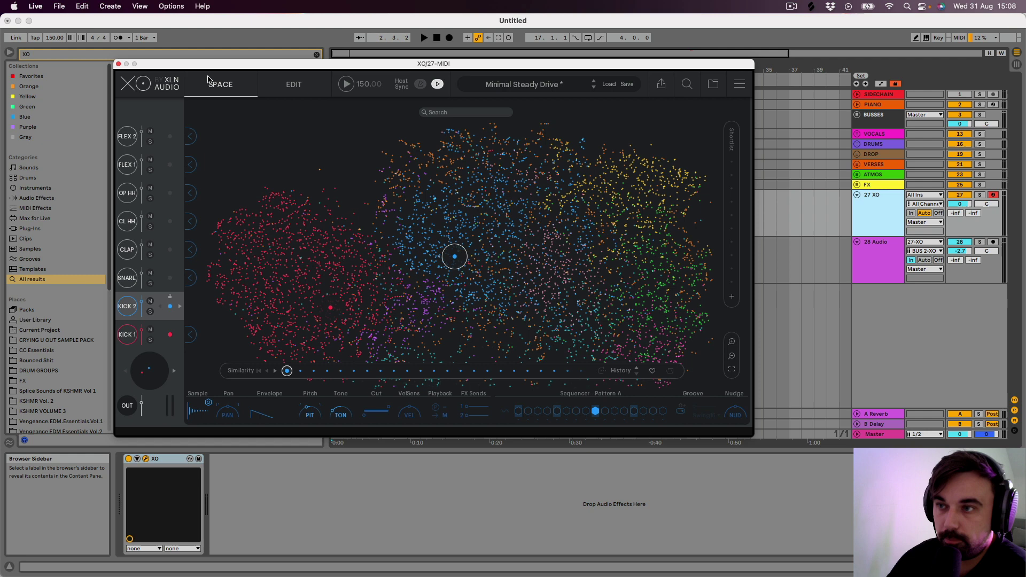
{"action": "left_click_drag", "start_coordinate": [229, 71], "coordinate": [196, 45]}
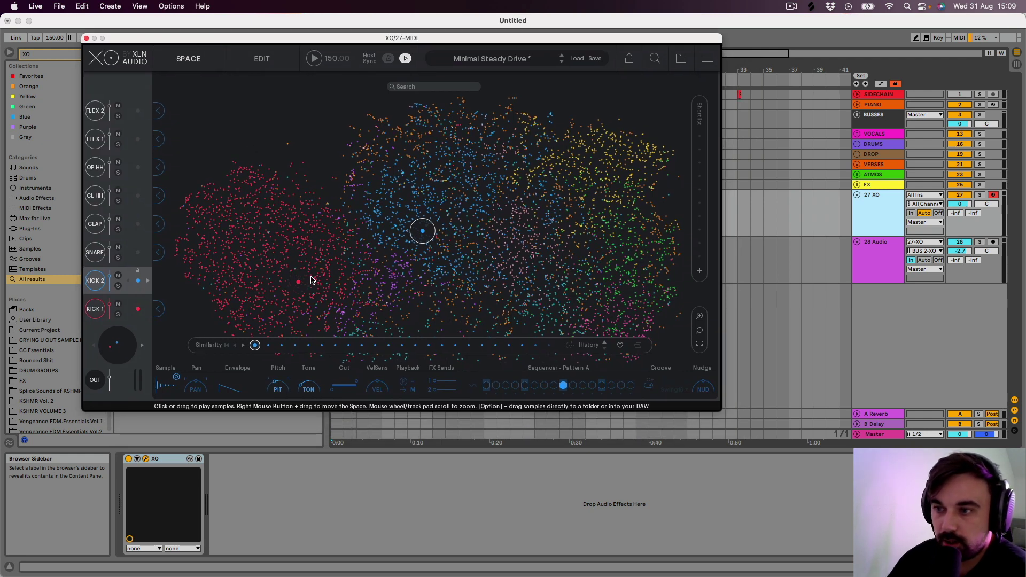
{"action": "left_click", "coordinate": [96, 309]}
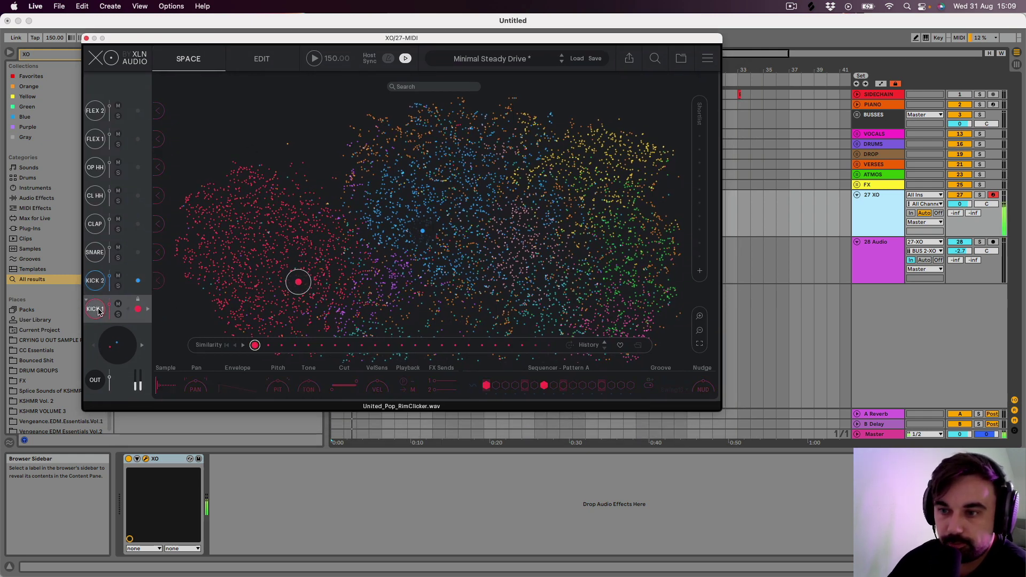
- Step Kick 1 through its similar samples to the fourth neighbour of the original and play the pattern
{"action": "left_click", "coordinate": [241, 346]}
{"action": "left_click", "coordinate": [241, 345]}
{"action": "left_click", "coordinate": [241, 346]}
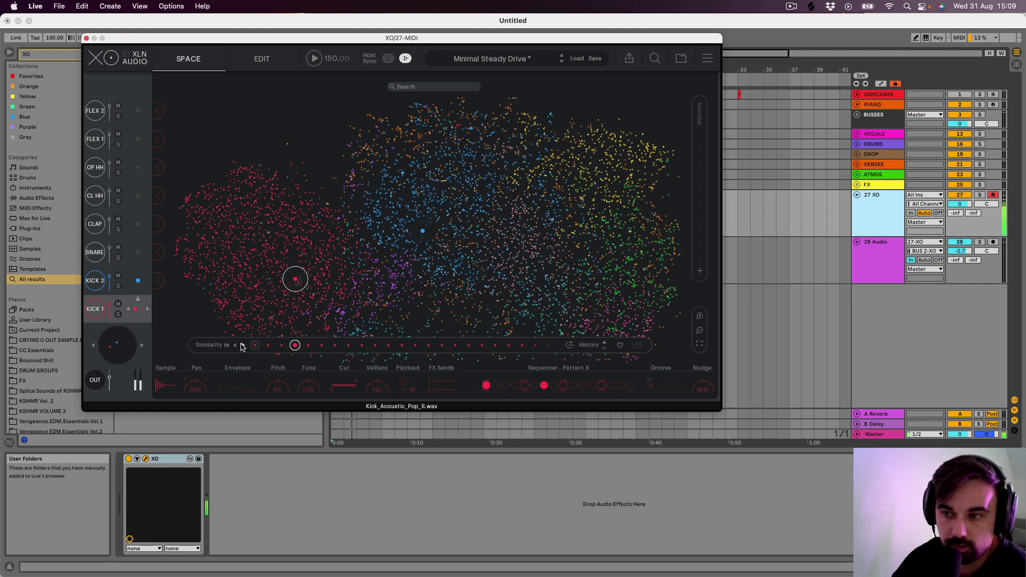
{"action": "left_click", "coordinate": [241, 346]}
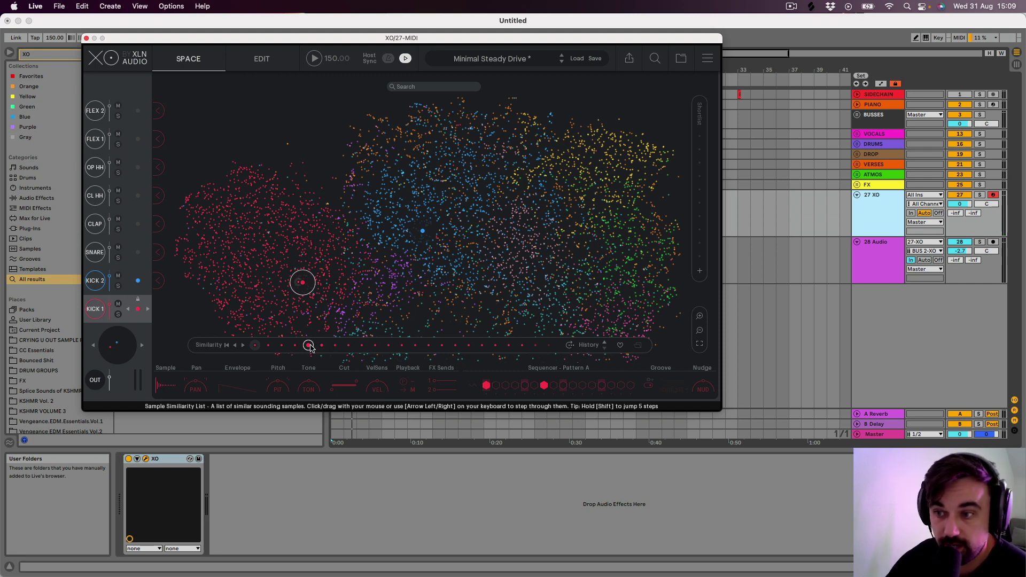
{"action": "key", "text": "space"}
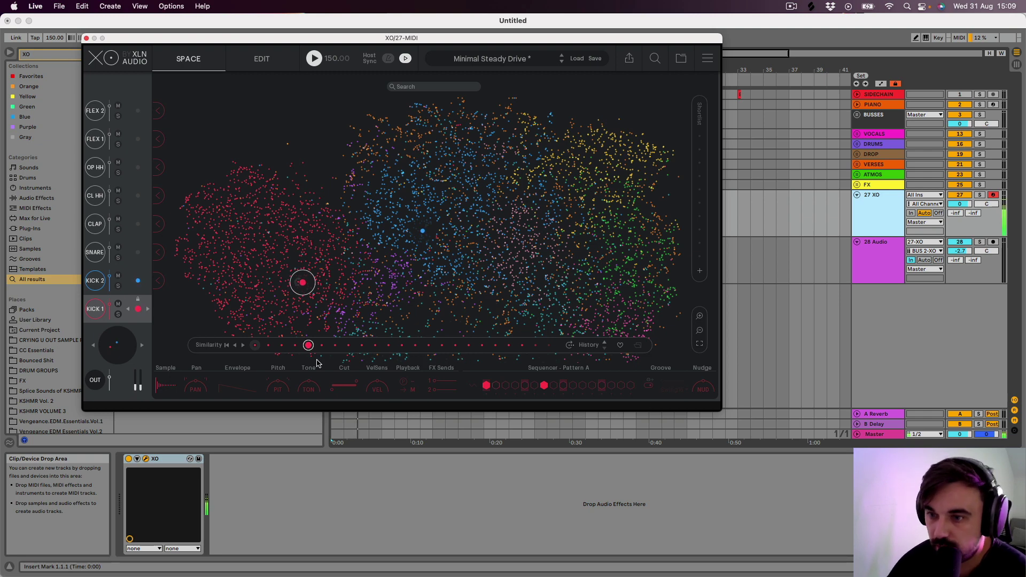
- In the Edit view, shorten Kick 1's envelope decay and set its tone to -4.5 dB, playing the pattern to check
{"action": "left_click", "coordinate": [262, 59]}
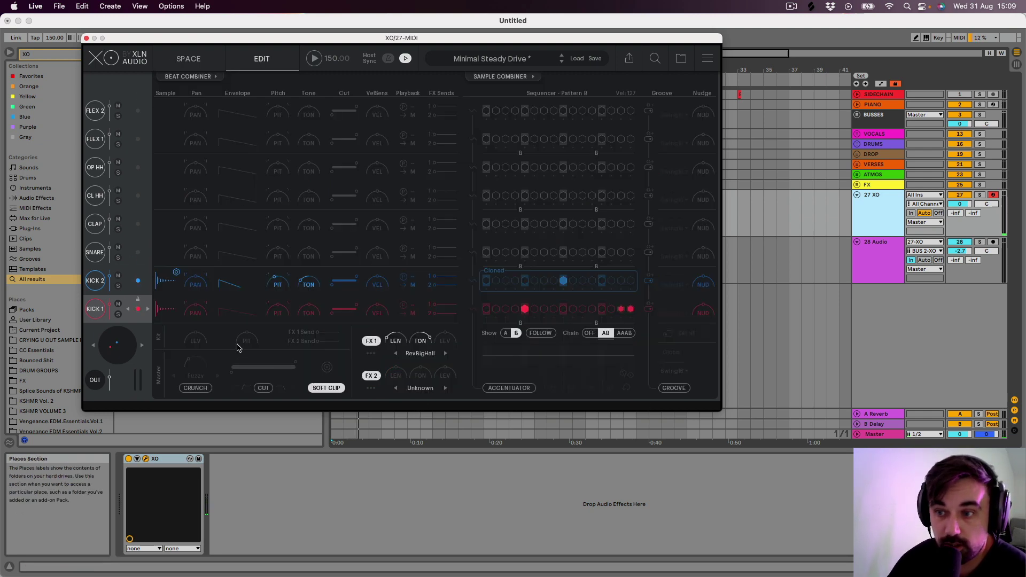
{"action": "left_click_drag", "start_coordinate": [253, 311], "coordinate": [248, 343]}
{"action": "key", "text": "space"}
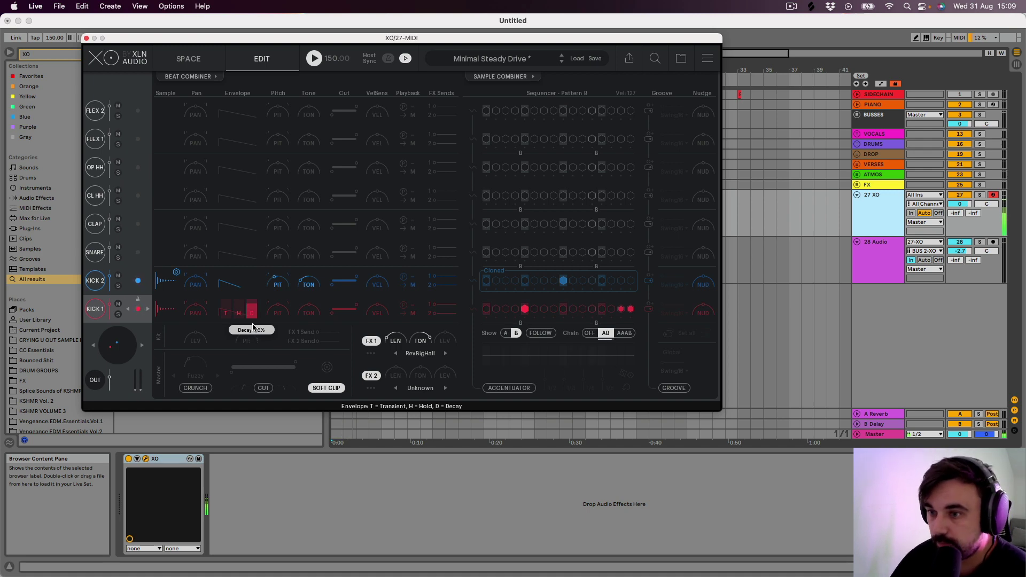
{"action": "left_click_drag", "start_coordinate": [308, 307], "coordinate": [301, 347]}
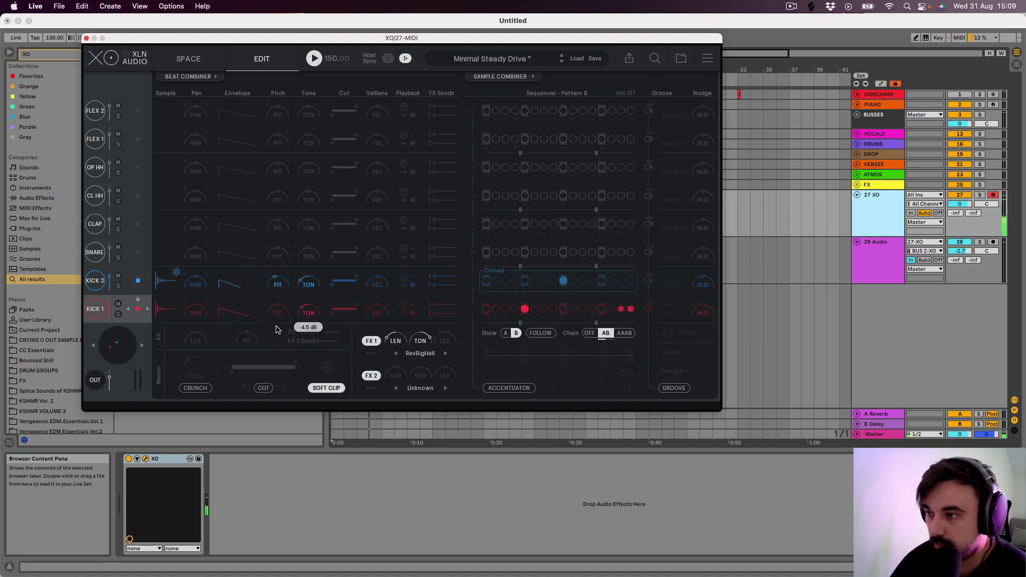
- In the Space view, swap Kick 2 for the similar sample Studio_Bundle_AD_Classic_Startup.wav and play the pattern briefly
{"action": "left_click", "coordinate": [189, 59]}
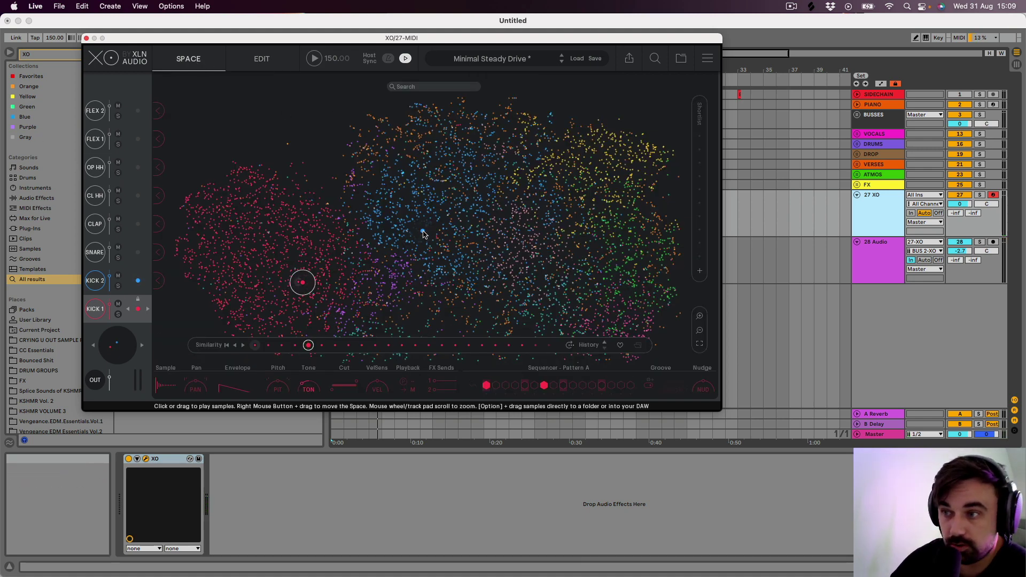
{"action": "left_click", "coordinate": [95, 281]}
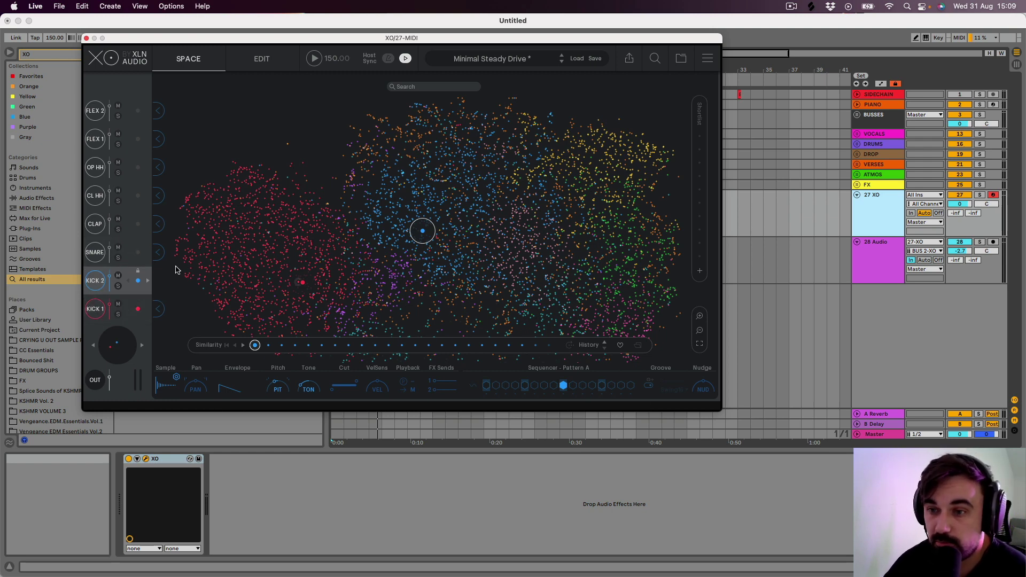
{"action": "left_click", "coordinate": [242, 345]}
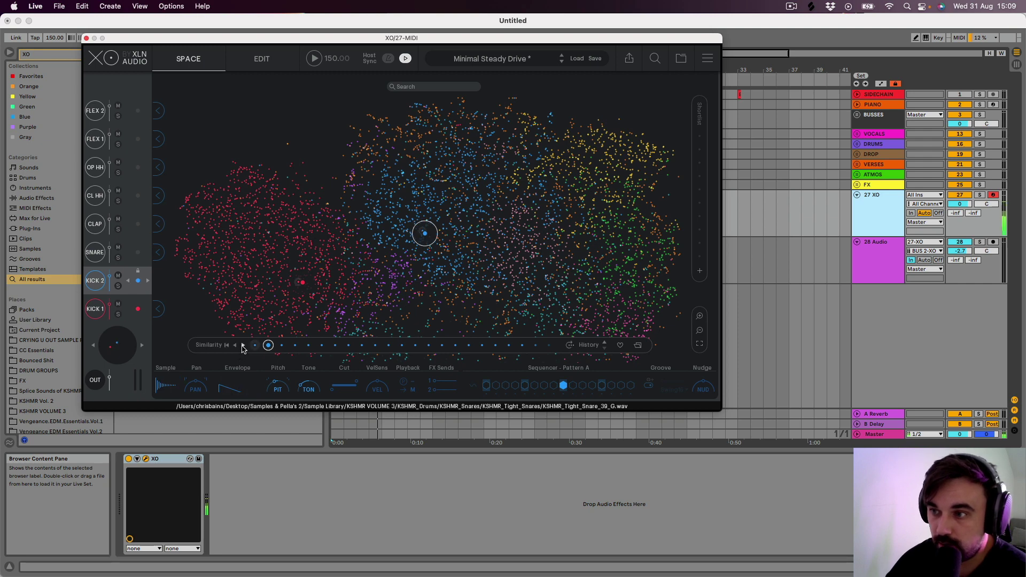
{"action": "left_click", "coordinate": [243, 345]}
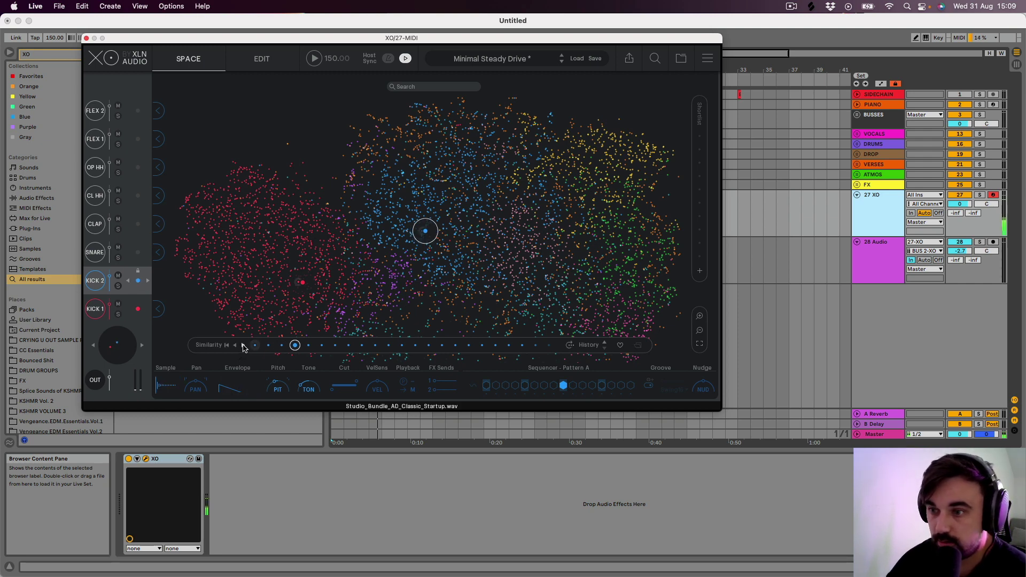
{"action": "key", "text": "space"}
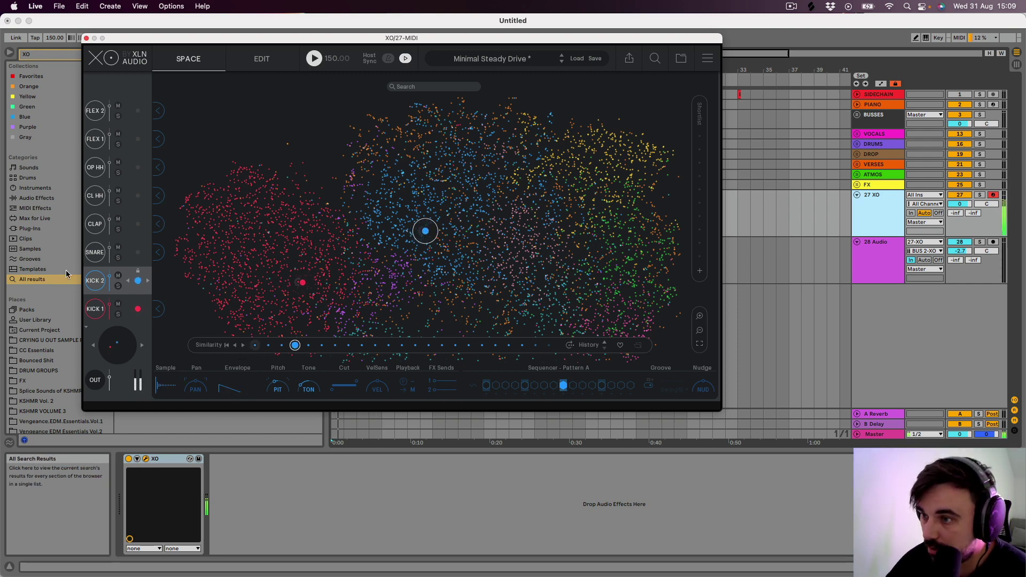
{"action": "key", "text": "space"}
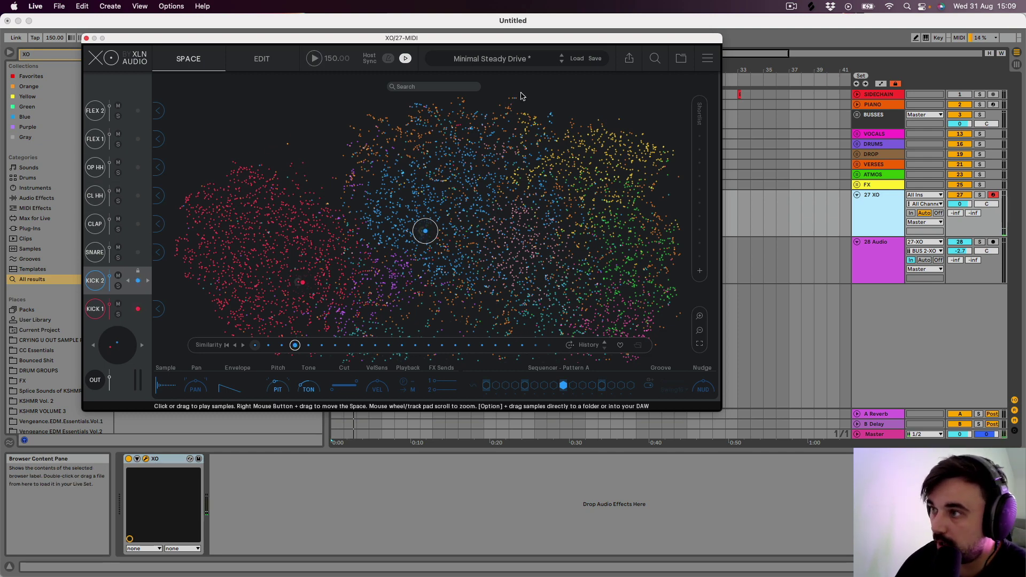
- Show the Search & Filter options and limit the sample map to the Snare category
{"action": "left_click", "coordinate": [655, 58]}
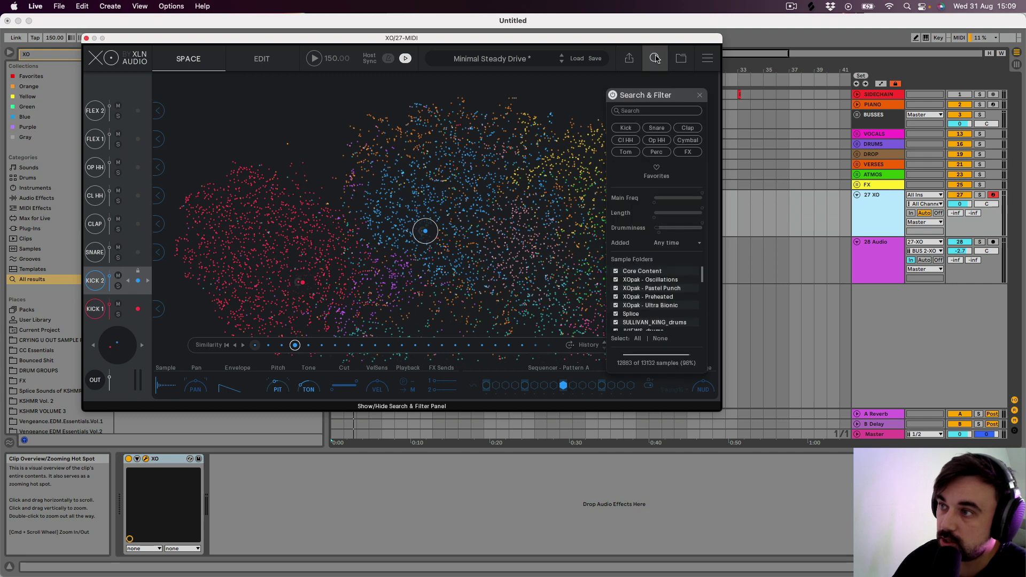
{"action": "left_click_drag", "start_coordinate": [644, 95], "coordinate": [650, 97]}
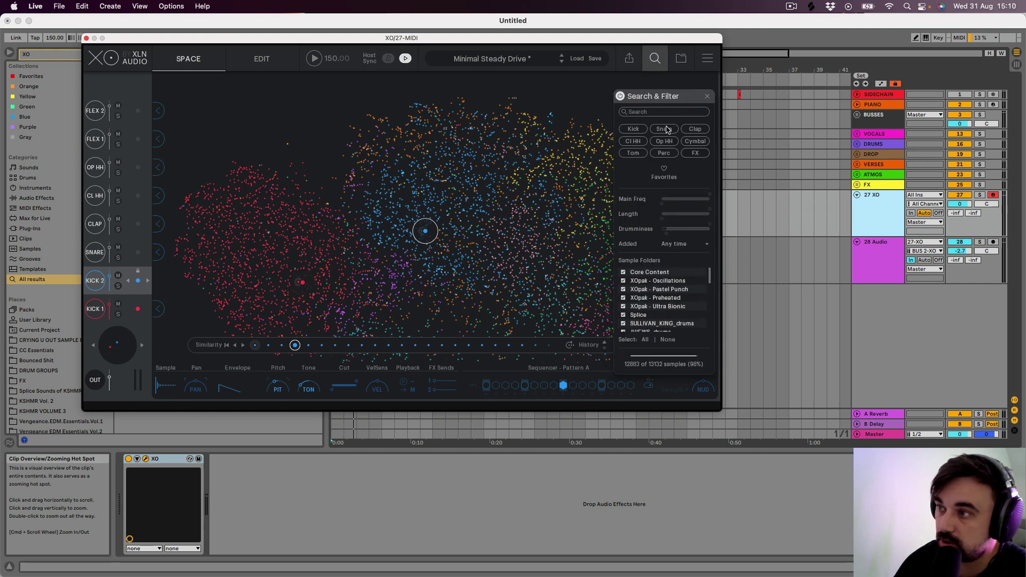
{"action": "left_click", "coordinate": [665, 130]}
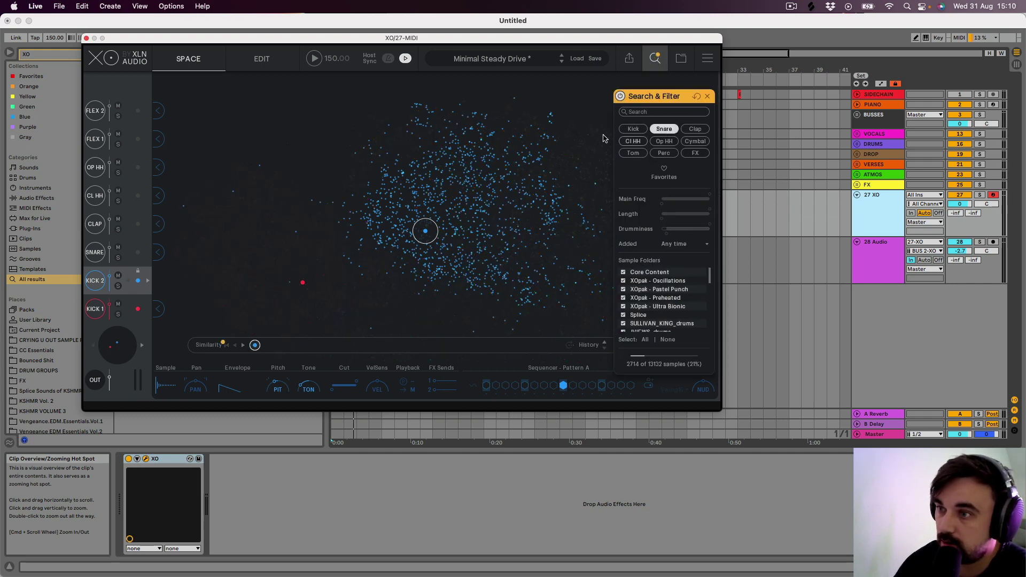
- Audition snare samples in different areas of the filtered map, ending on LiquidTrap_Snare_18_SP.wav
{"action": "left_click", "coordinate": [463, 204]}
{"action": "left_click", "coordinate": [446, 197]}
{"action": "left_click_drag", "start_coordinate": [416, 200], "coordinate": [453, 284]}
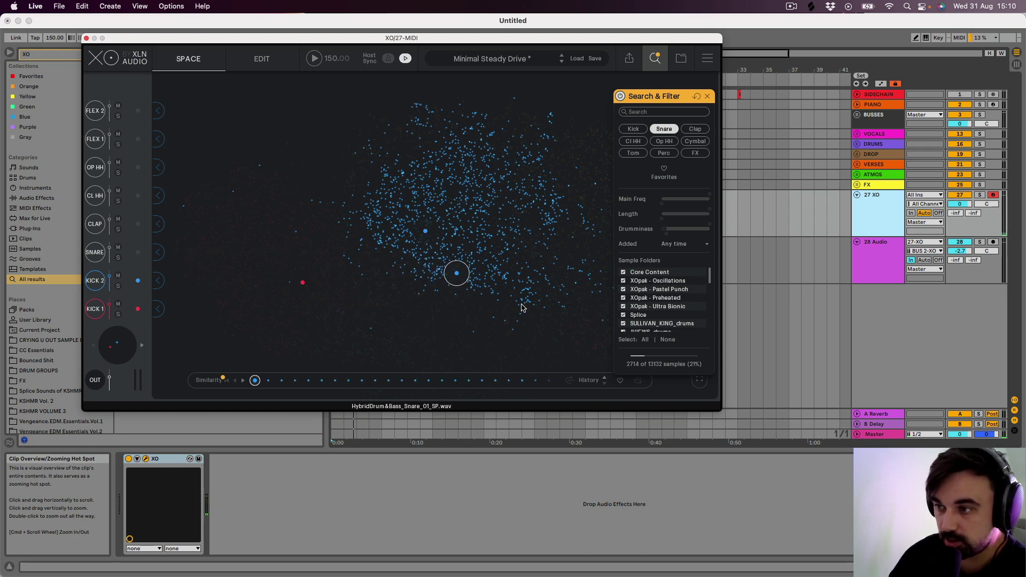
{"action": "left_click_drag", "start_coordinate": [519, 308], "coordinate": [493, 293]}
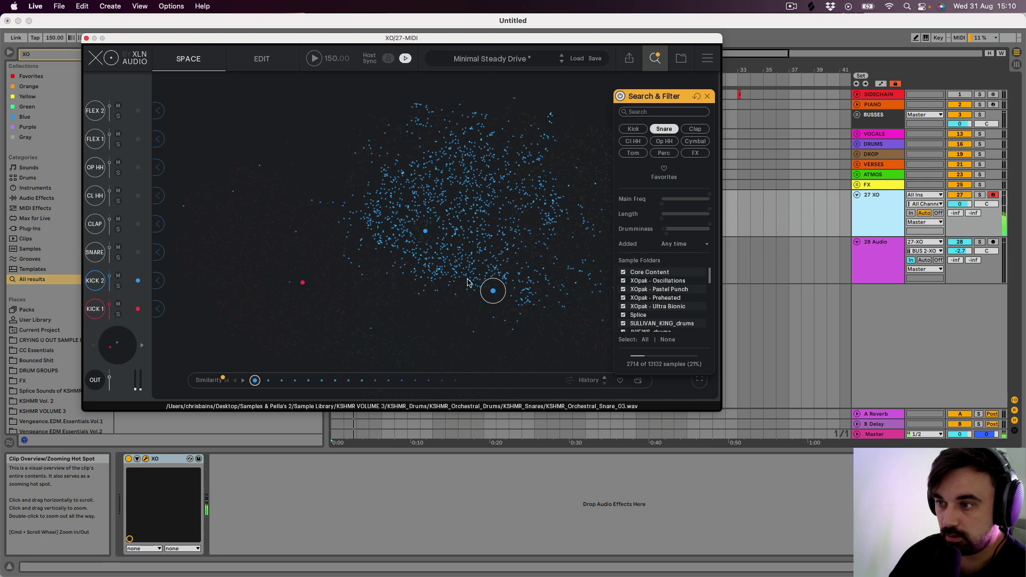
{"action": "left_click", "coordinate": [451, 135]}
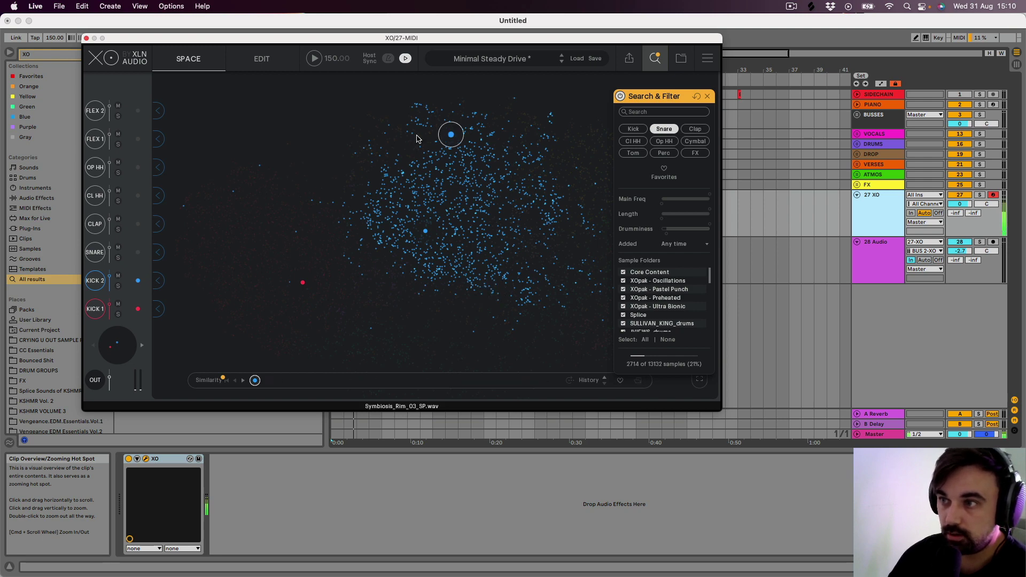
{"action": "left_click_drag", "start_coordinate": [417, 138], "coordinate": [391, 200]}
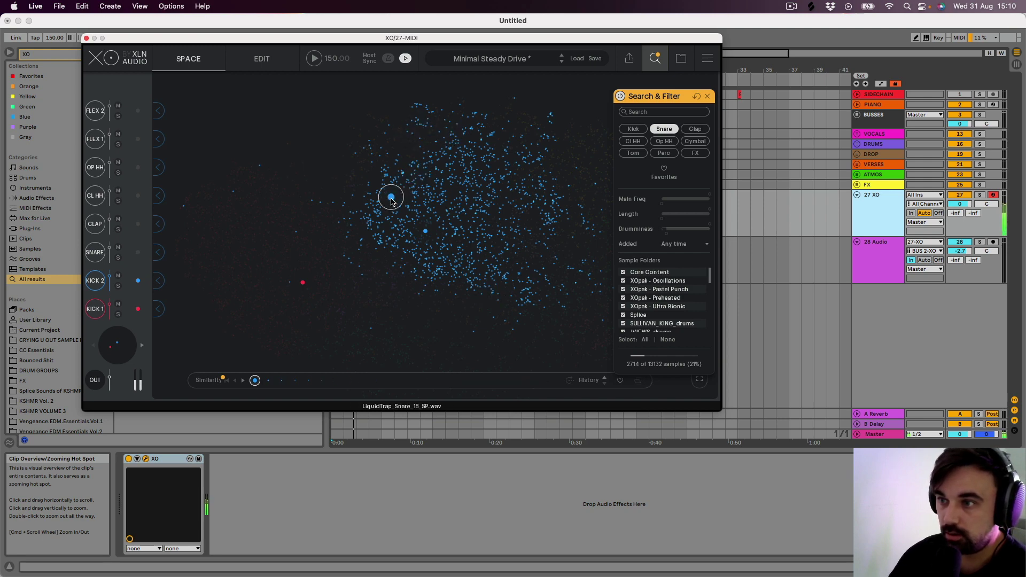
- Clear the Snare filter, toggle the Kick filter on and off, and filter by Cymbal to audition a cymbal sample
{"action": "left_click", "coordinate": [664, 129]}
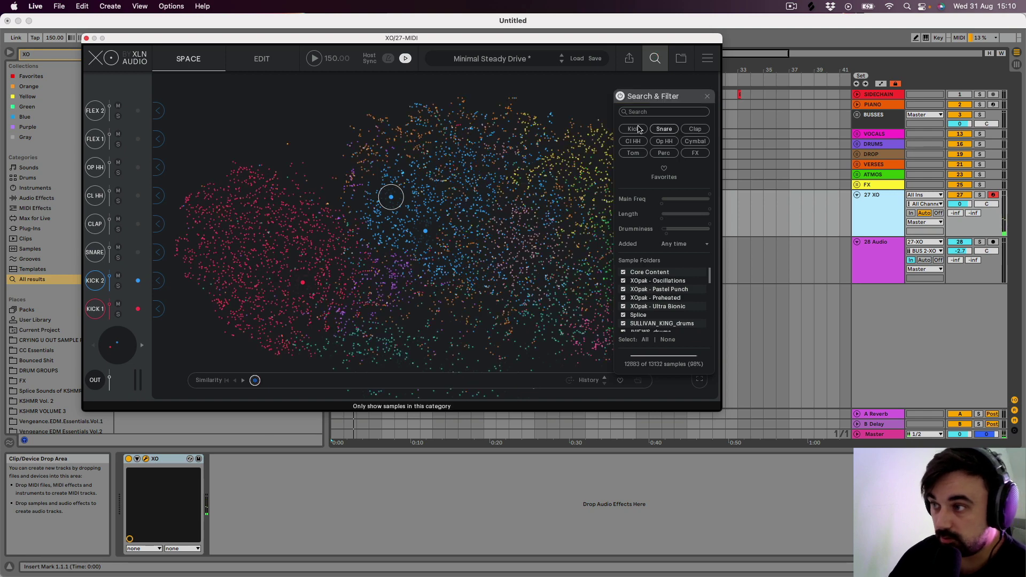
{"action": "left_click", "coordinate": [633, 129]}
{"action": "left_click", "coordinate": [633, 129]}
{"action": "left_click", "coordinate": [697, 142]}
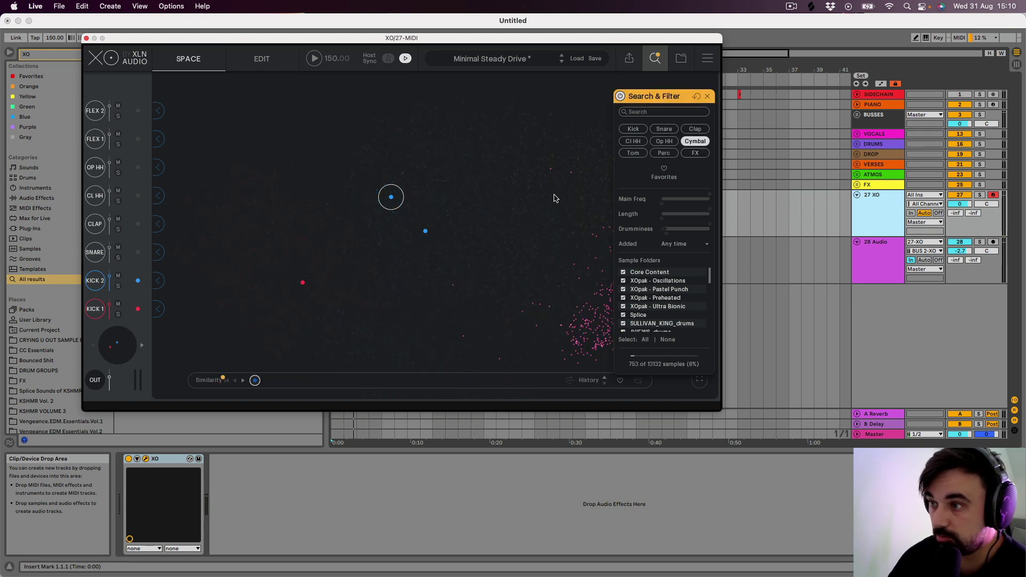
{"action": "left_click", "coordinate": [588, 329]}
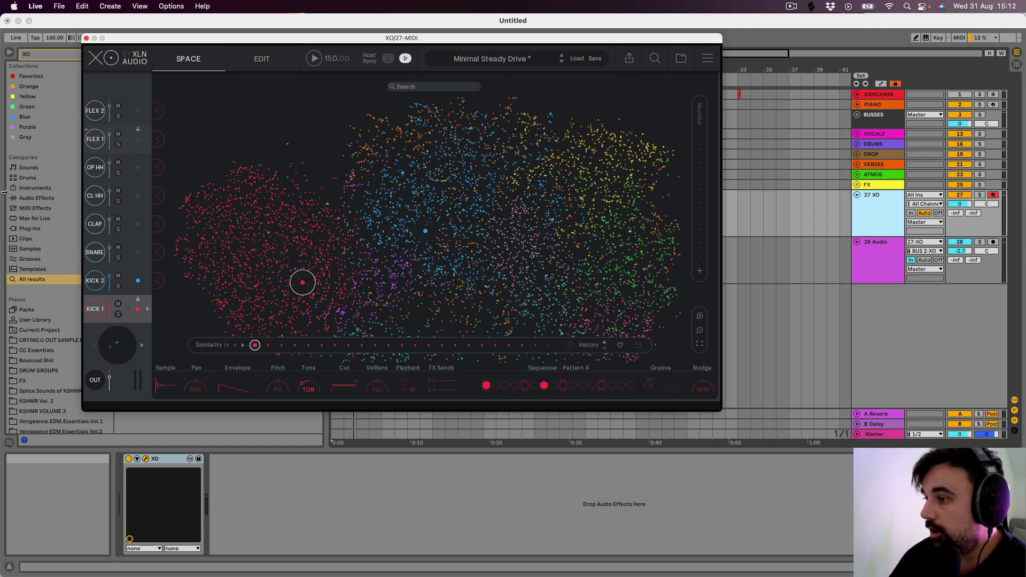
- Delete the routed 28 Audio track and undo back to a plain audio track with its input on Ext. In
{"action": "left_click", "coordinate": [241, 56]}
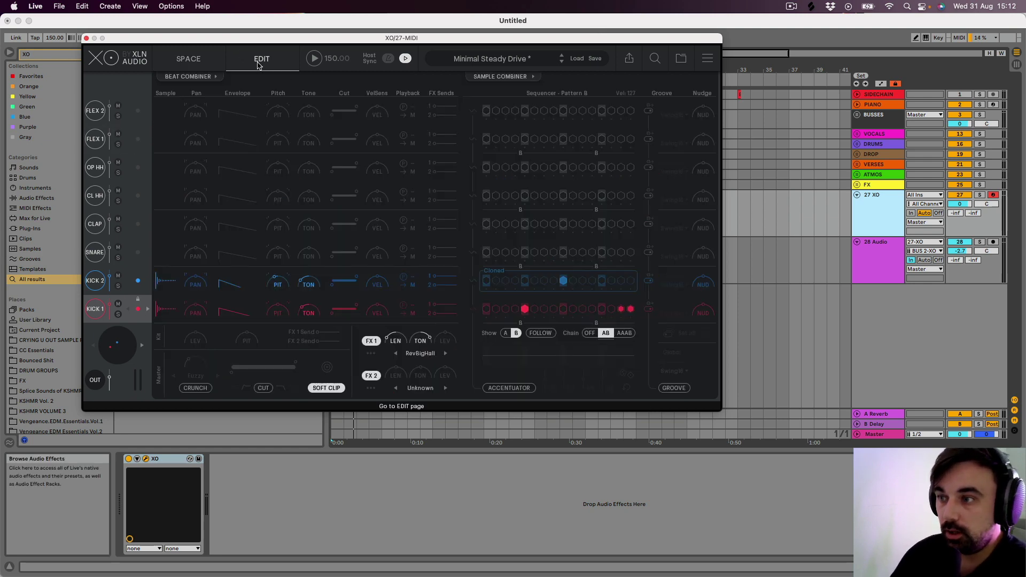
{"action": "left_click", "coordinate": [871, 265]}
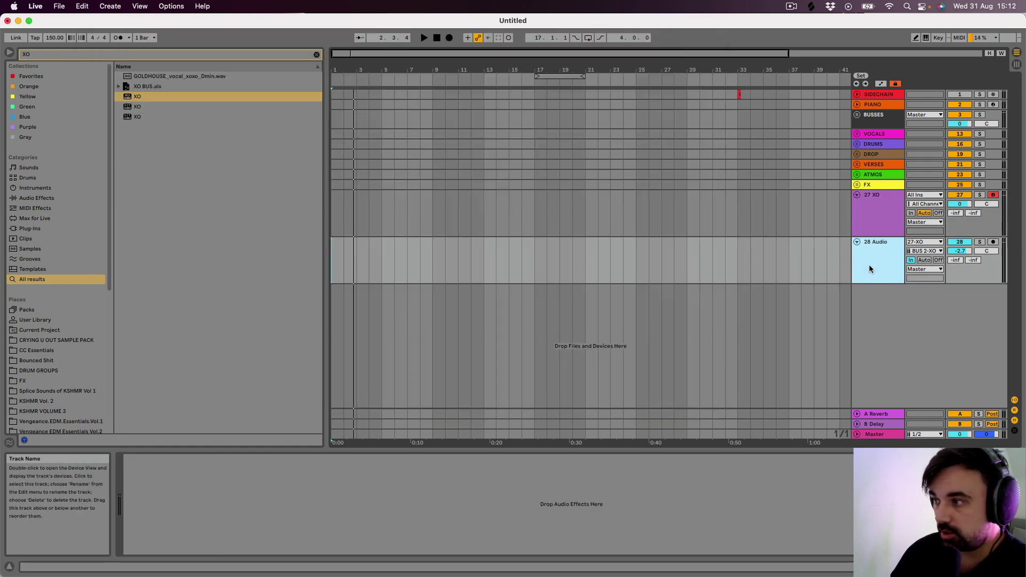
{"action": "key", "text": "Delete"}
{"action": "key", "text": "ctrl+z"}
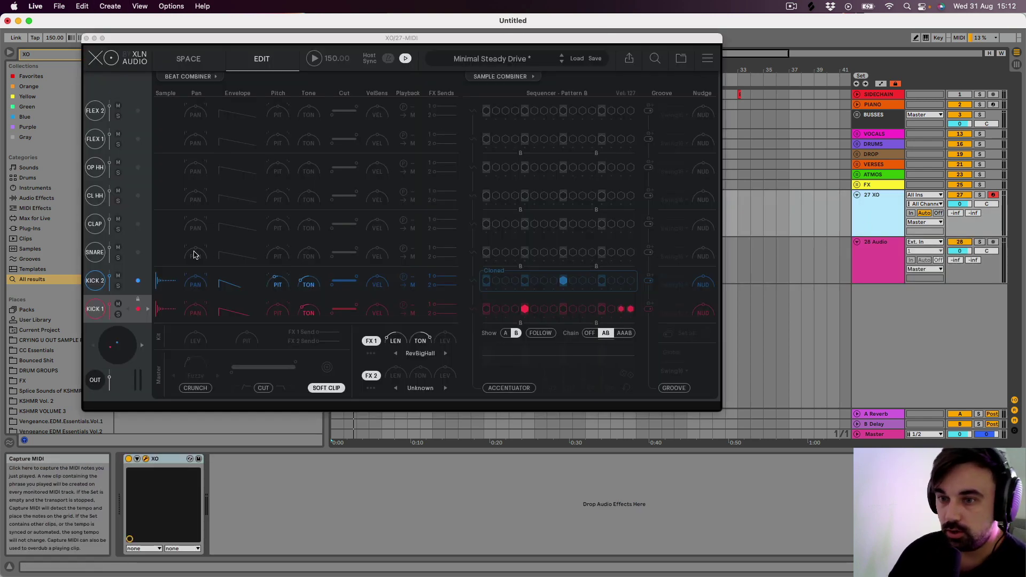
- Pick the hat sample 39_Hat_05_SP.wav in the Space view and assign it to the empty Snare slot
{"action": "left_click", "coordinate": [92, 253]}
{"action": "left_click", "coordinate": [188, 59]}
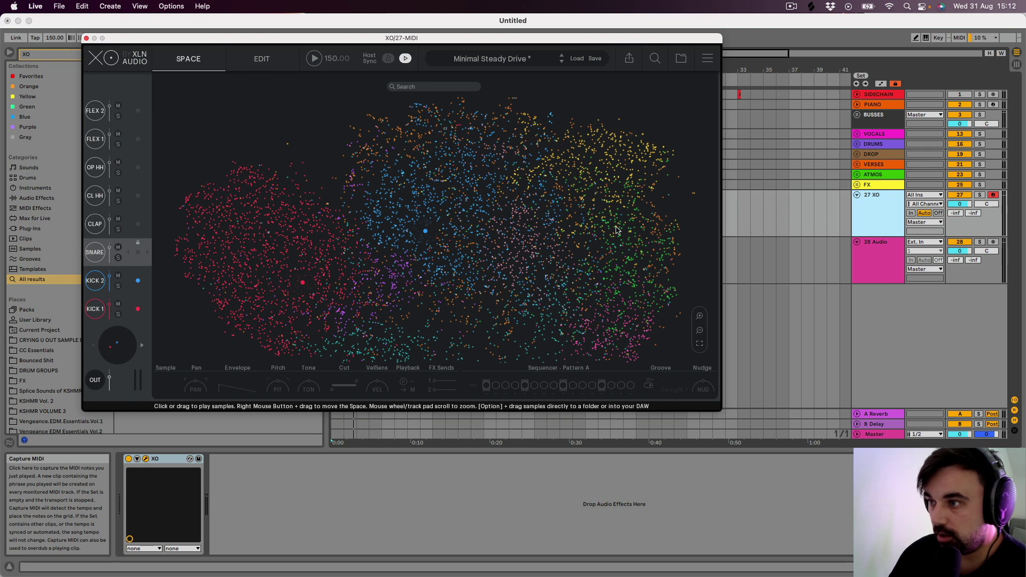
{"action": "left_click", "coordinate": [588, 174]}
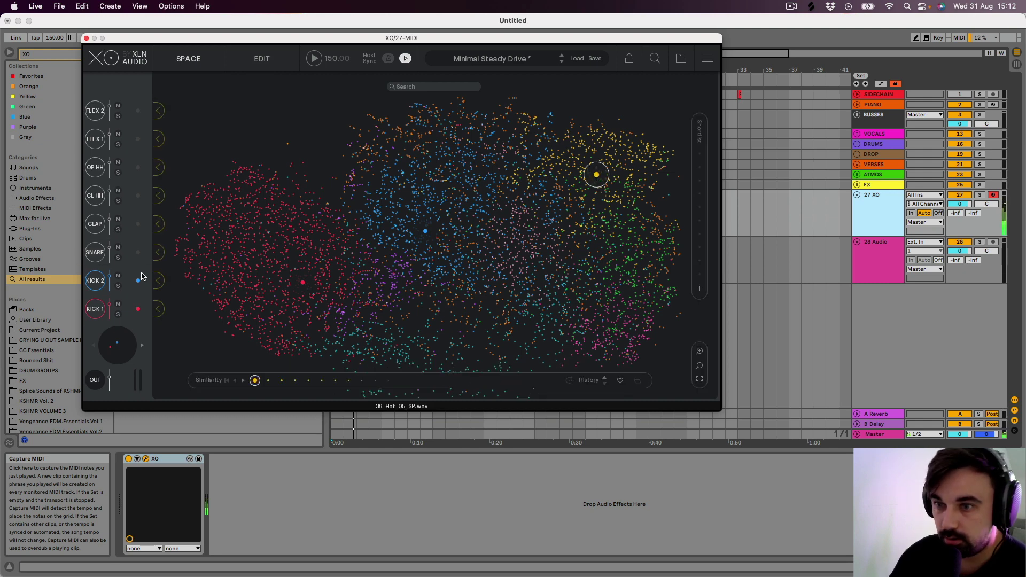
{"action": "left_click", "coordinate": [159, 253]}
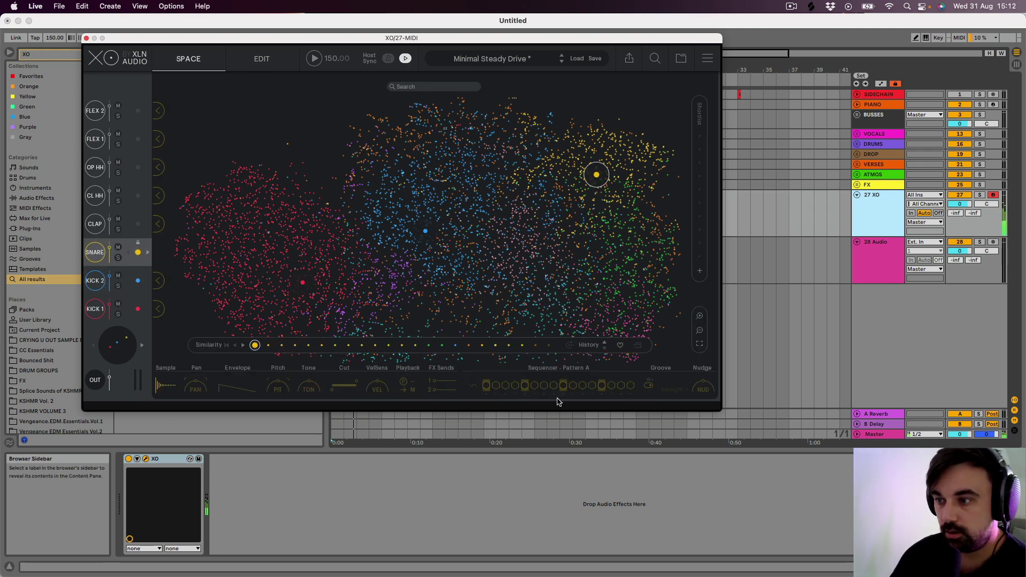
- Program the Snare slot's hat on every second step of Pattern A, from step 1 to 15, and play it
{"action": "left_click", "coordinate": [505, 386]}
{"action": "left_click", "coordinate": [524, 386]}
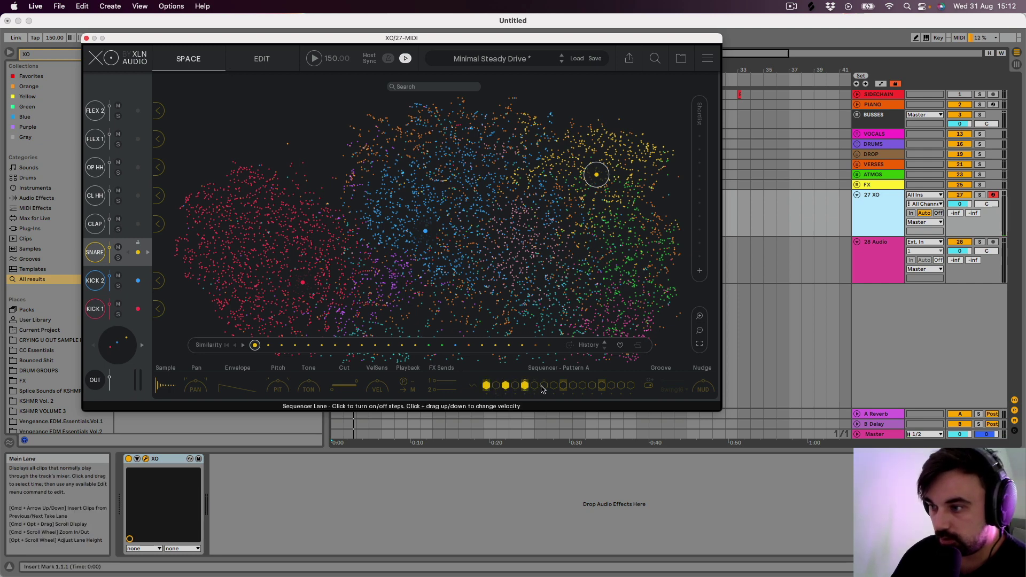
{"action": "left_click", "coordinate": [563, 385]}
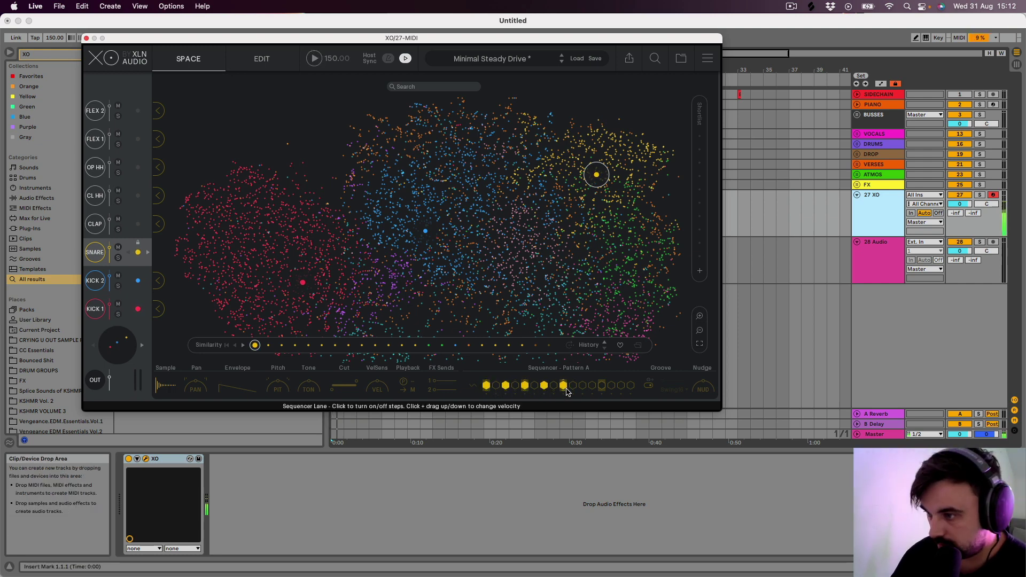
{"action": "left_click", "coordinate": [583, 385]}
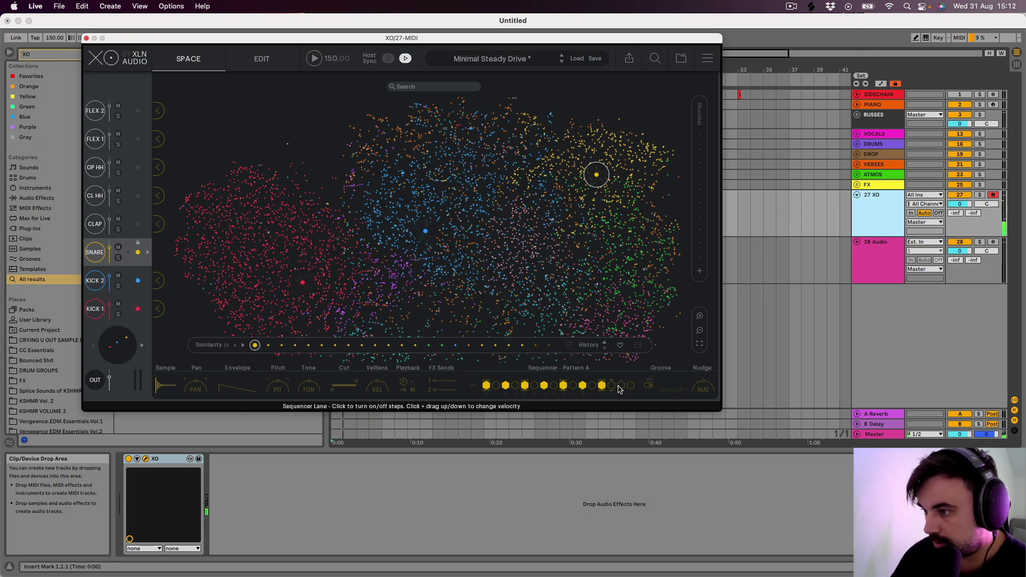
{"action": "left_click", "coordinate": [621, 385]}
{"action": "key", "text": "space"}
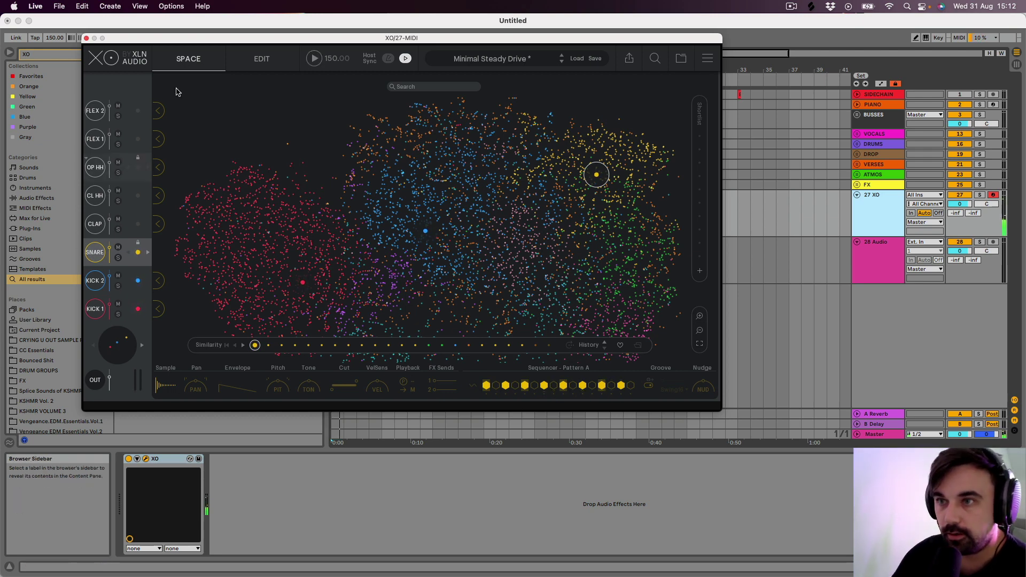
- In the Edit view, revert the Snare lane of Pattern B to a clone of Pattern A
{"action": "left_click", "coordinate": [261, 60]}
{"action": "right_click", "coordinate": [511, 251]}
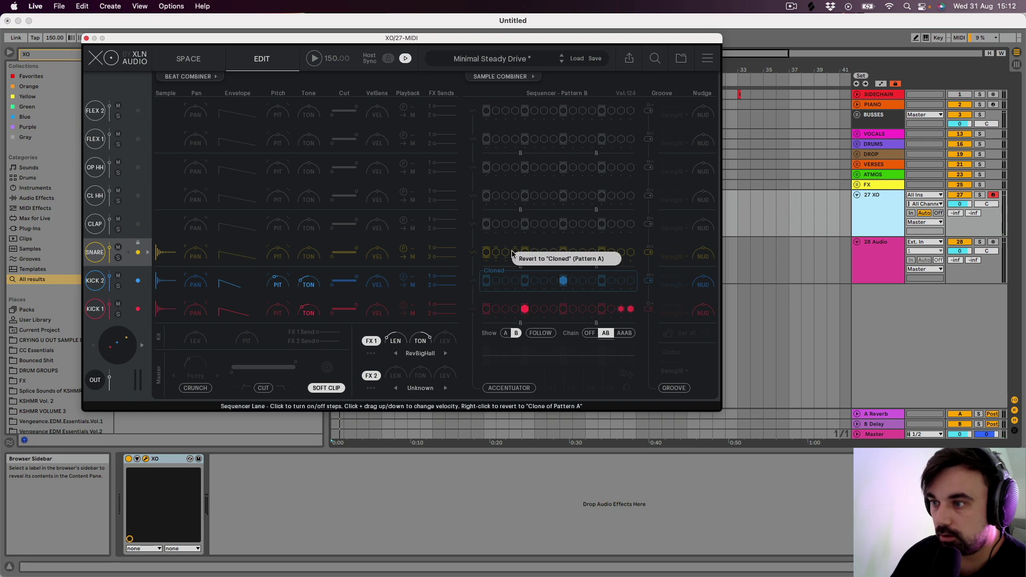
{"action": "left_click", "coordinate": [544, 260]}
- Show Pattern A and lower the velocity of every other hit in the Snare lane, on steps 3, 7, 11 and 15
{"action": "left_click", "coordinate": [506, 334]}
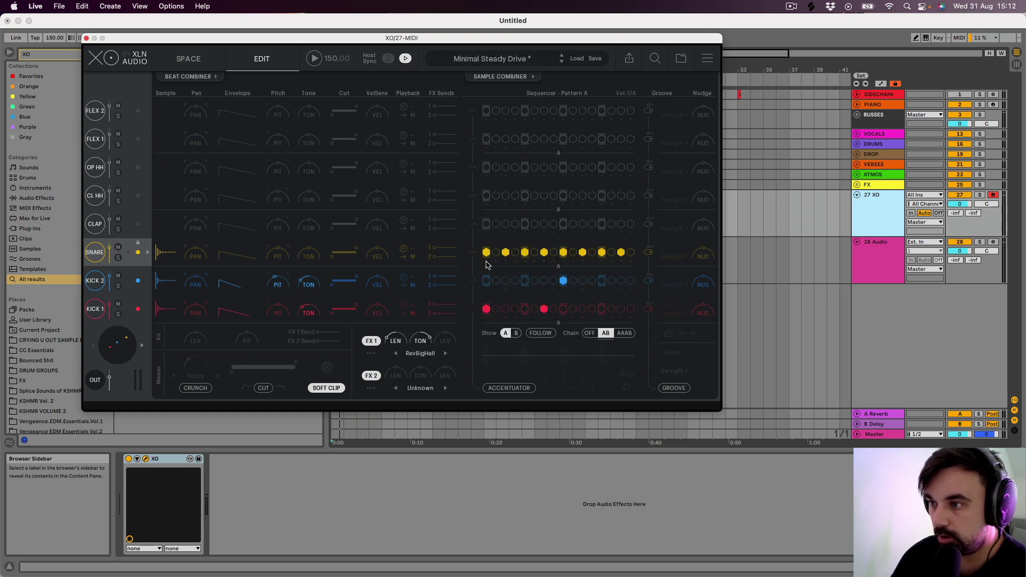
{"action": "left_click_drag", "start_coordinate": [508, 263], "coordinate": [616, 280]}
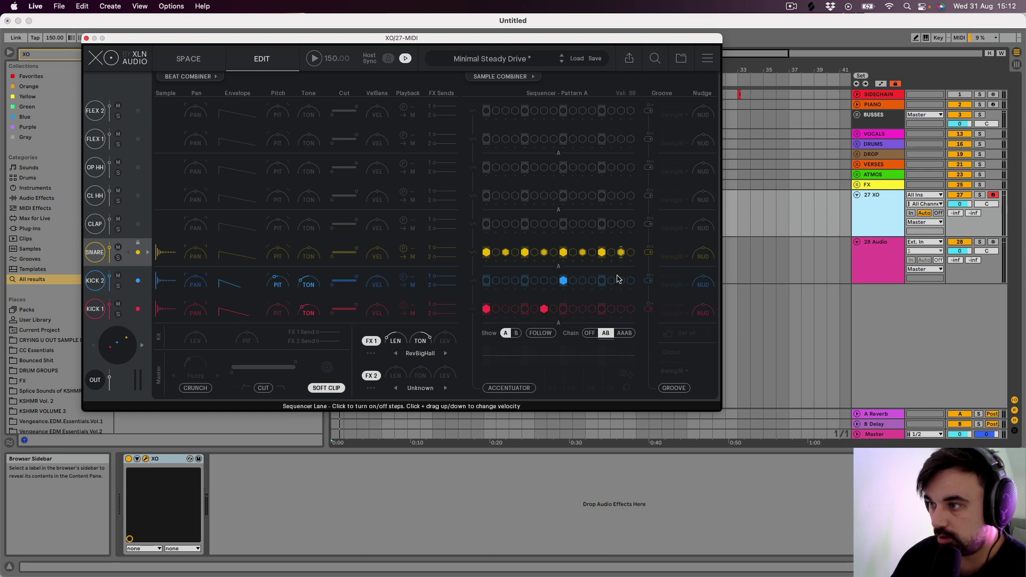
- Detach the Snare lane of Pattern B from its Pattern A clone and add a softer hit on step 16 during playback
{"action": "key", "text": "space"}
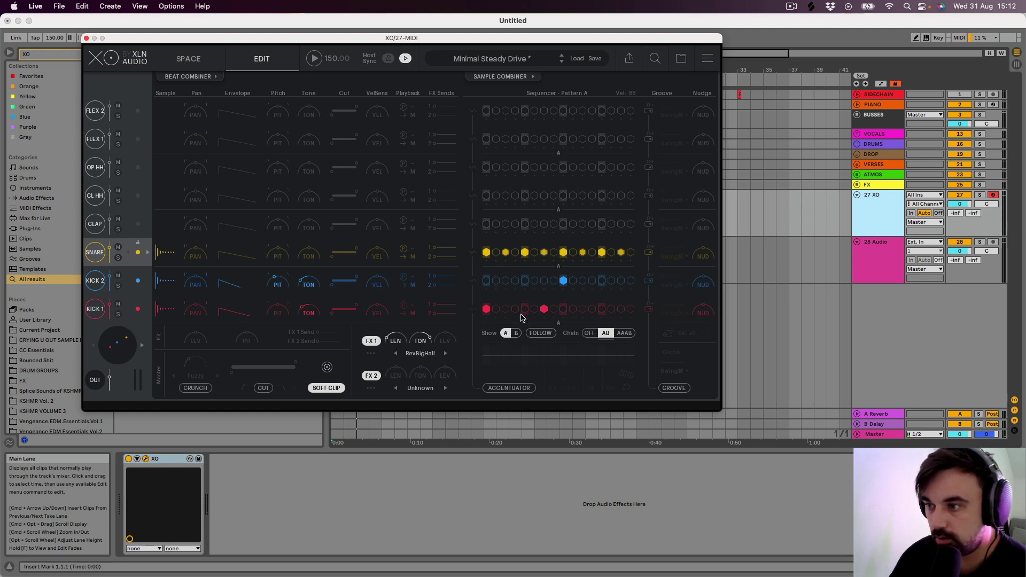
{"action": "left_click", "coordinate": [517, 333]}
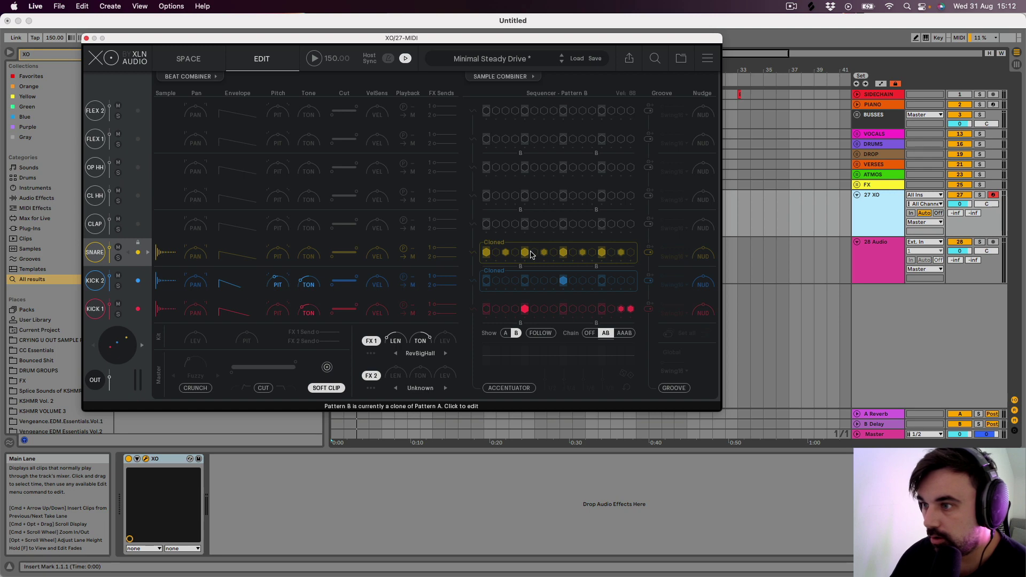
{"action": "left_click", "coordinate": [506, 333]}
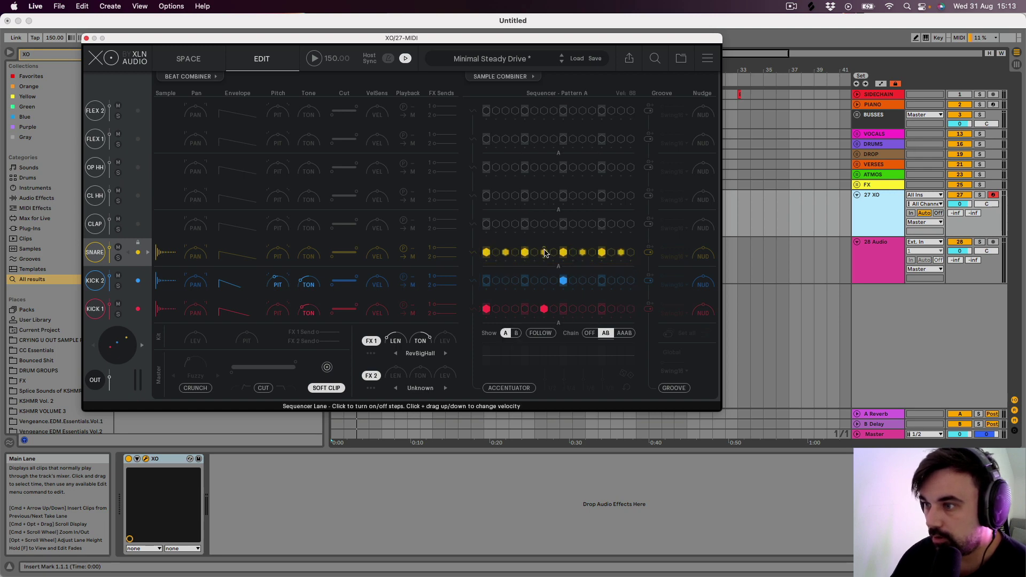
{"action": "left_click", "coordinate": [517, 333]}
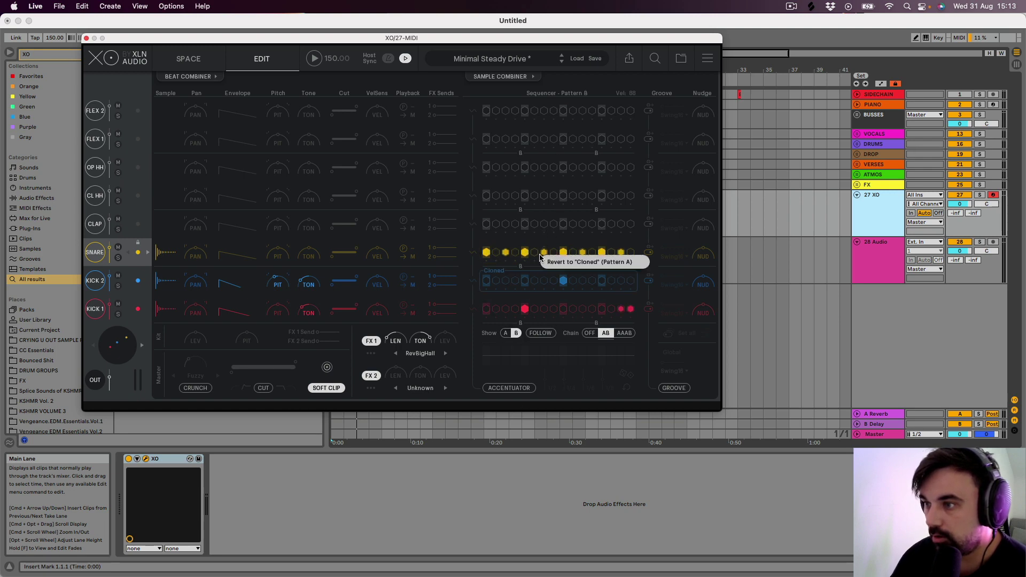
{"action": "key", "text": "space"}
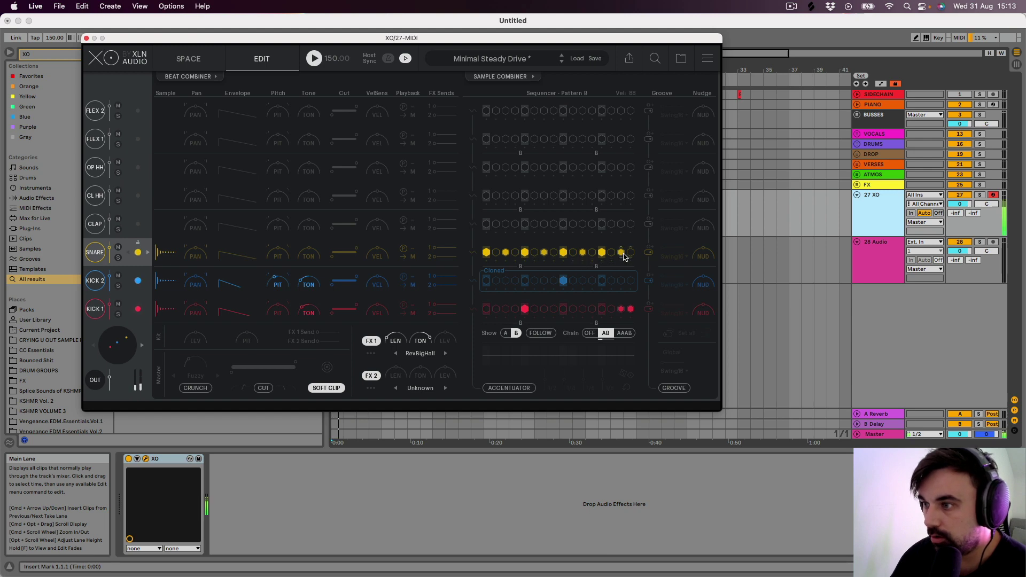
{"action": "left_click", "coordinate": [631, 252]}
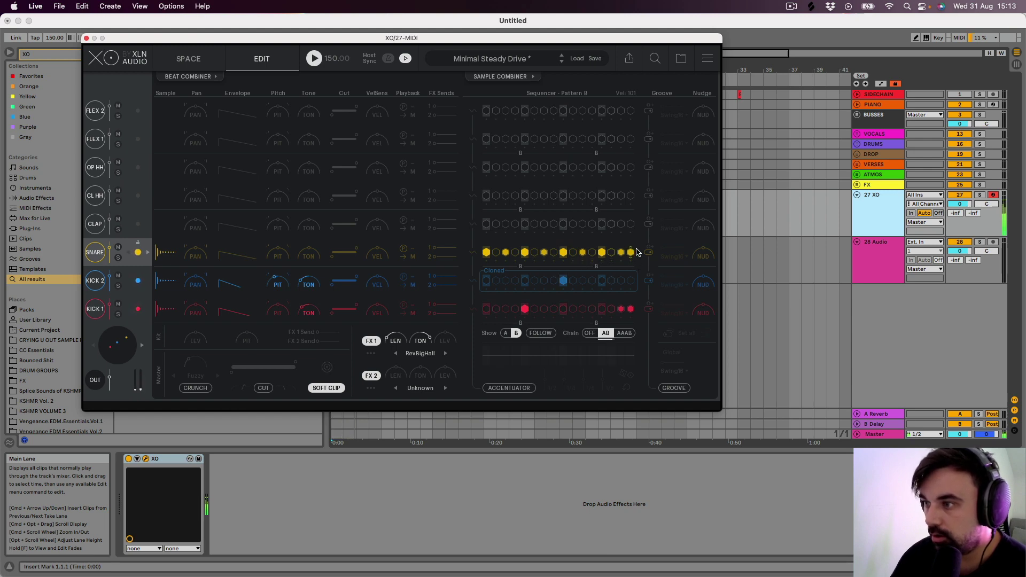
{"action": "left_click_drag", "start_coordinate": [633, 251], "coordinate": [632, 259]}
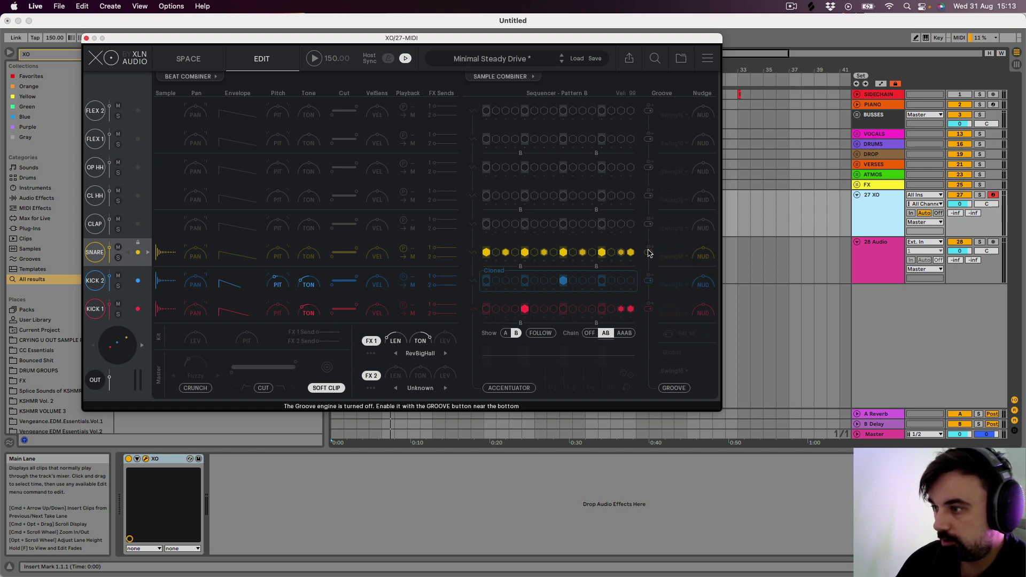
- Turn on the Groove engine and switch the Kick 1 and Clap lanes to the global groove
{"action": "left_click", "coordinate": [673, 388]}
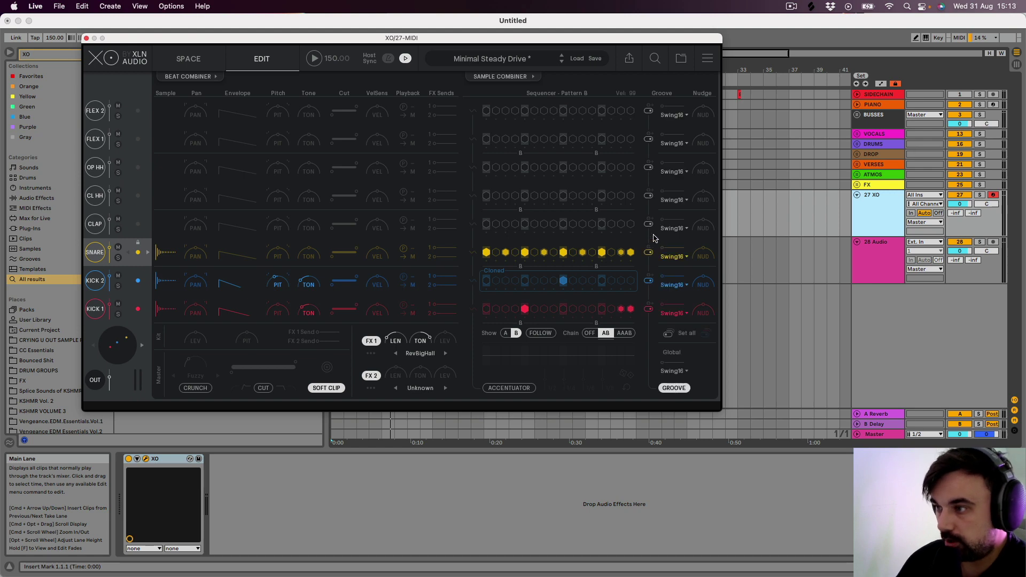
{"action": "left_click", "coordinate": [651, 311]}
{"action": "left_click", "coordinate": [650, 224]}
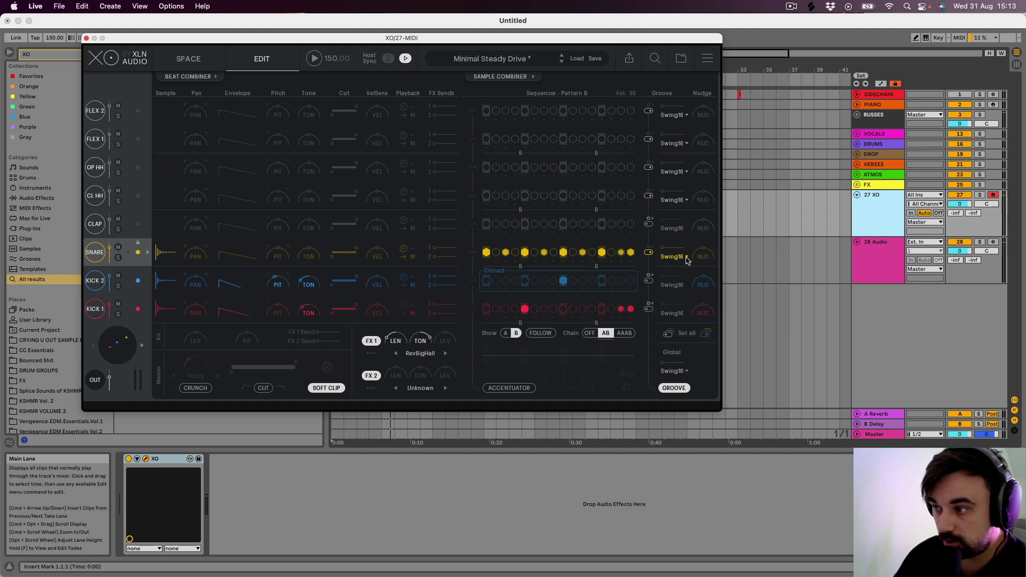
- Play the beat and try the Quintuplet (5/4) and Rushed grooves on the Snare lane
{"action": "key", "text": "space"}
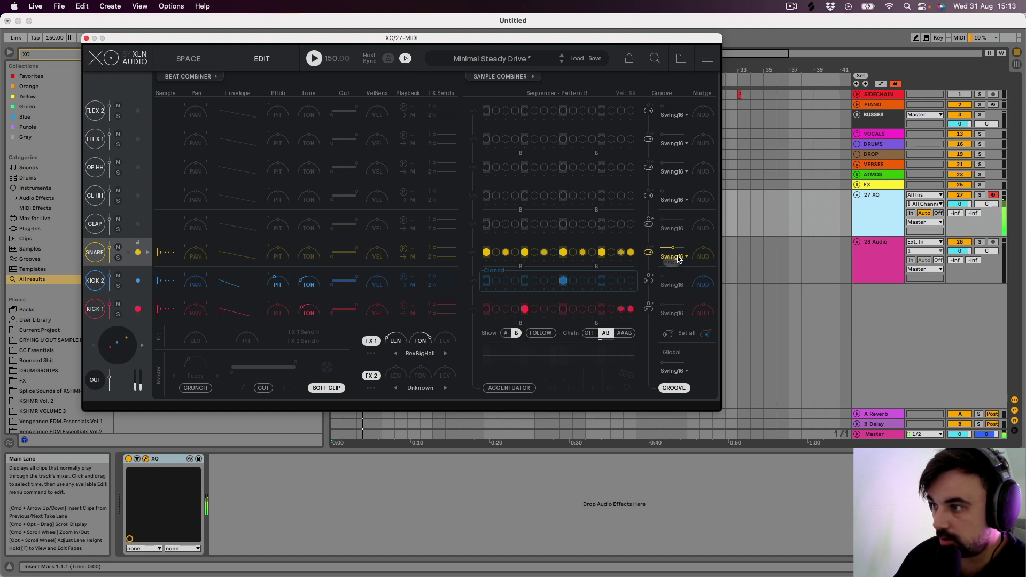
{"action": "left_click", "coordinate": [679, 259]}
{"action": "left_click", "coordinate": [690, 297]}
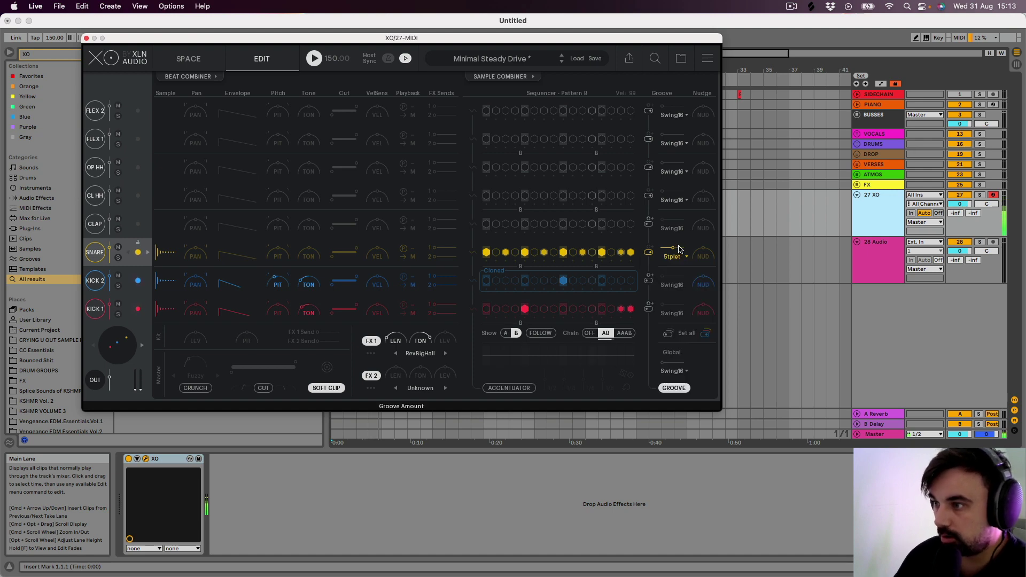
{"action": "left_click", "coordinate": [679, 255]}
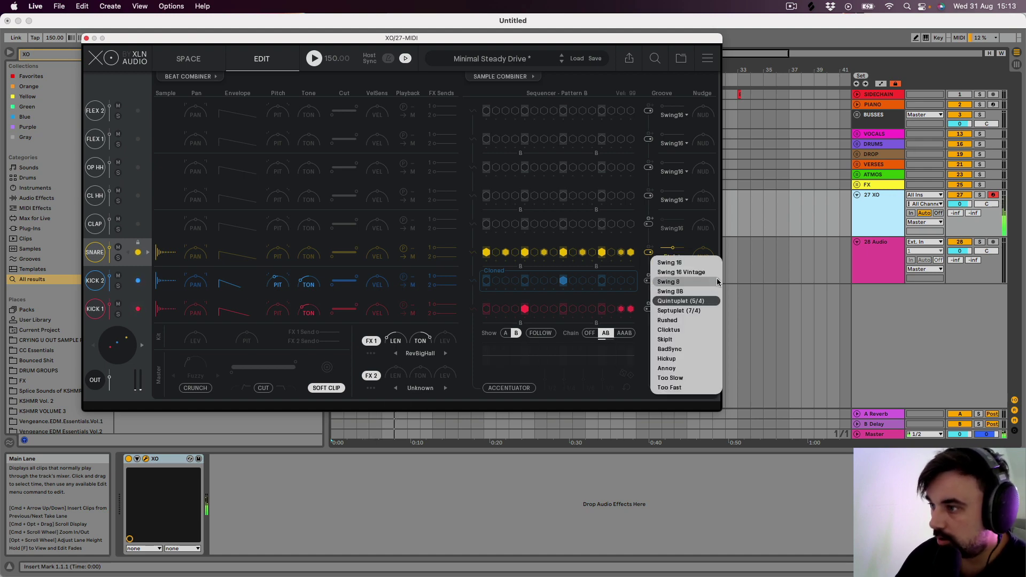
{"action": "left_click", "coordinate": [690, 321]}
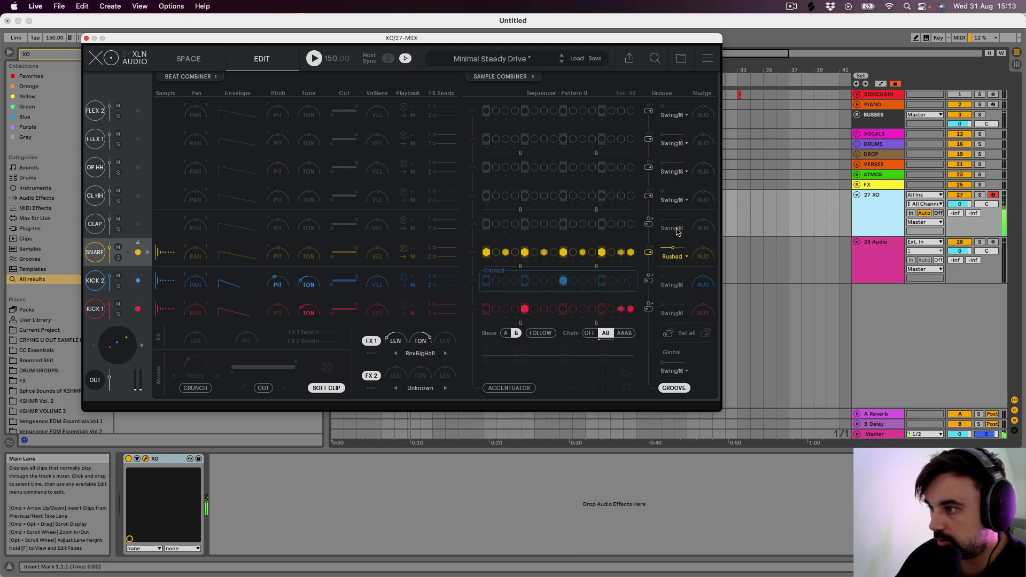
- Try the Swing 8 groove on the Snare lane, return the lane to the global groove and stop playback
{"action": "left_click", "coordinate": [677, 259]}
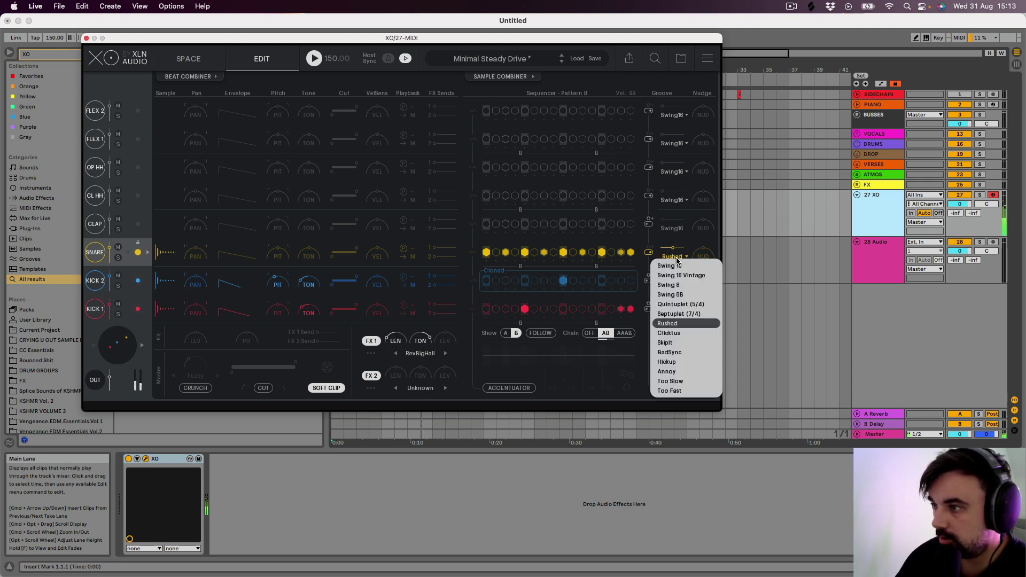
{"action": "left_click", "coordinate": [689, 285]}
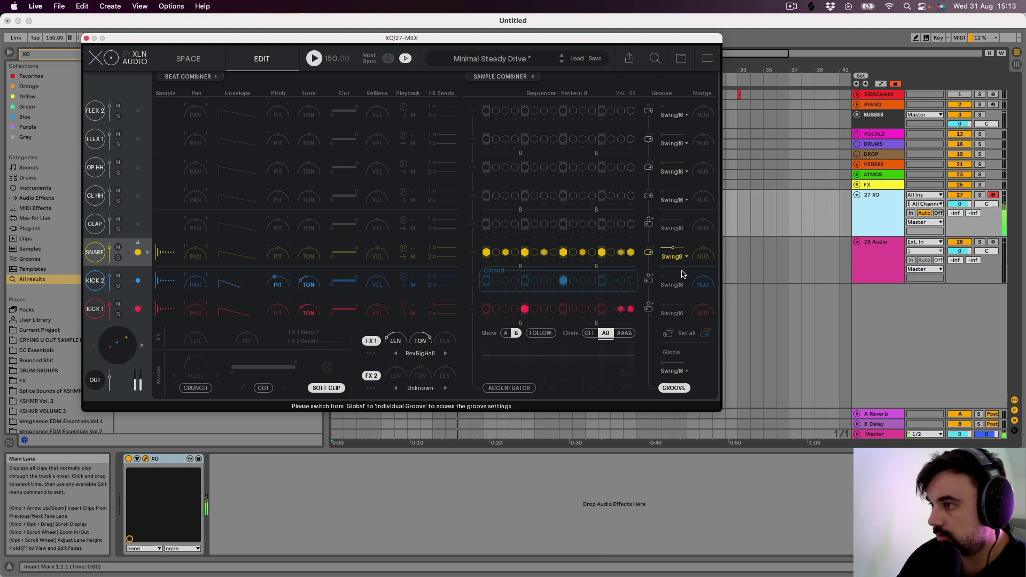
{"action": "left_click_drag", "start_coordinate": [674, 252], "coordinate": [678, 261]}
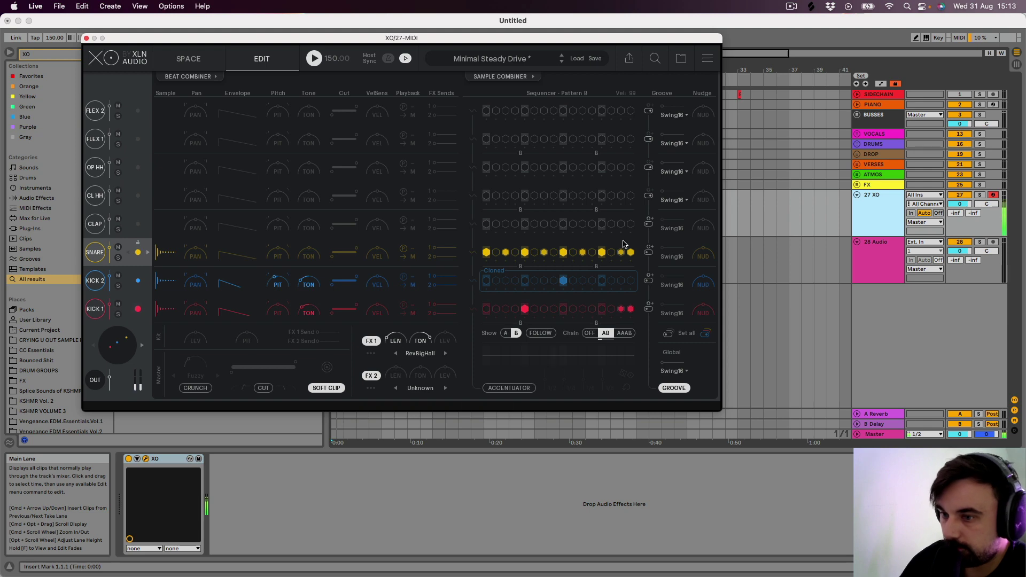
{"action": "key", "text": "space"}
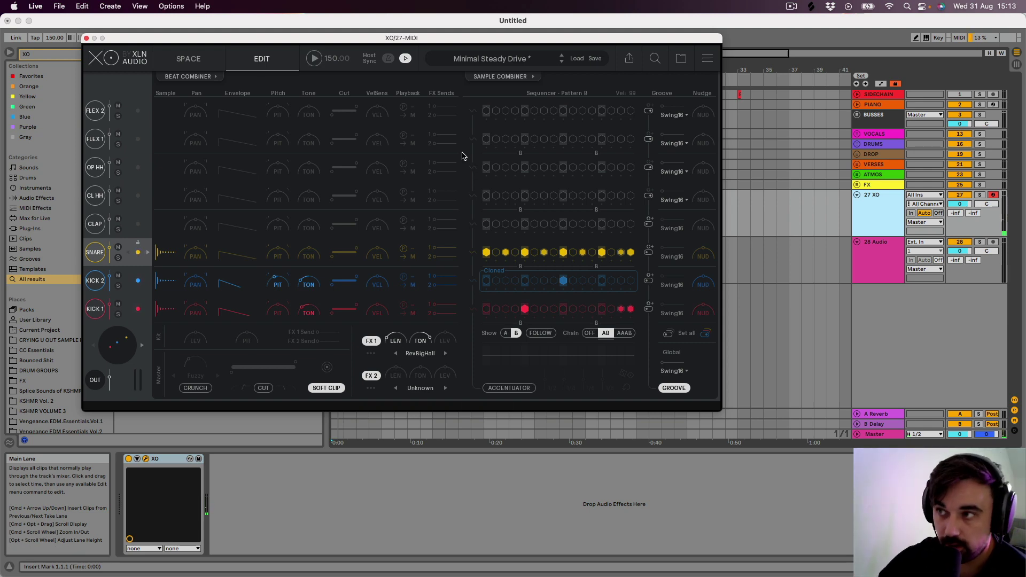
- Render the beat's WAVs, place the full beat WAV on a new audio track at bar 36, and play it soloed
{"action": "left_click", "coordinate": [629, 57]}
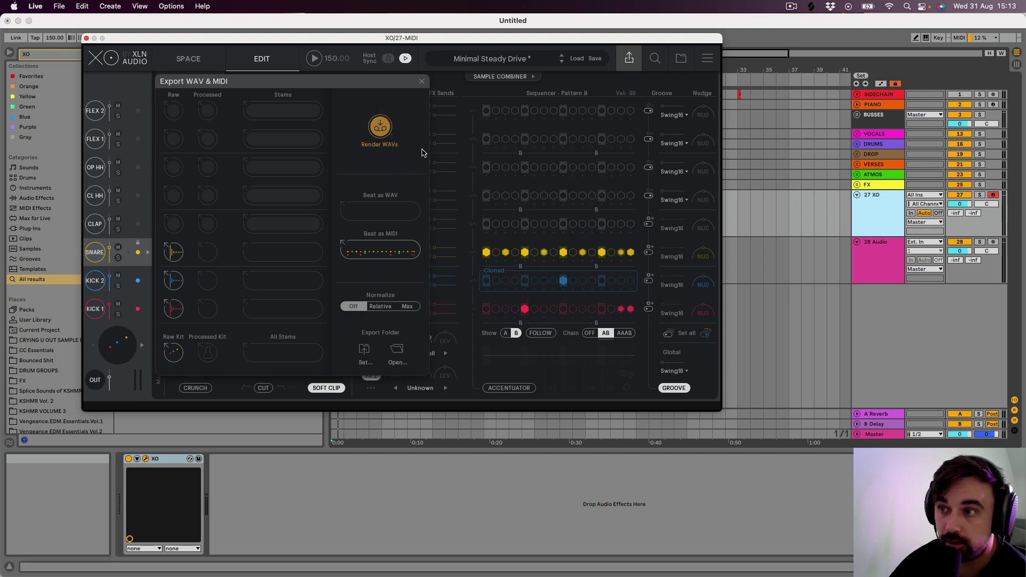
{"action": "left_click", "coordinate": [377, 129]}
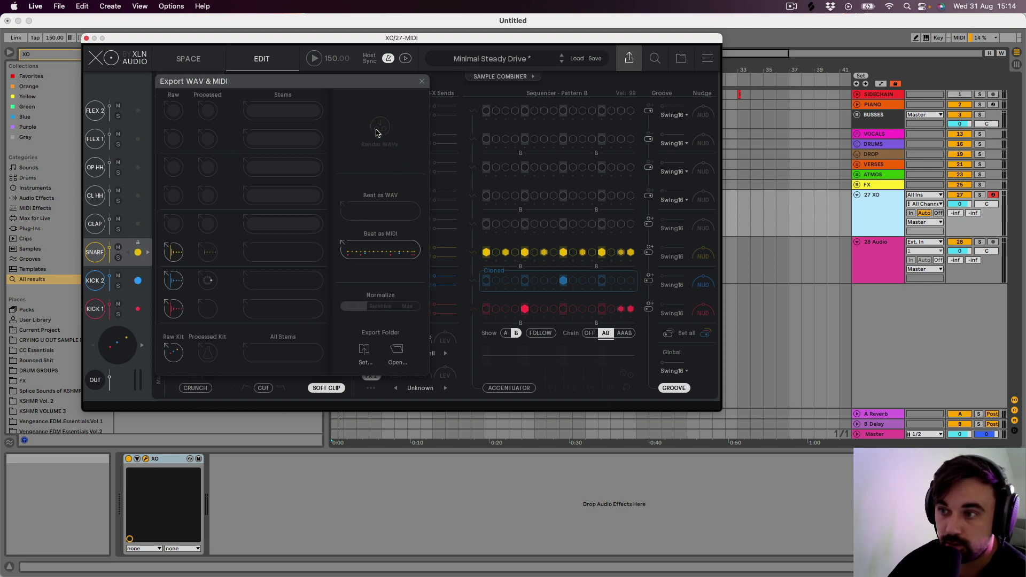
{"action": "left_click_drag", "start_coordinate": [381, 210], "coordinate": [788, 290]}
{"action": "key", "text": "s"}
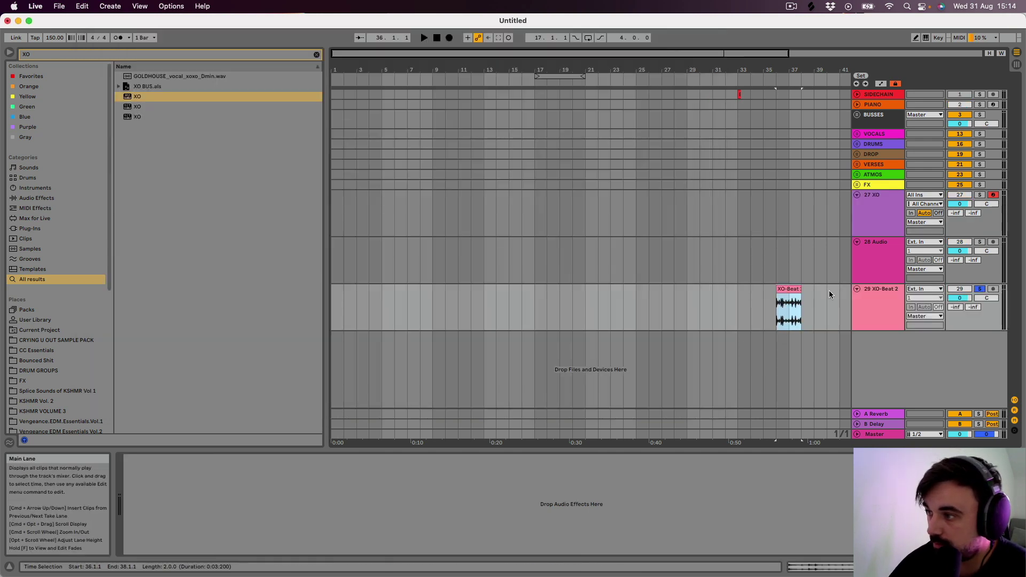
{"action": "key", "text": "space"}
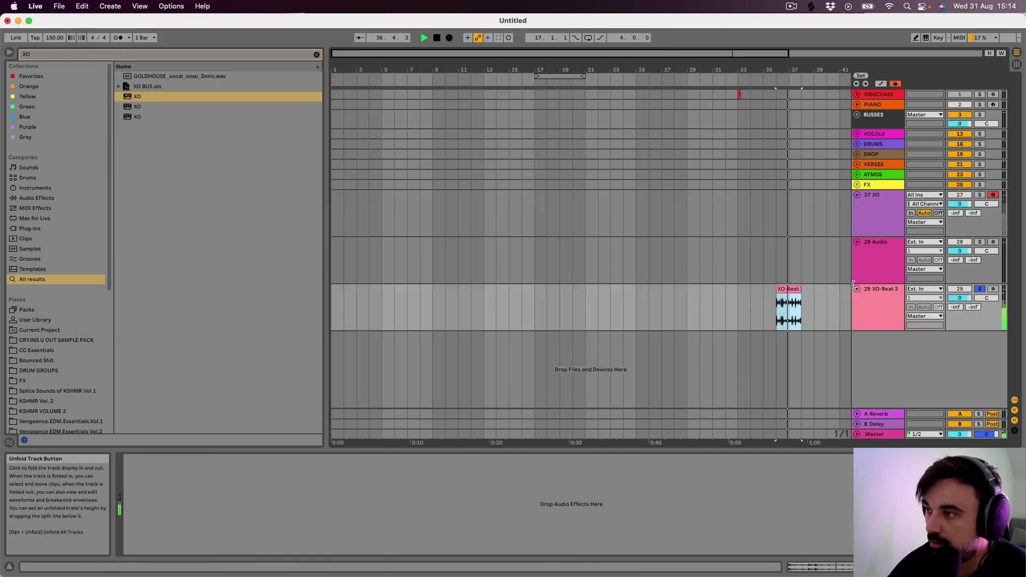
- Delete the full beat clip and place the processed Kick 2 sample on that track at bar 35
{"action": "key", "text": "Delete"}
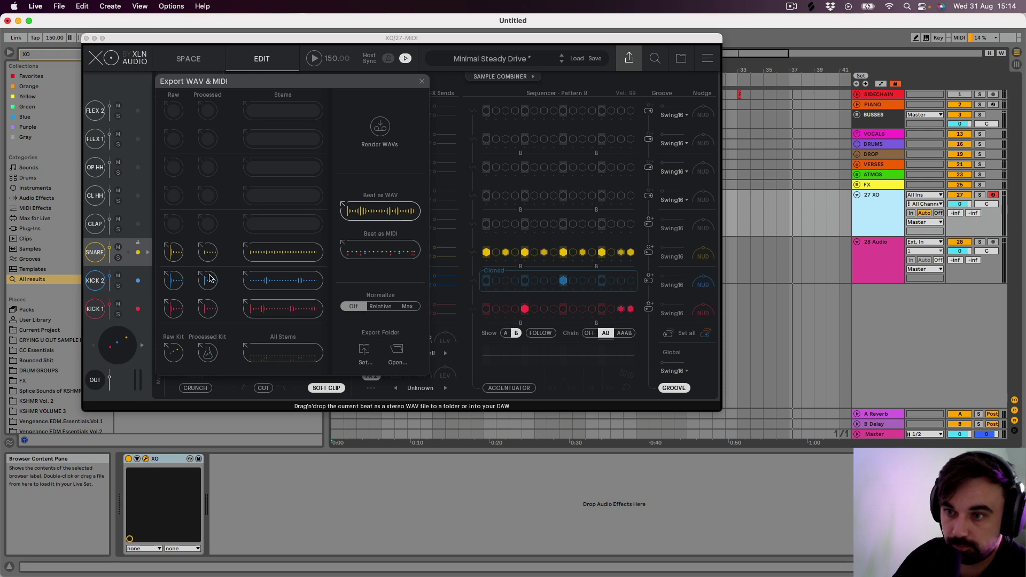
{"action": "left_click_drag", "start_coordinate": [204, 286], "coordinate": [768, 337]}
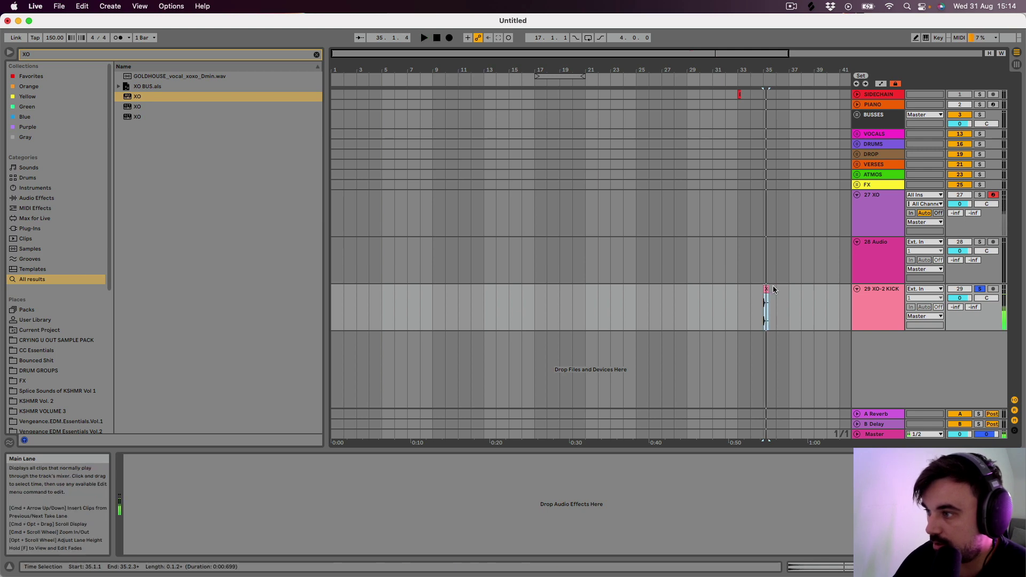
- Place all rendered stems on separate new tracks at bar 37, solo the three tracks and play them together
{"action": "left_click", "coordinate": [886, 211]}
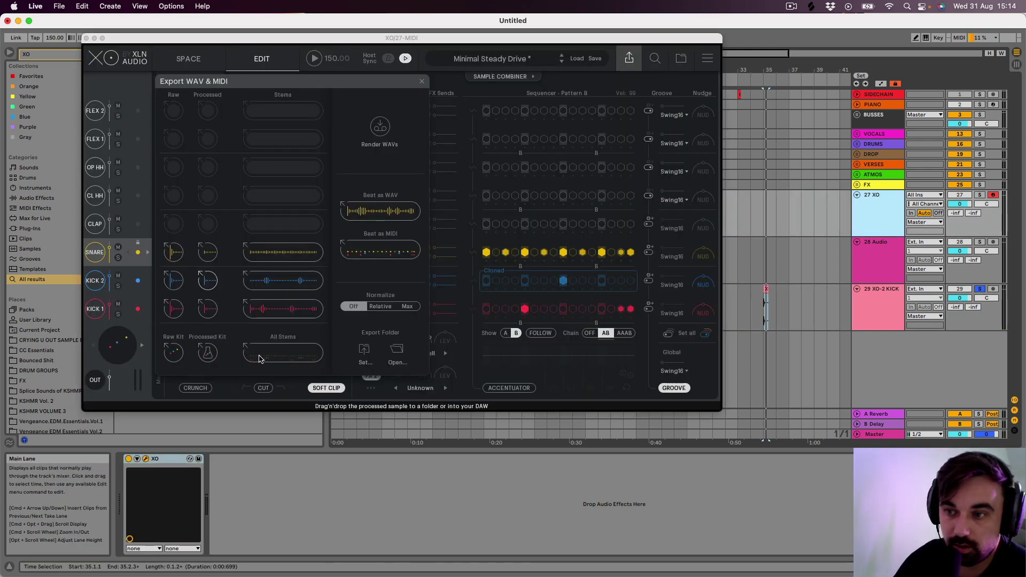
{"action": "left_click_drag", "start_coordinate": [261, 357], "coordinate": [789, 356]}
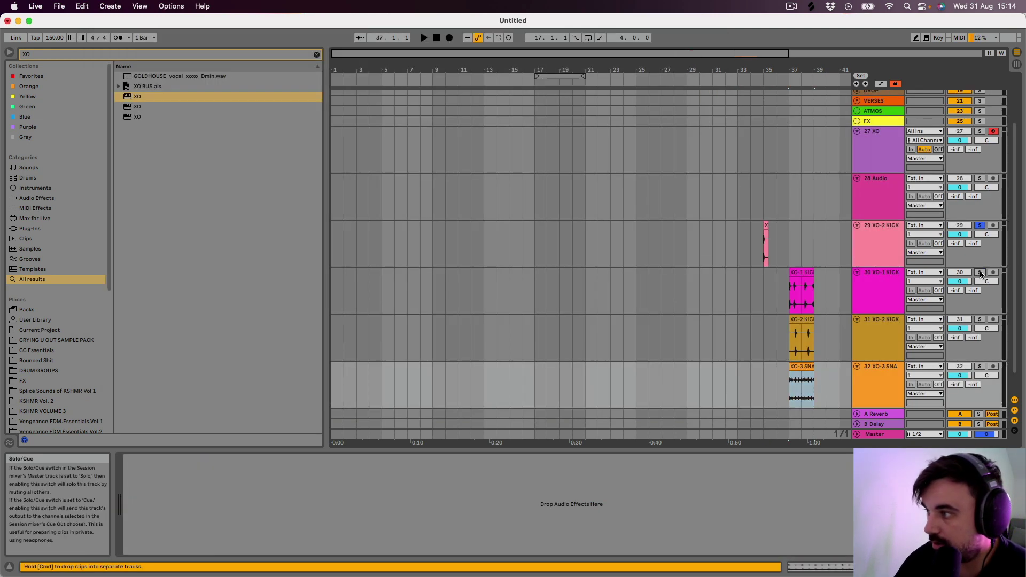
{"action": "left_click", "coordinate": [981, 273]}
{"action": "left_click", "coordinate": [980, 319]}
{"action": "left_click", "coordinate": [980, 366]}
{"action": "left_click", "coordinate": [792, 374]}
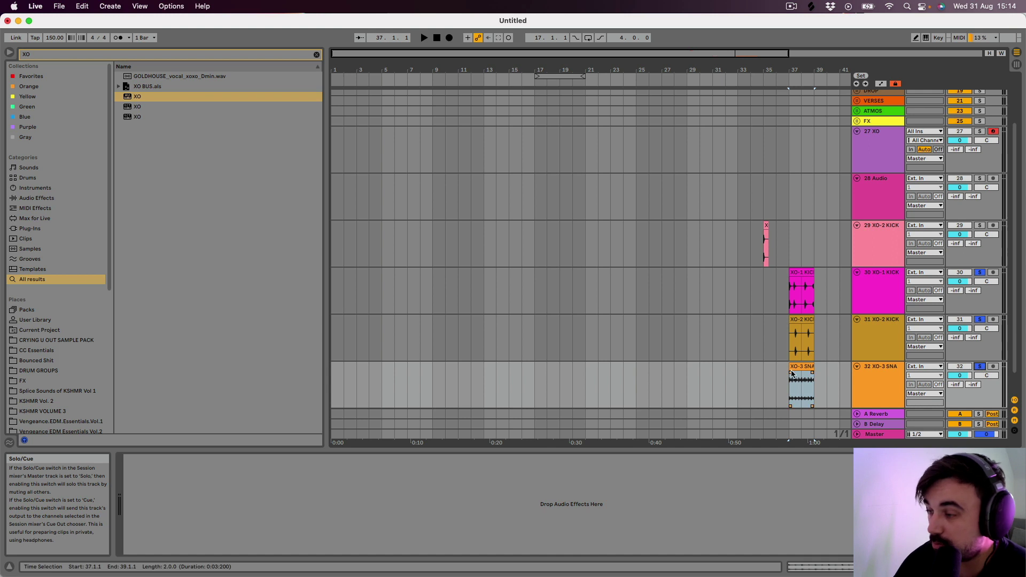
{"action": "key", "text": "space"}
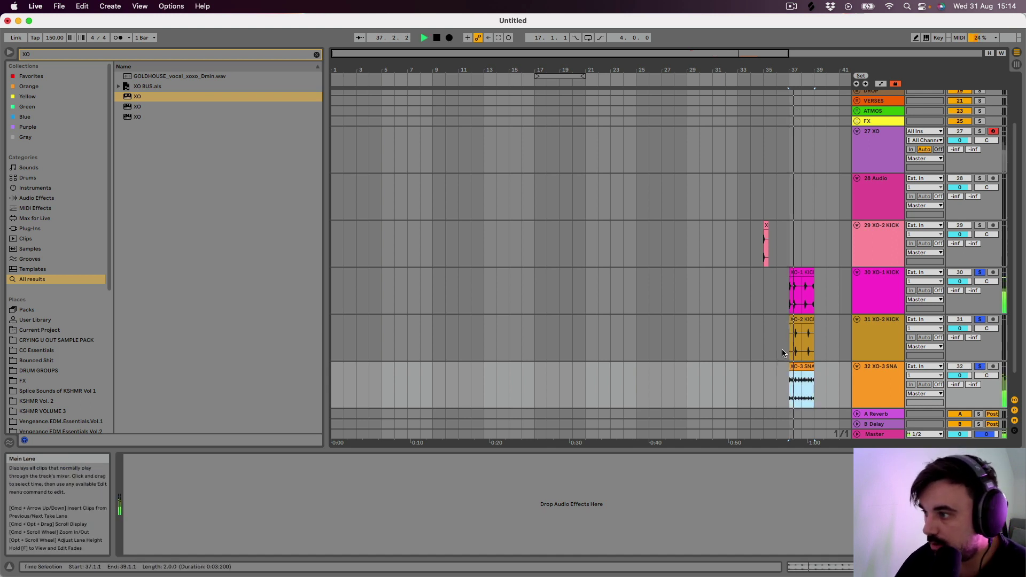
{"action": "key", "text": "space"}
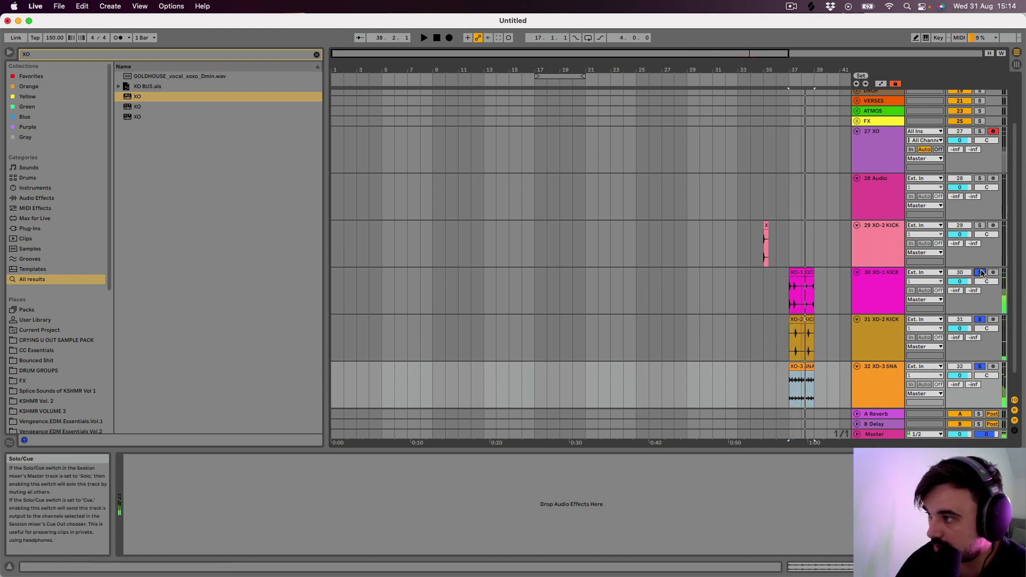
- Solo the Kick 1, Kick 2 and Snare stem tracks one at a time to check each stem on its own
{"action": "left_click", "coordinate": [981, 273]}
{"action": "key", "text": "space"}
{"action": "key", "text": "space"}
{"action": "left_click", "coordinate": [978, 321]}
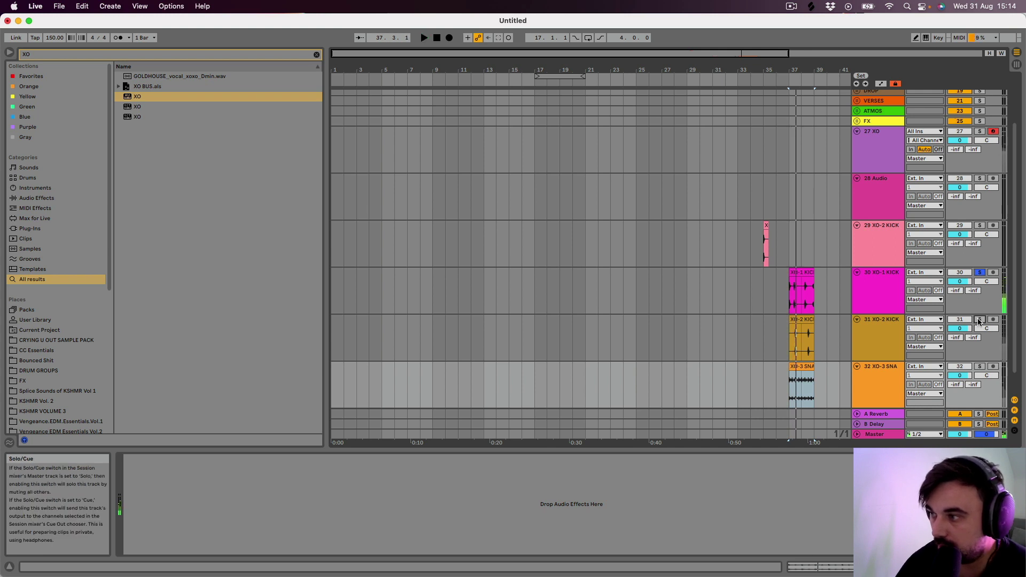
{"action": "left_click", "coordinate": [980, 367]}
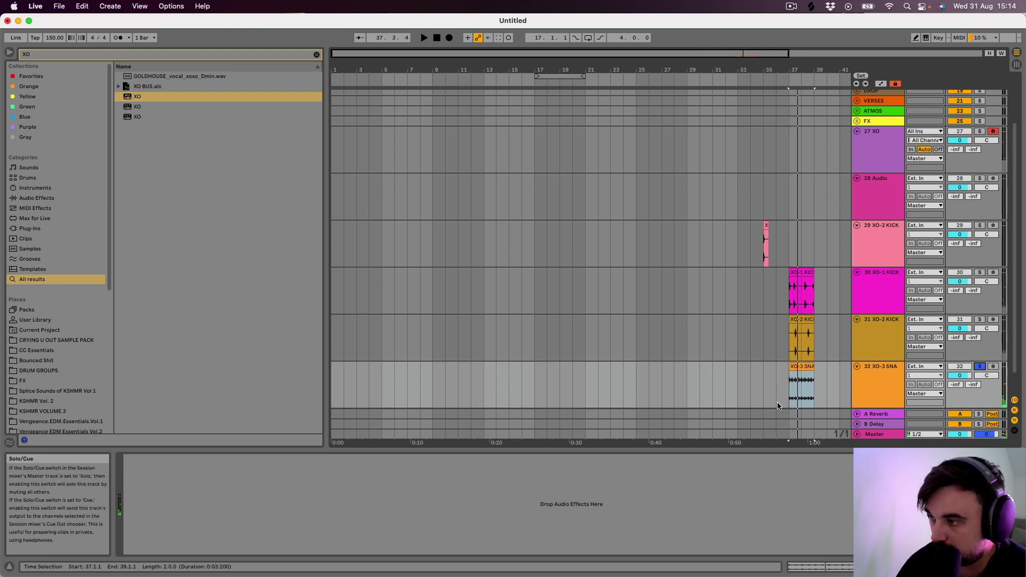
- Examine the stem waveforms up close and select the whole length of the Snare stem from bar 37
{"action": "scroll", "coordinate": [829, 391], "scroll_direction": "up", "scroll_amount": 5}
{"action": "scroll", "coordinate": [548, 402], "scroll_direction": "left", "scroll_amount": 3}
{"action": "left_click", "coordinate": [408, 396]}
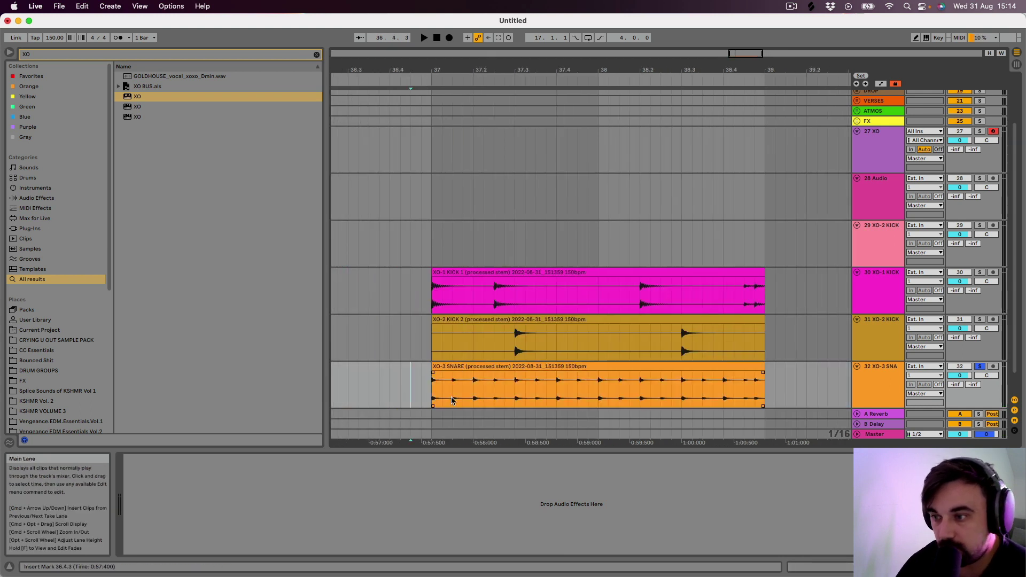
{"action": "left_click_drag", "start_coordinate": [434, 401], "coordinate": [631, 401]}
{"action": "left_click_drag", "start_coordinate": [775, 399], "coordinate": [432, 389]}
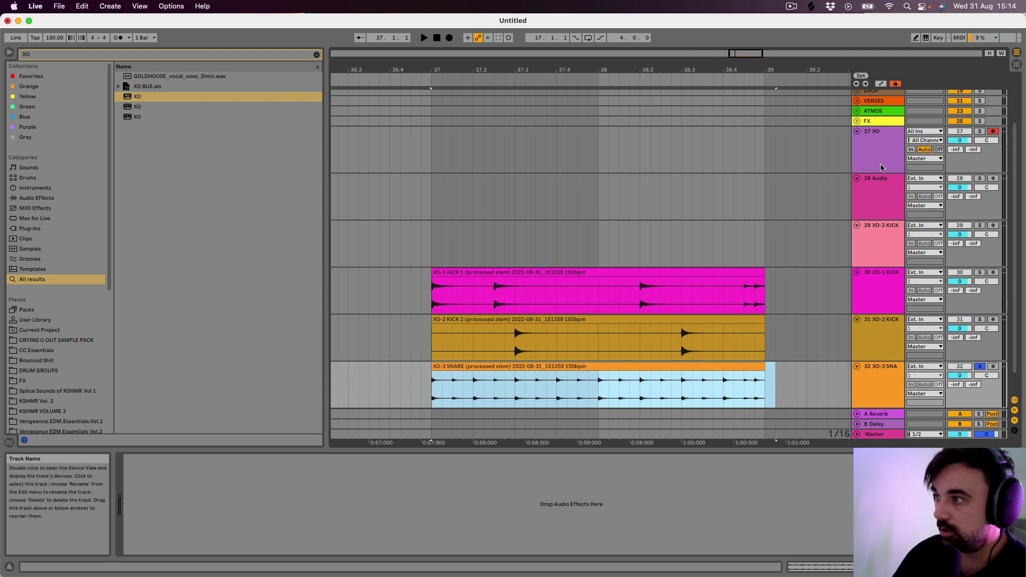
- Reopen the XO export options and place the beat as a MIDI clip on a new MIDI track at bar 39
{"action": "double_click", "coordinate": [881, 168]}
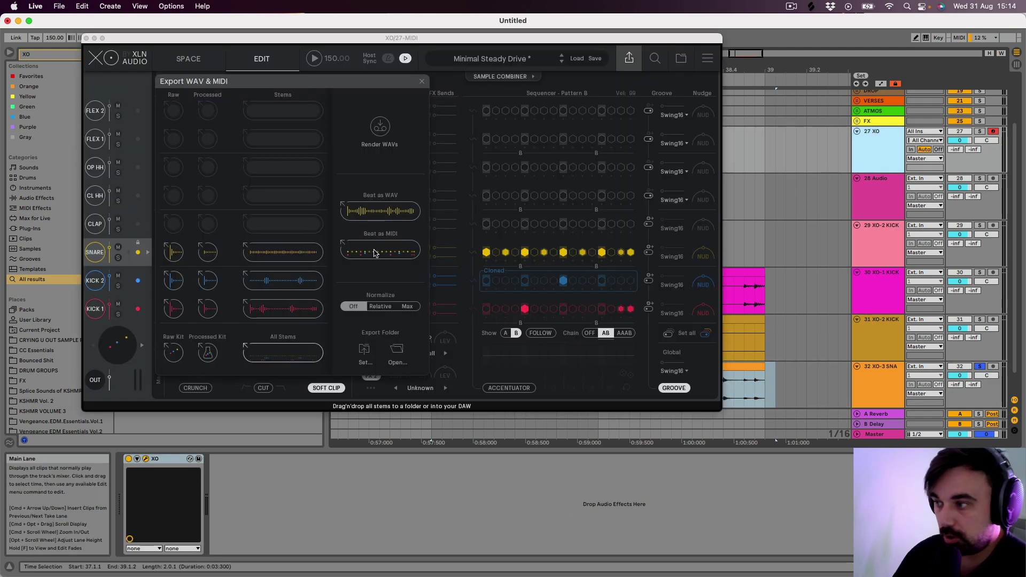
{"action": "left_click_drag", "start_coordinate": [374, 252], "coordinate": [830, 410]}
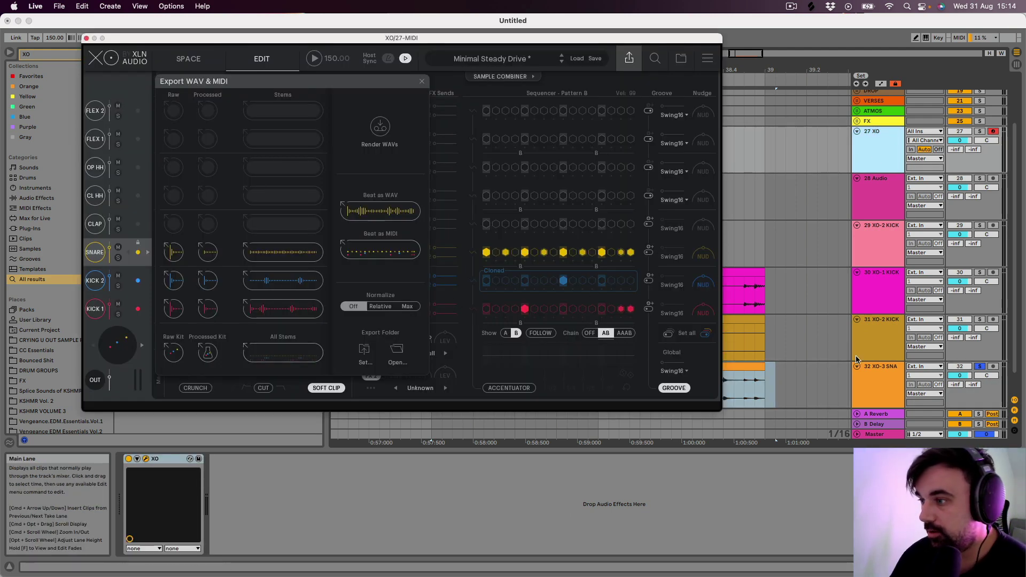
{"action": "scroll", "coordinate": [857, 359], "scroll_direction": "down", "scroll_amount": 2}
{"action": "left_click_drag", "start_coordinate": [386, 248], "coordinate": [770, 403]}
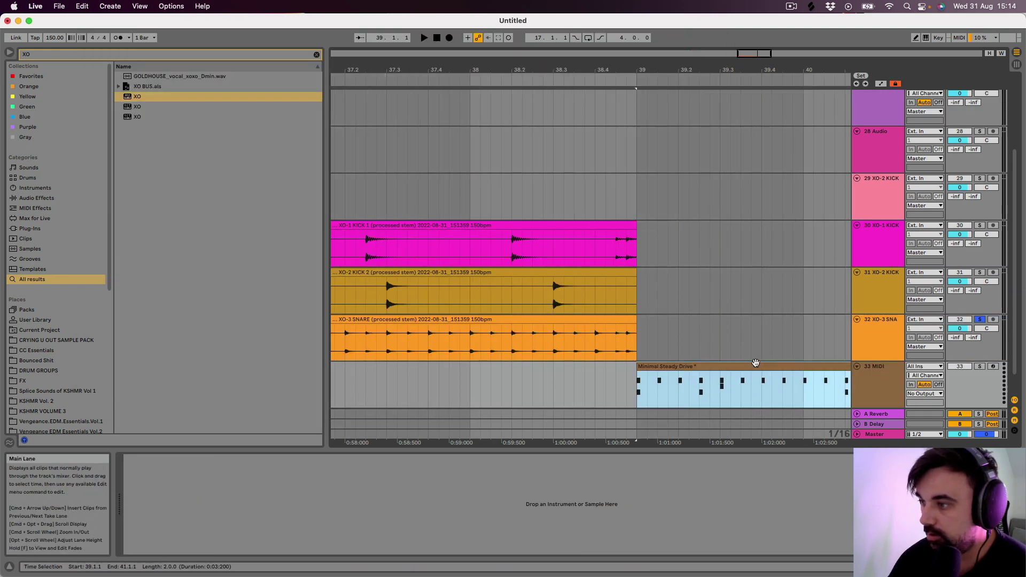
- Inspect the notes of the exported MIDI clip at bar 39 and delete the clip from the arrangement
{"action": "double_click", "coordinate": [754, 364]}
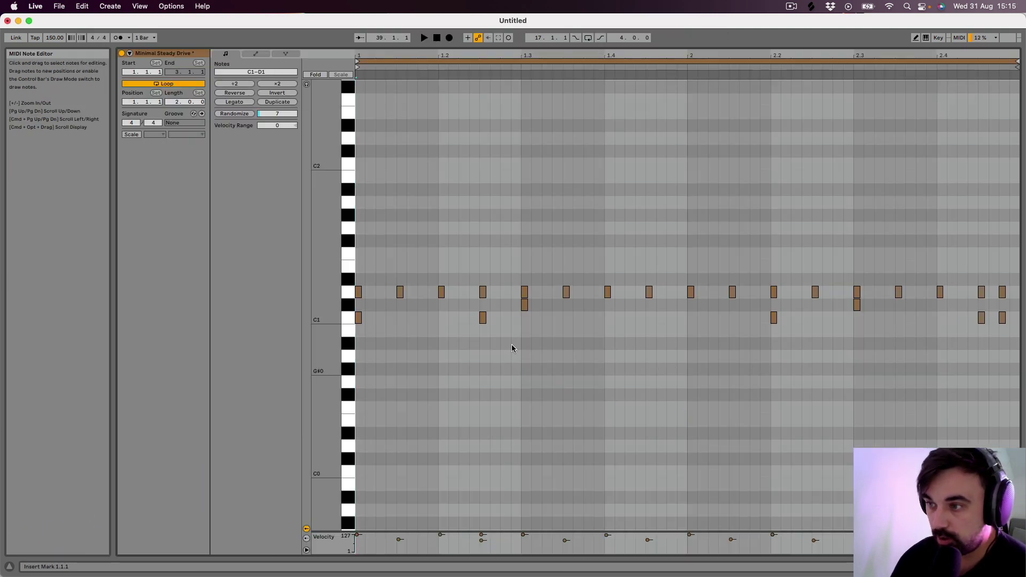
{"action": "left_click", "coordinate": [520, 393]}
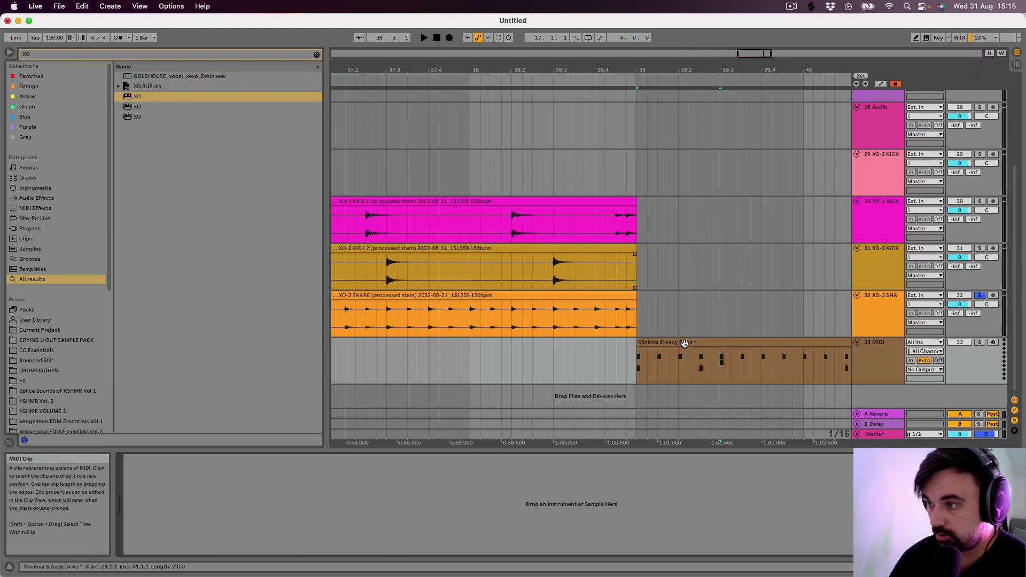
{"action": "left_click", "coordinate": [685, 343]}
{"action": "key", "text": "Delete"}
- Reopen the XO plug-in from its track, close the export options and switch to the Space view of samples
{"action": "left_click", "coordinate": [564, 288]}
{"action": "left_click", "coordinate": [563, 294]}
{"action": "scroll", "coordinate": [568, 294], "scroll_direction": "down", "scroll_amount": 2}
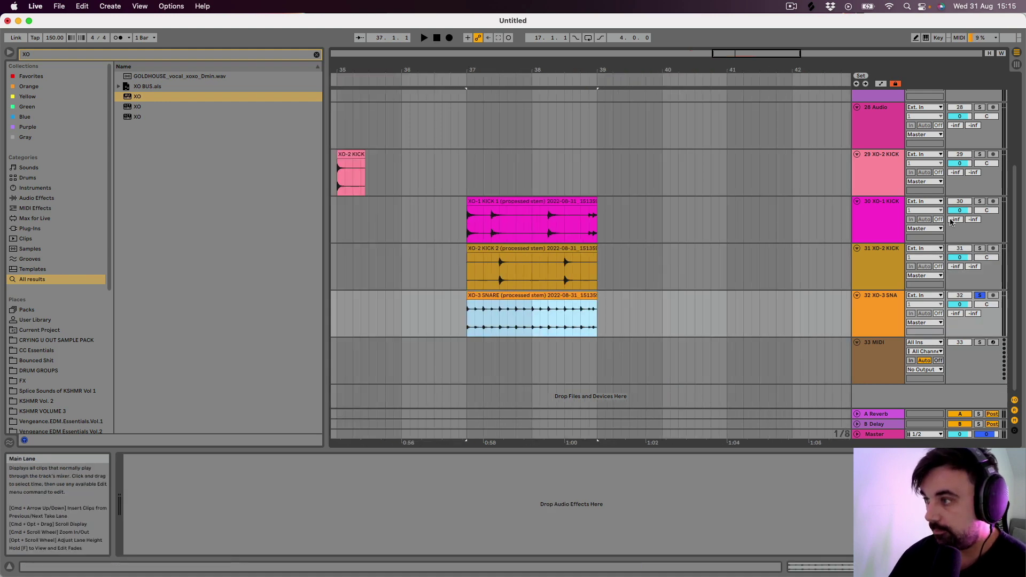
{"action": "scroll", "coordinate": [911, 216], "scroll_direction": "up", "scroll_amount": 3}
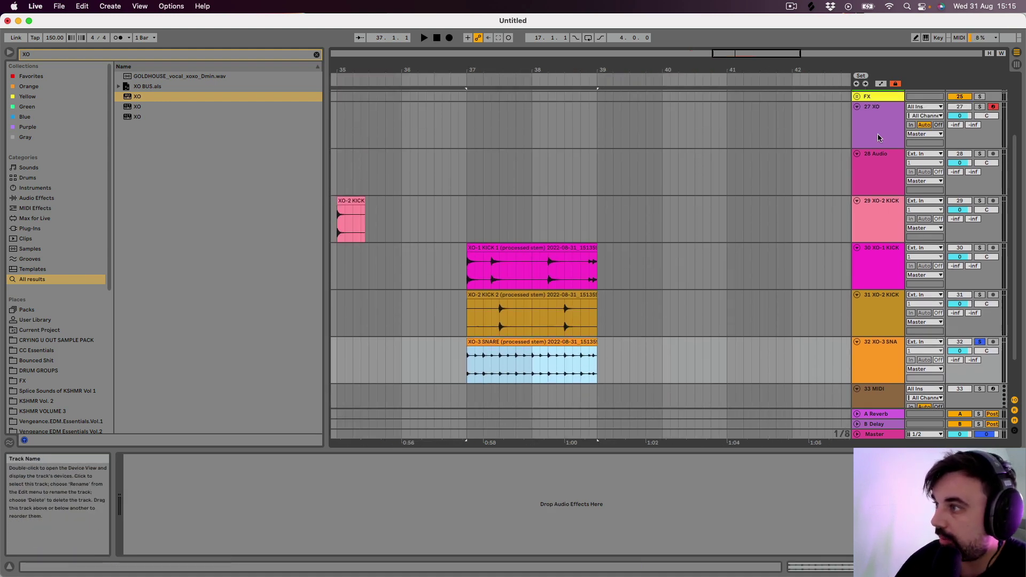
{"action": "left_click", "coordinate": [877, 134]}
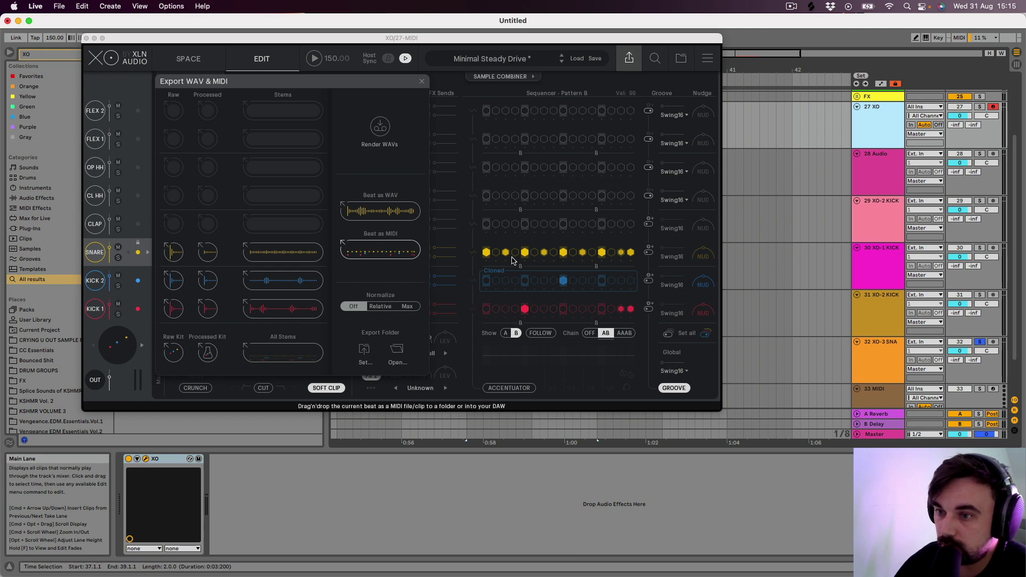
{"action": "left_click", "coordinate": [422, 82]}
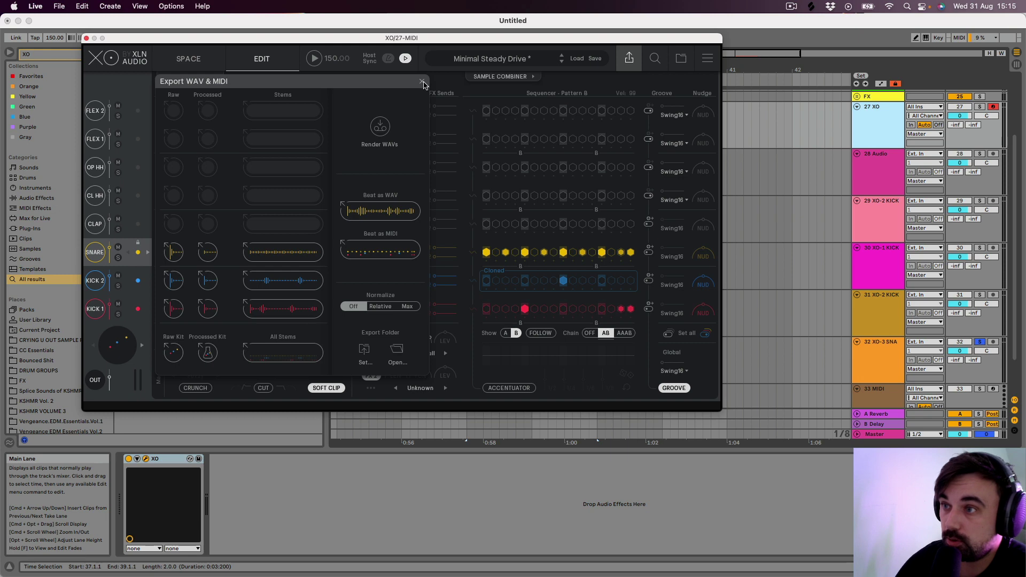
{"action": "left_click", "coordinate": [423, 84]}
{"action": "left_click", "coordinate": [189, 59]}
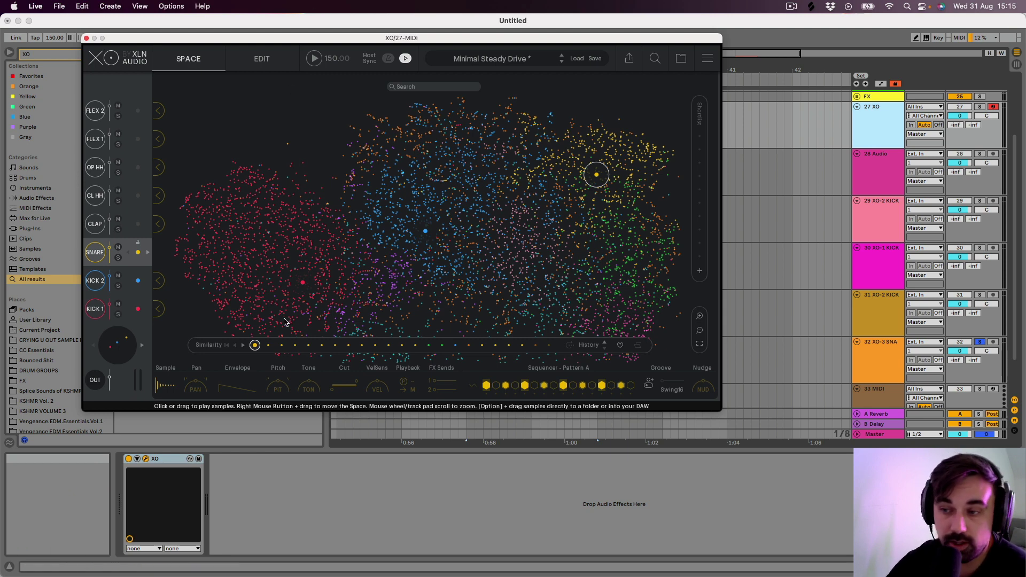
- Clear the Snare stem's solo and replace the Kick 1 sample with the similar Kick_Acoustic_Pop_II.wav
{"action": "left_click", "coordinate": [302, 284]}
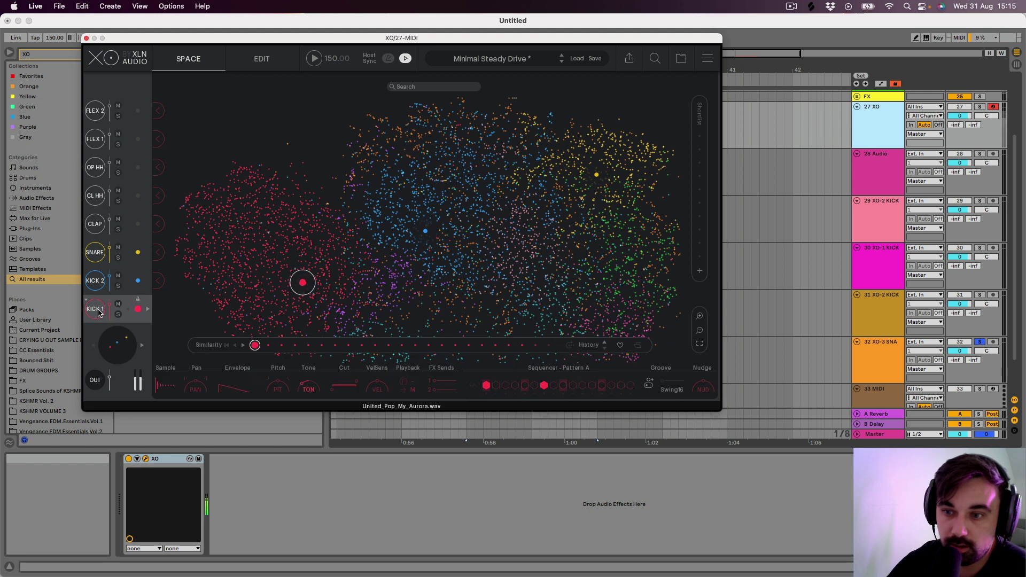
{"action": "left_click", "coordinate": [980, 107]}
{"action": "left_click", "coordinate": [979, 107]}
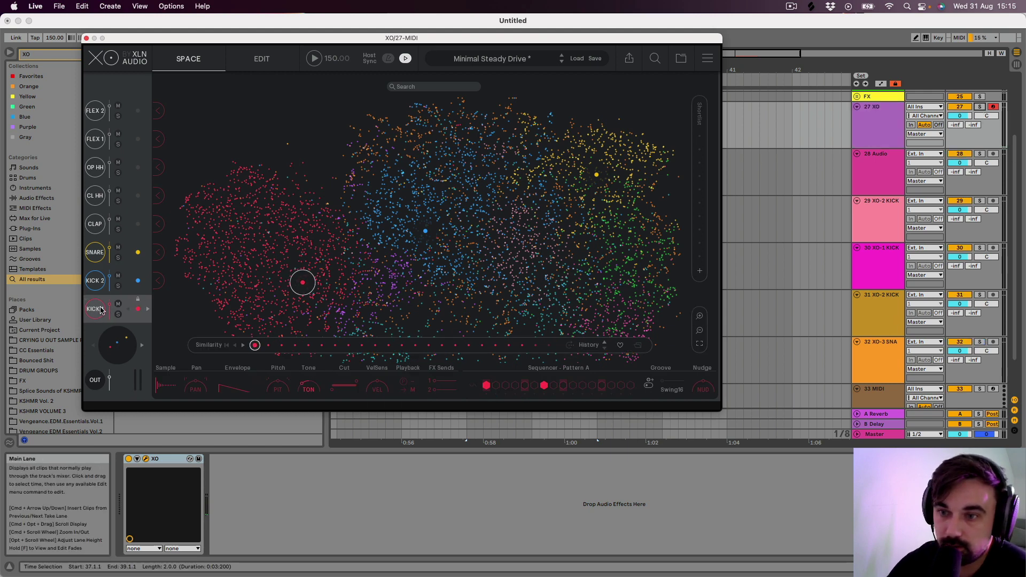
{"action": "left_click", "coordinate": [244, 346]}
{"action": "left_click", "coordinate": [243, 345]}
{"action": "left_click", "coordinate": [243, 346]}
{"action": "left_click", "coordinate": [243, 345]}
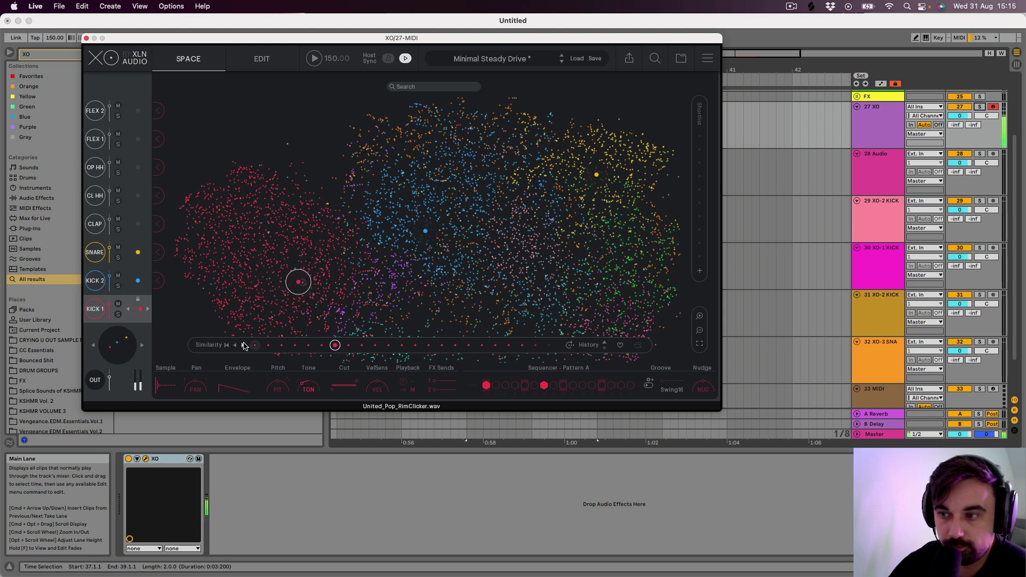
{"action": "left_click", "coordinate": [243, 345]}
{"action": "left_click", "coordinate": [244, 345]}
{"action": "left_click", "coordinate": [243, 345]}
{"action": "left_click", "coordinate": [244, 345]}
{"action": "left_click", "coordinate": [244, 346]}
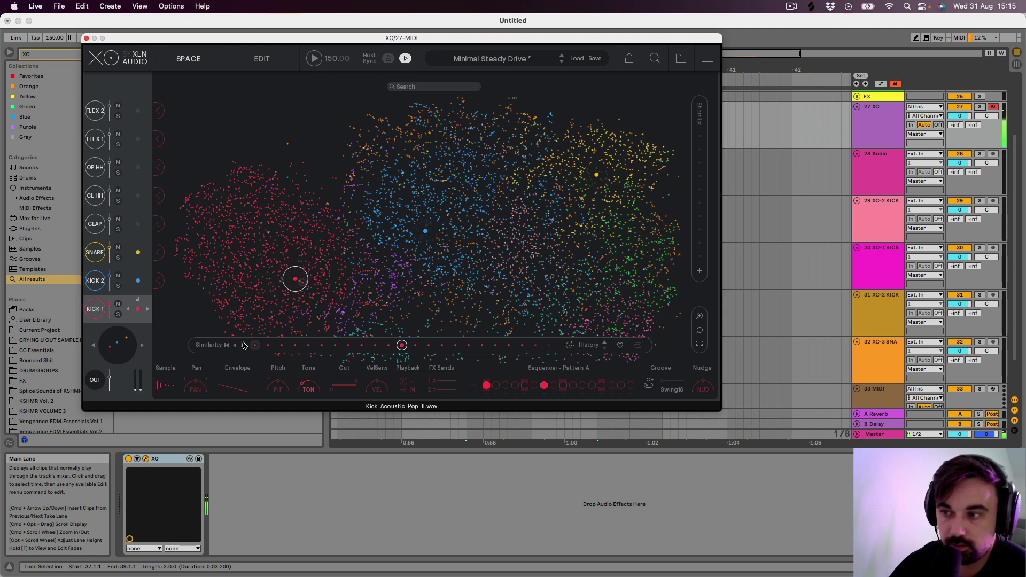
{"action": "left_click", "coordinate": [244, 345]}
{"action": "left_click", "coordinate": [244, 345]}
{"action": "left_click", "coordinate": [235, 345]}
{"action": "left_click", "coordinate": [235, 345]}
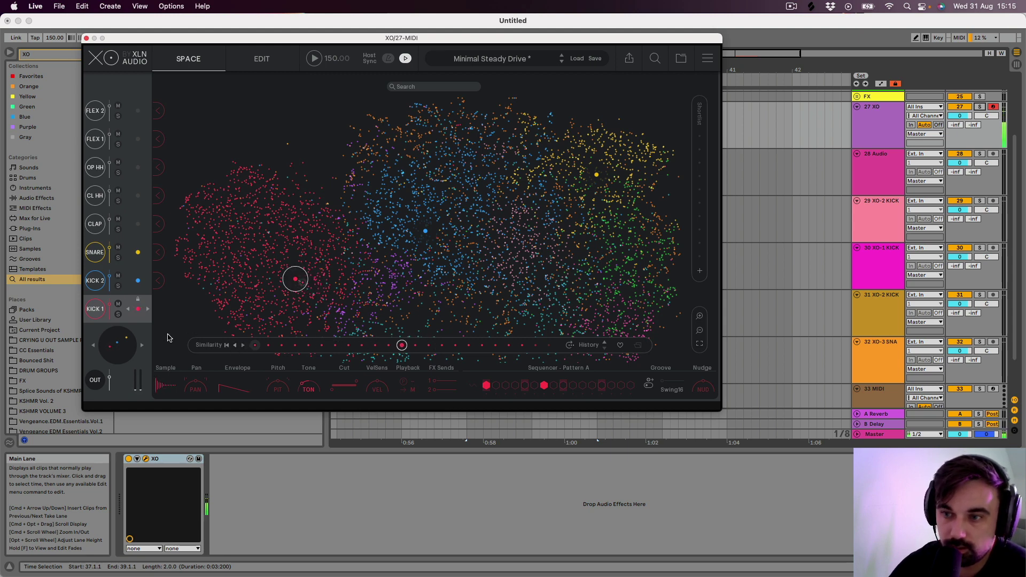
- Play the arrangement to hear the XO beat with the new kick, and release the XO track's solo
{"action": "key", "text": "space"}
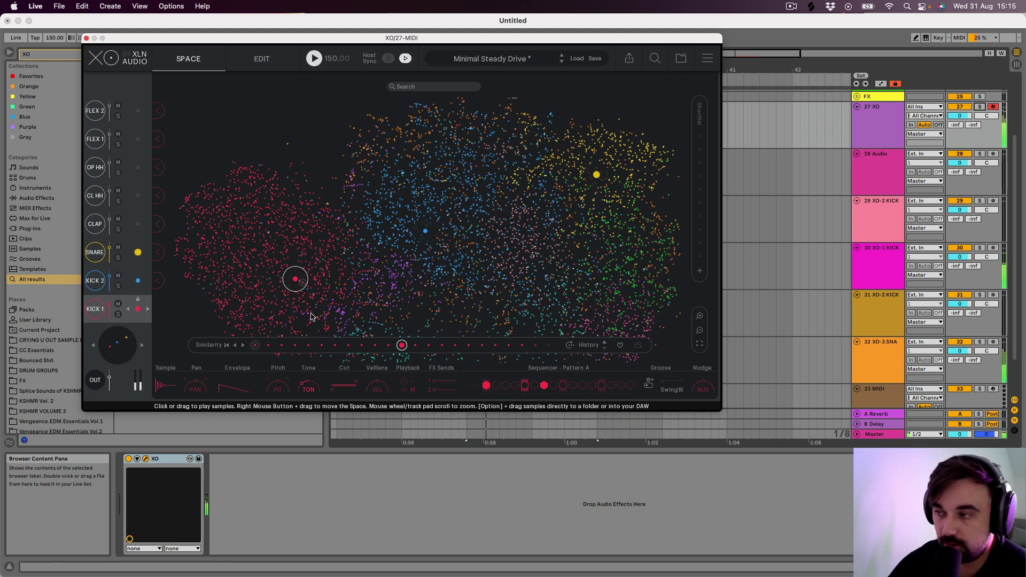
{"action": "left_click", "coordinate": [876, 127]}
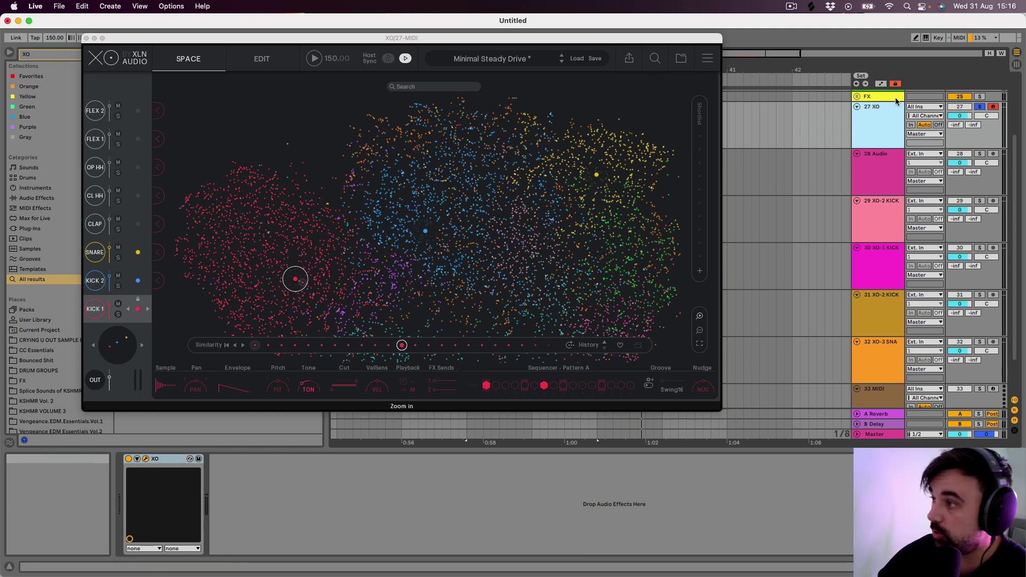
{"action": "left_click", "coordinate": [980, 107]}
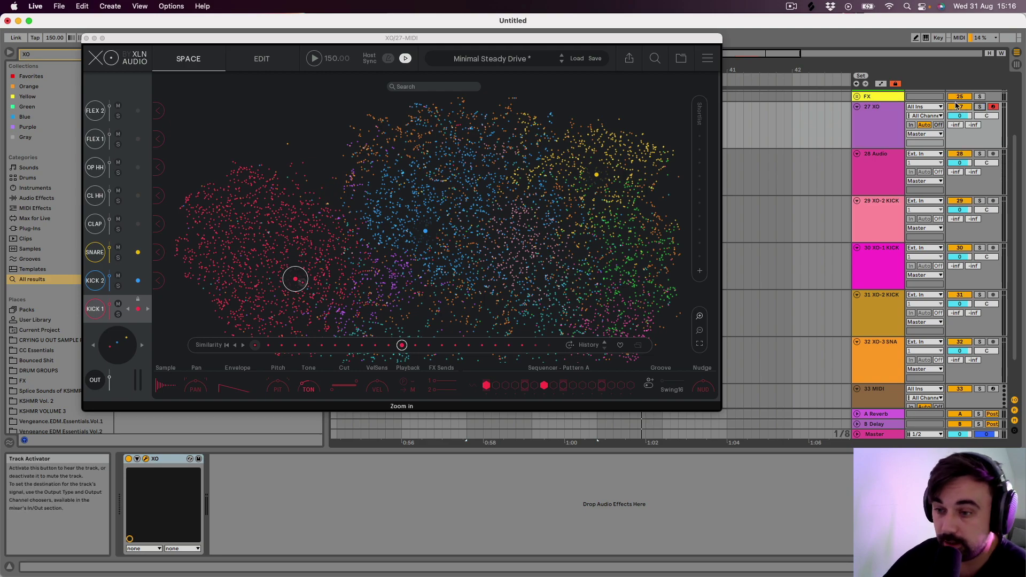